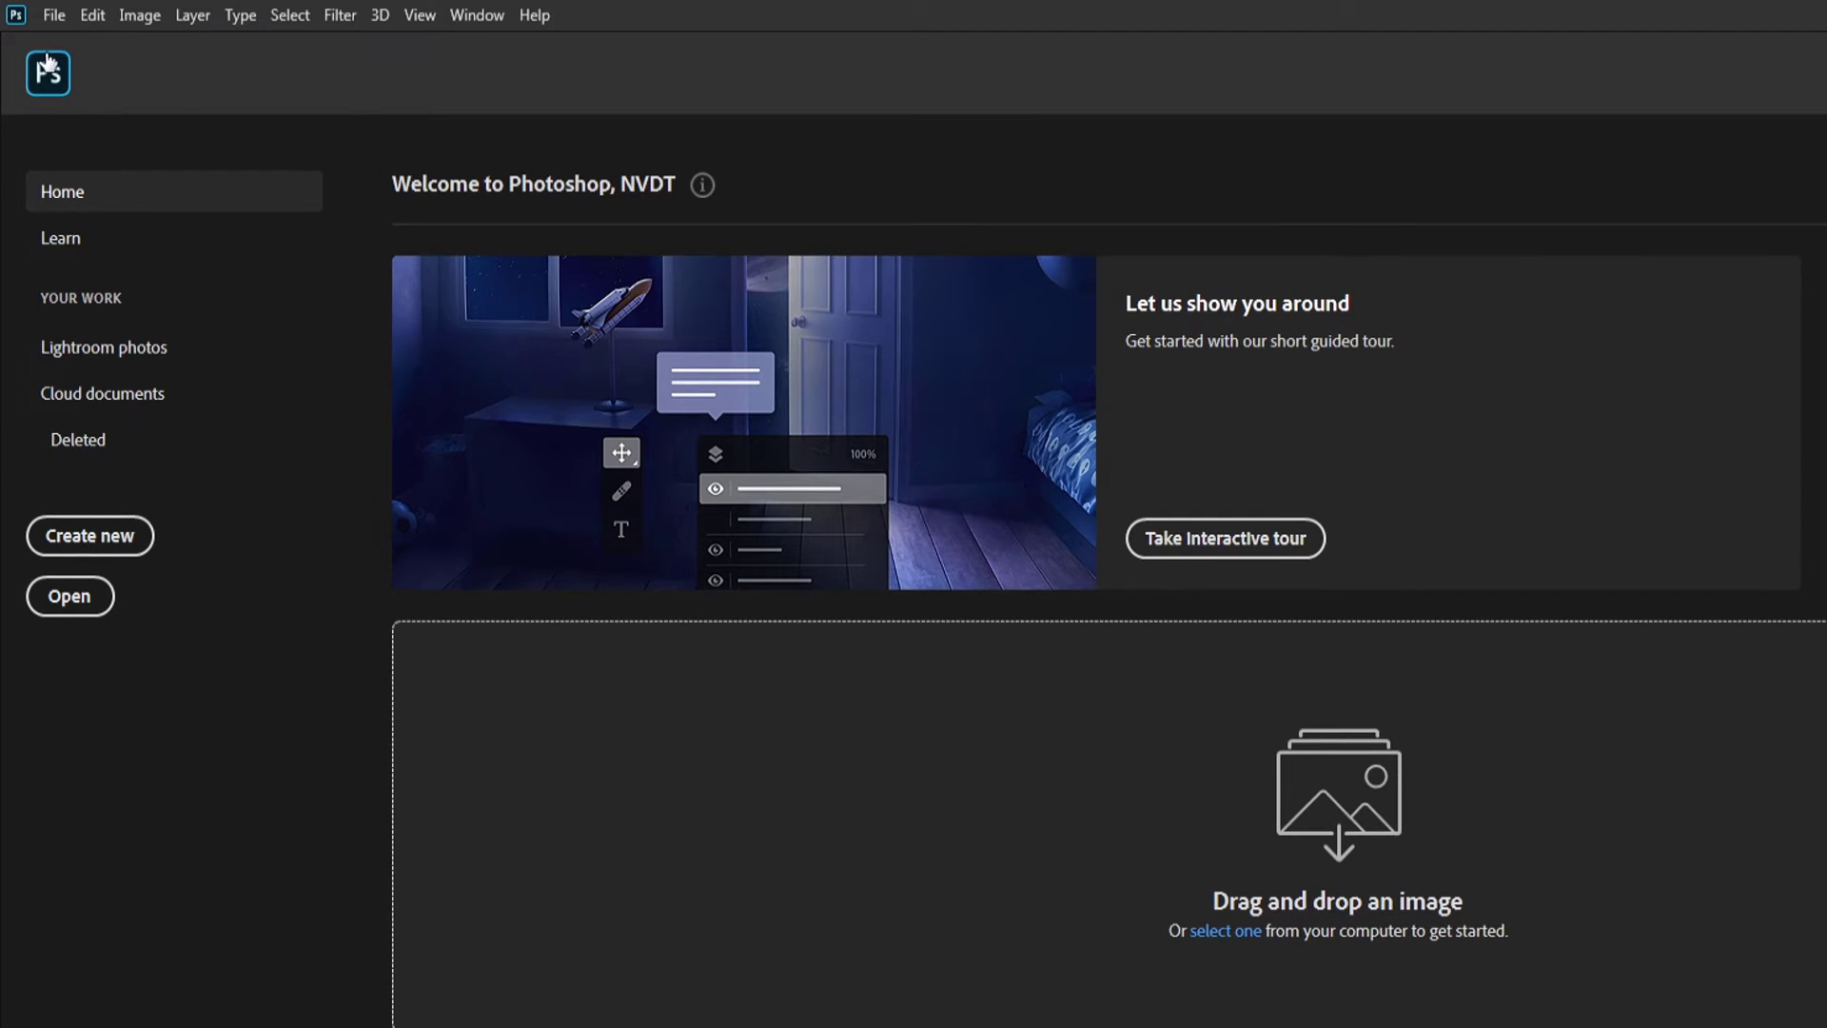
Step: Leave the start screen and open MyFirstText.psd with Ctrl+O
click(48, 68)
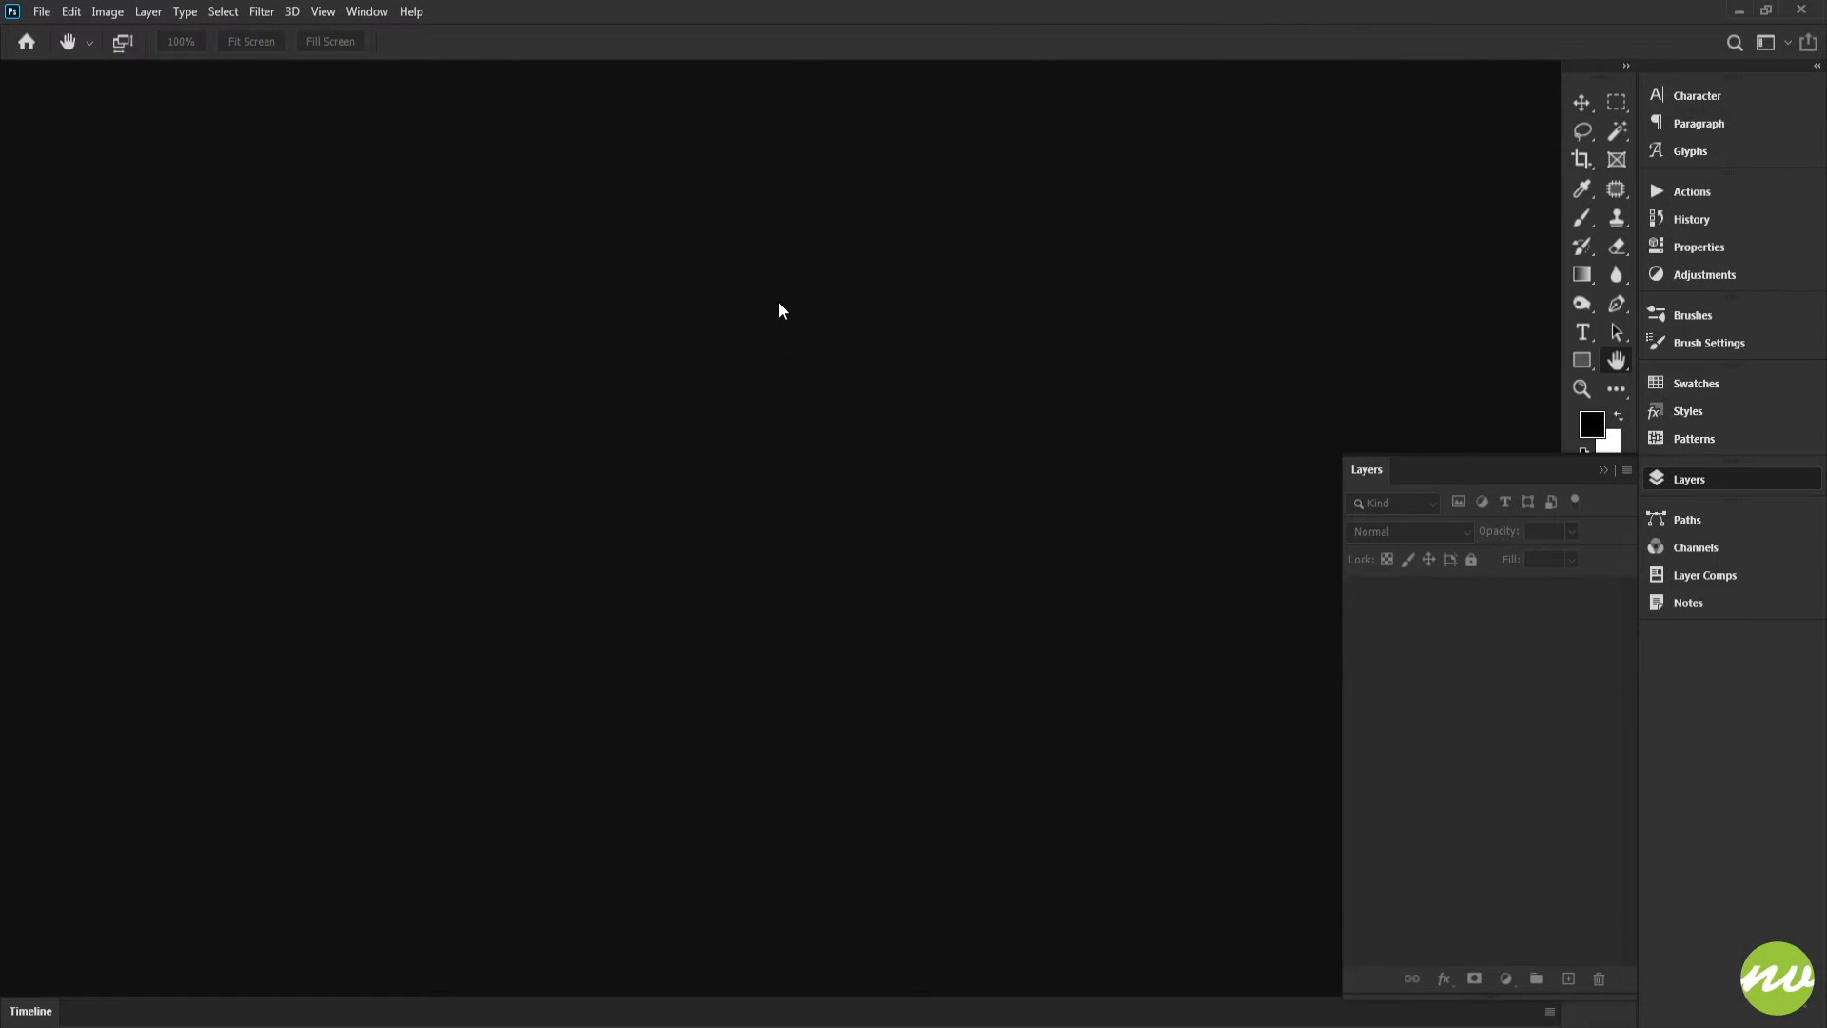
key(ctrl+o)
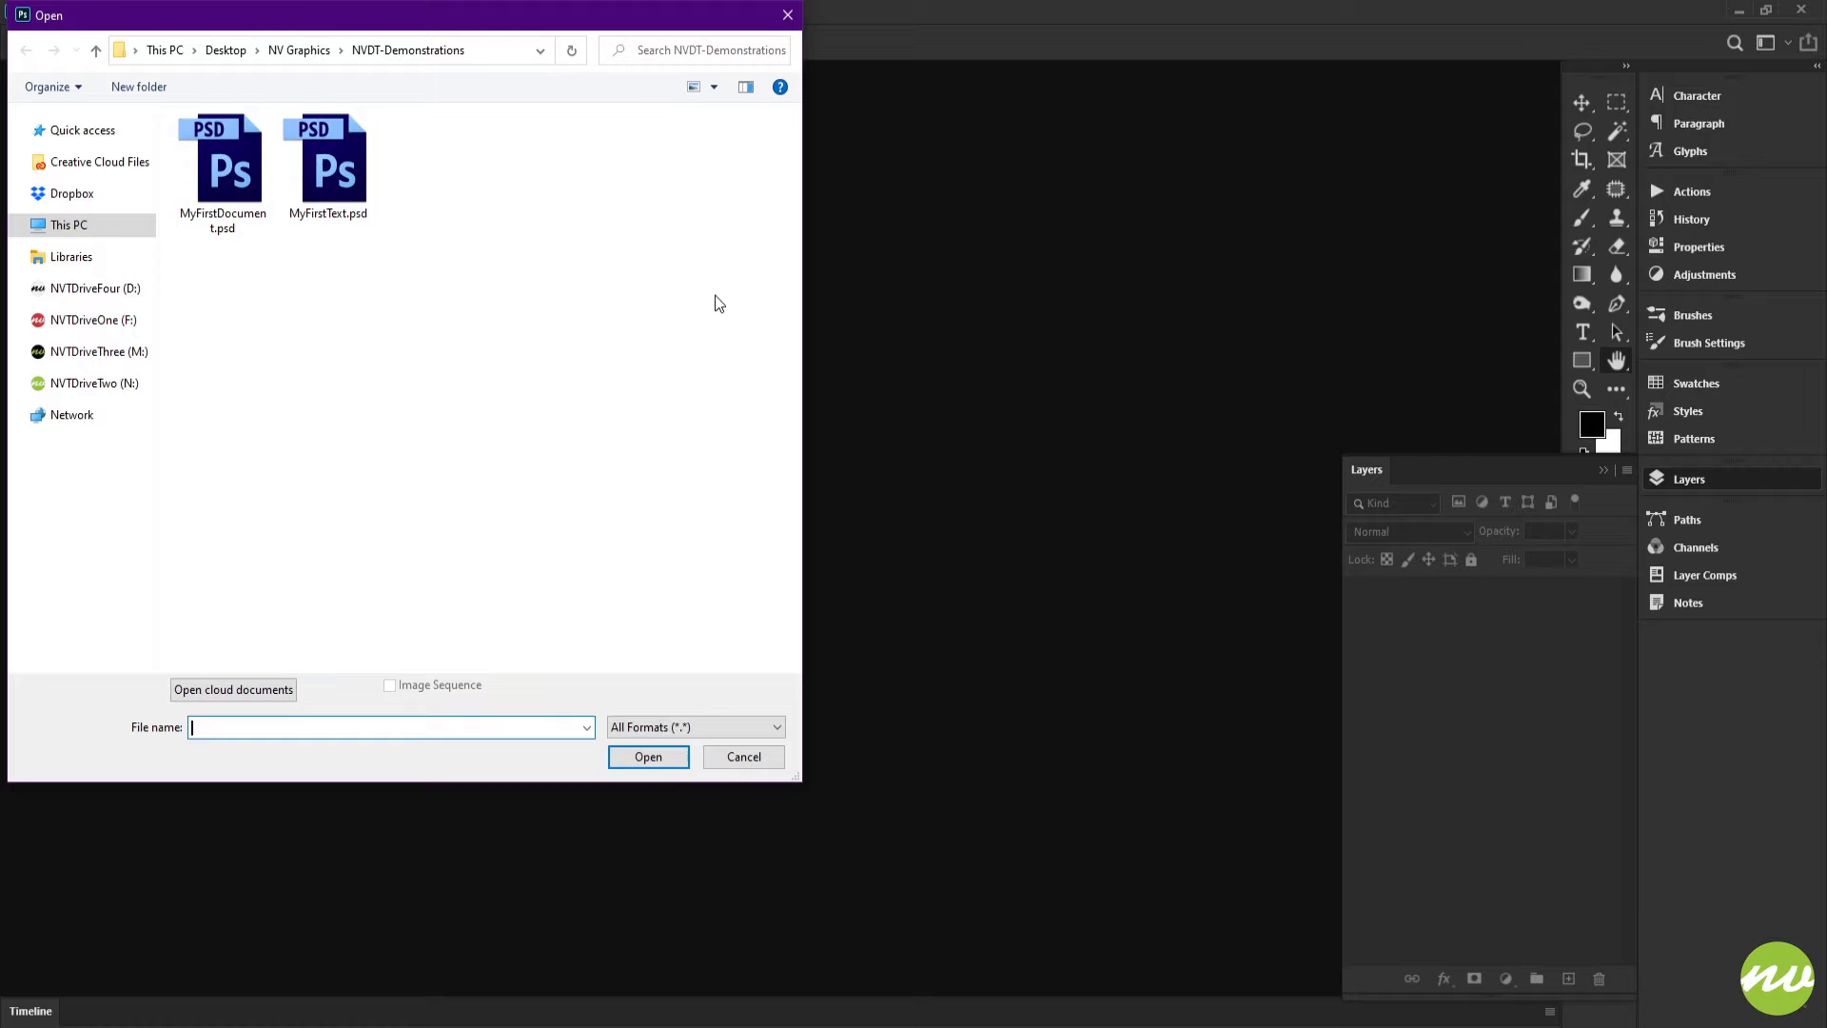
click(339, 178)
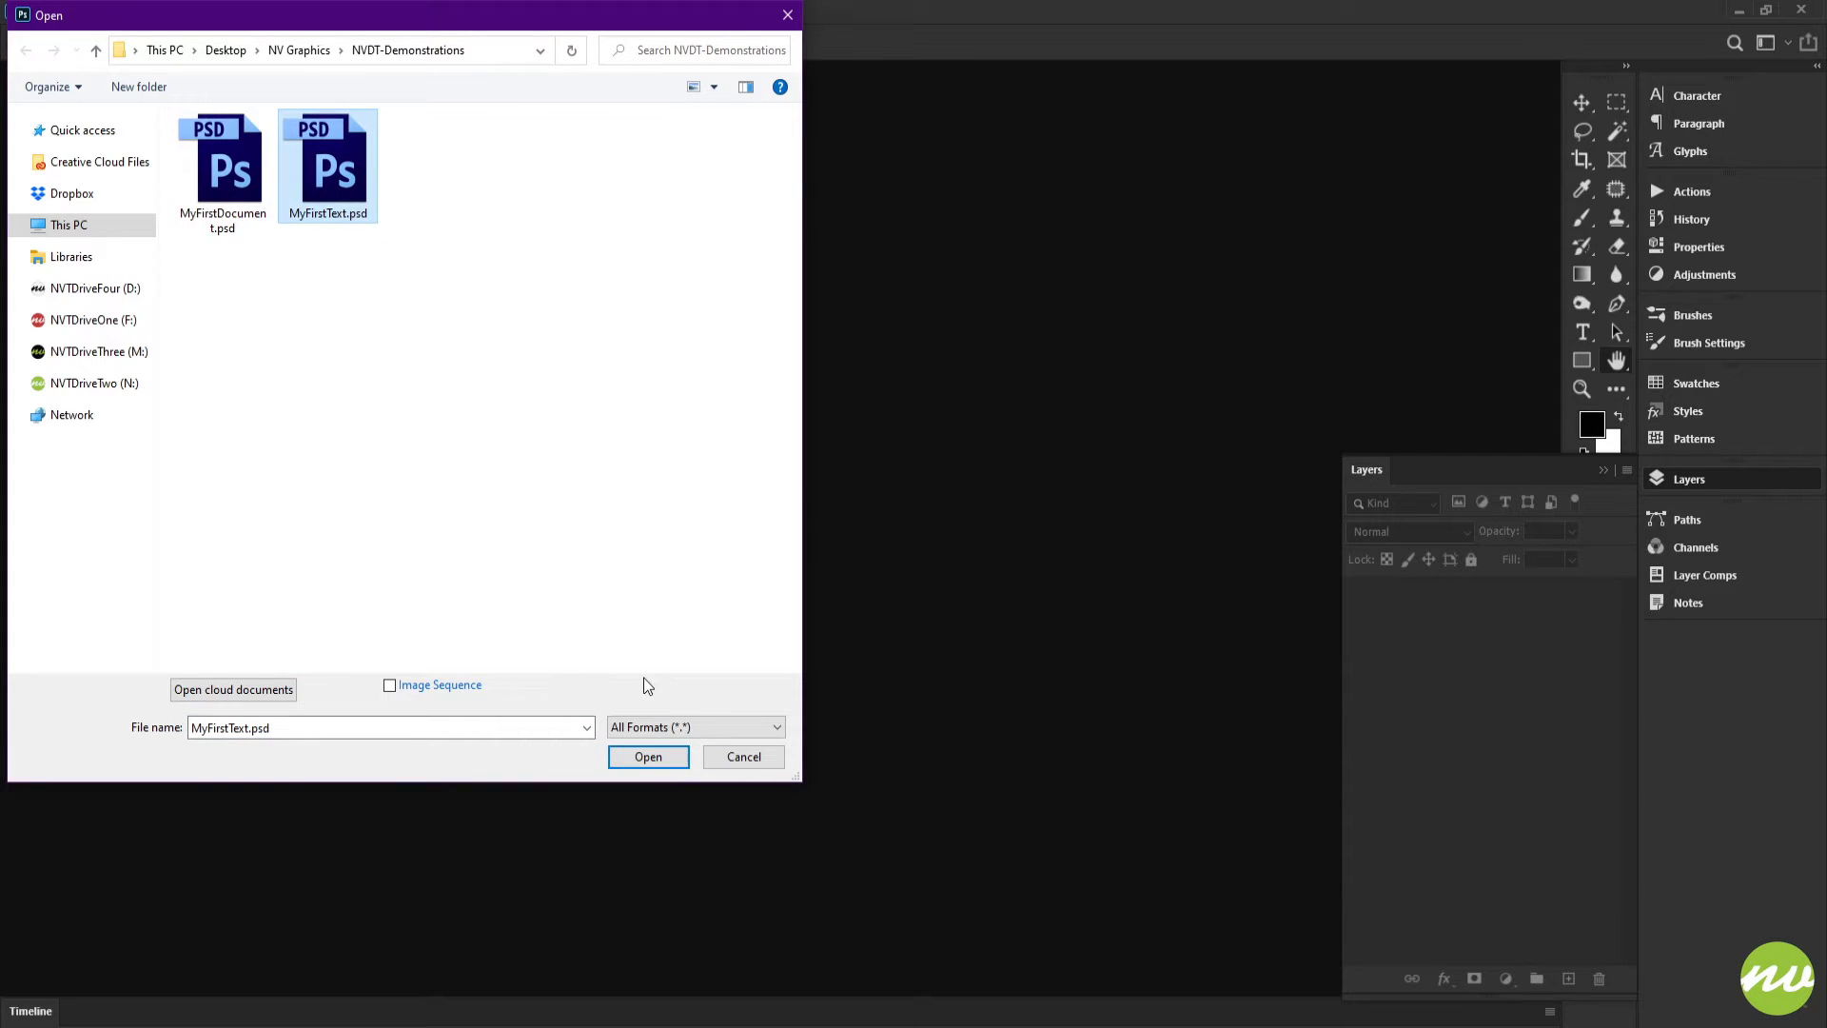
click(650, 757)
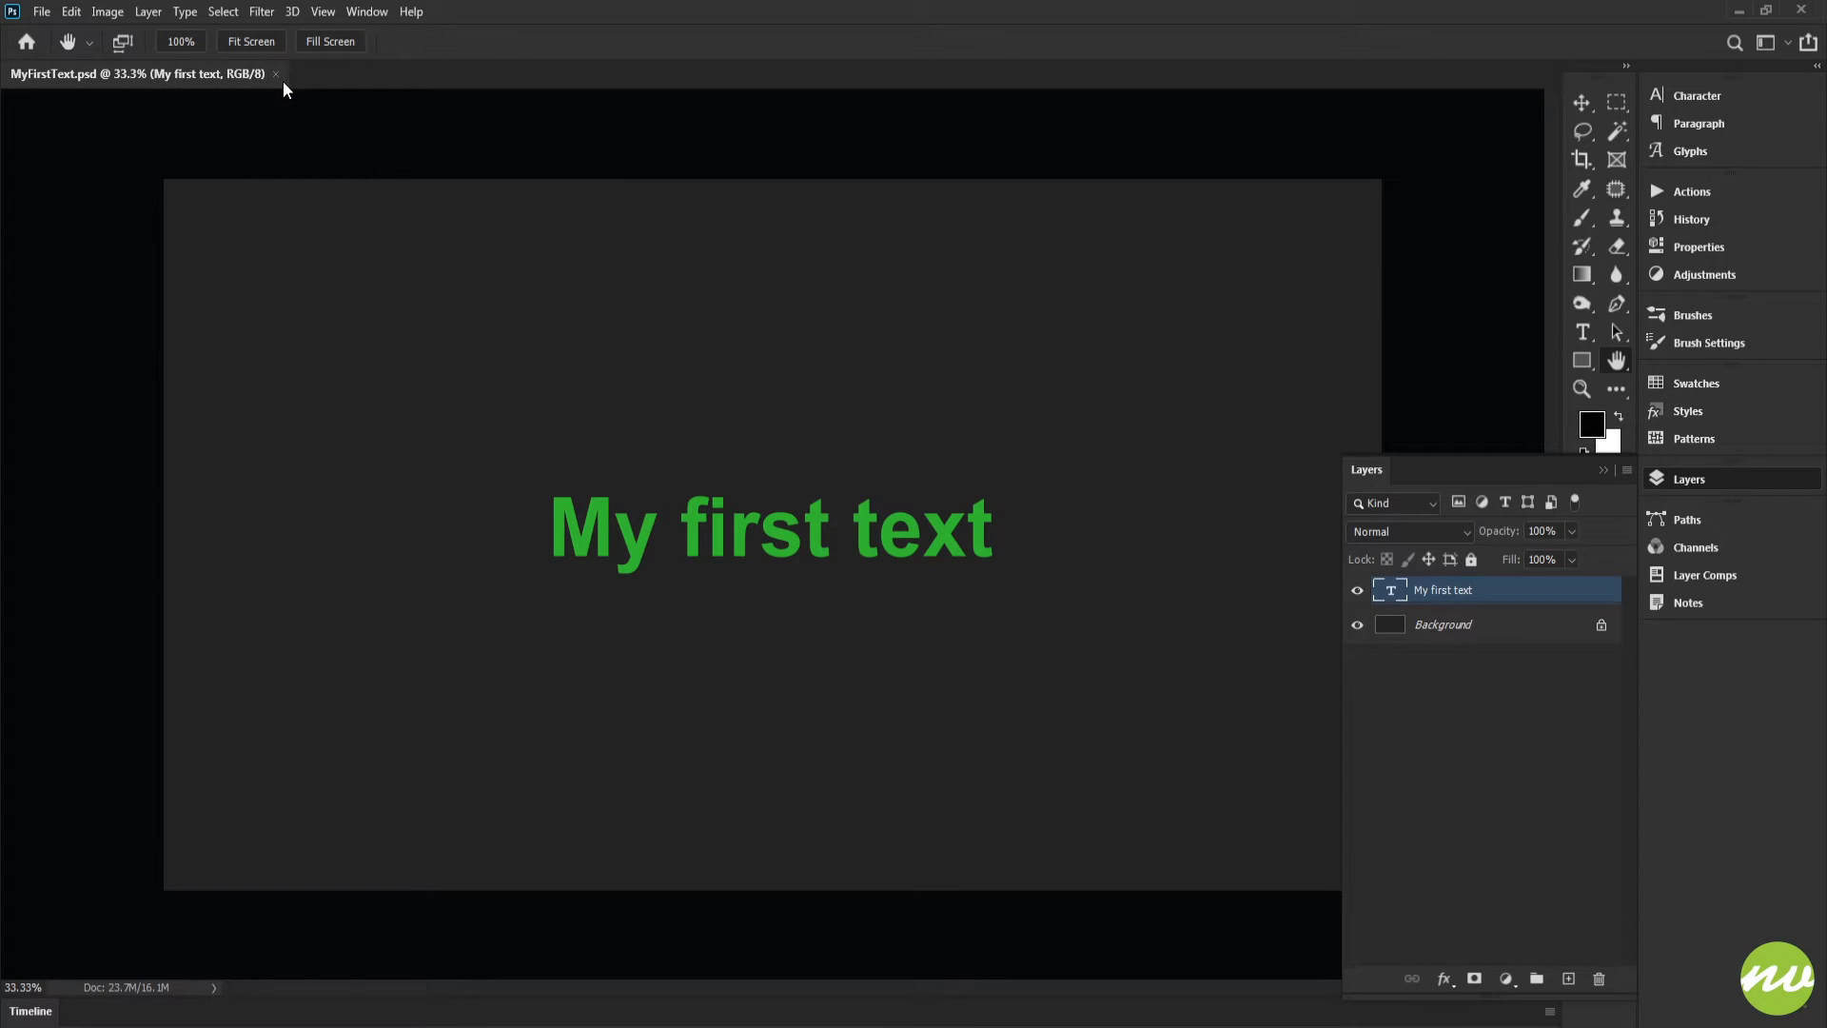
Step: Add a light grey (#dcdcdc) Solid Color fill layer and place it beneath the text layer
click(252, 42)
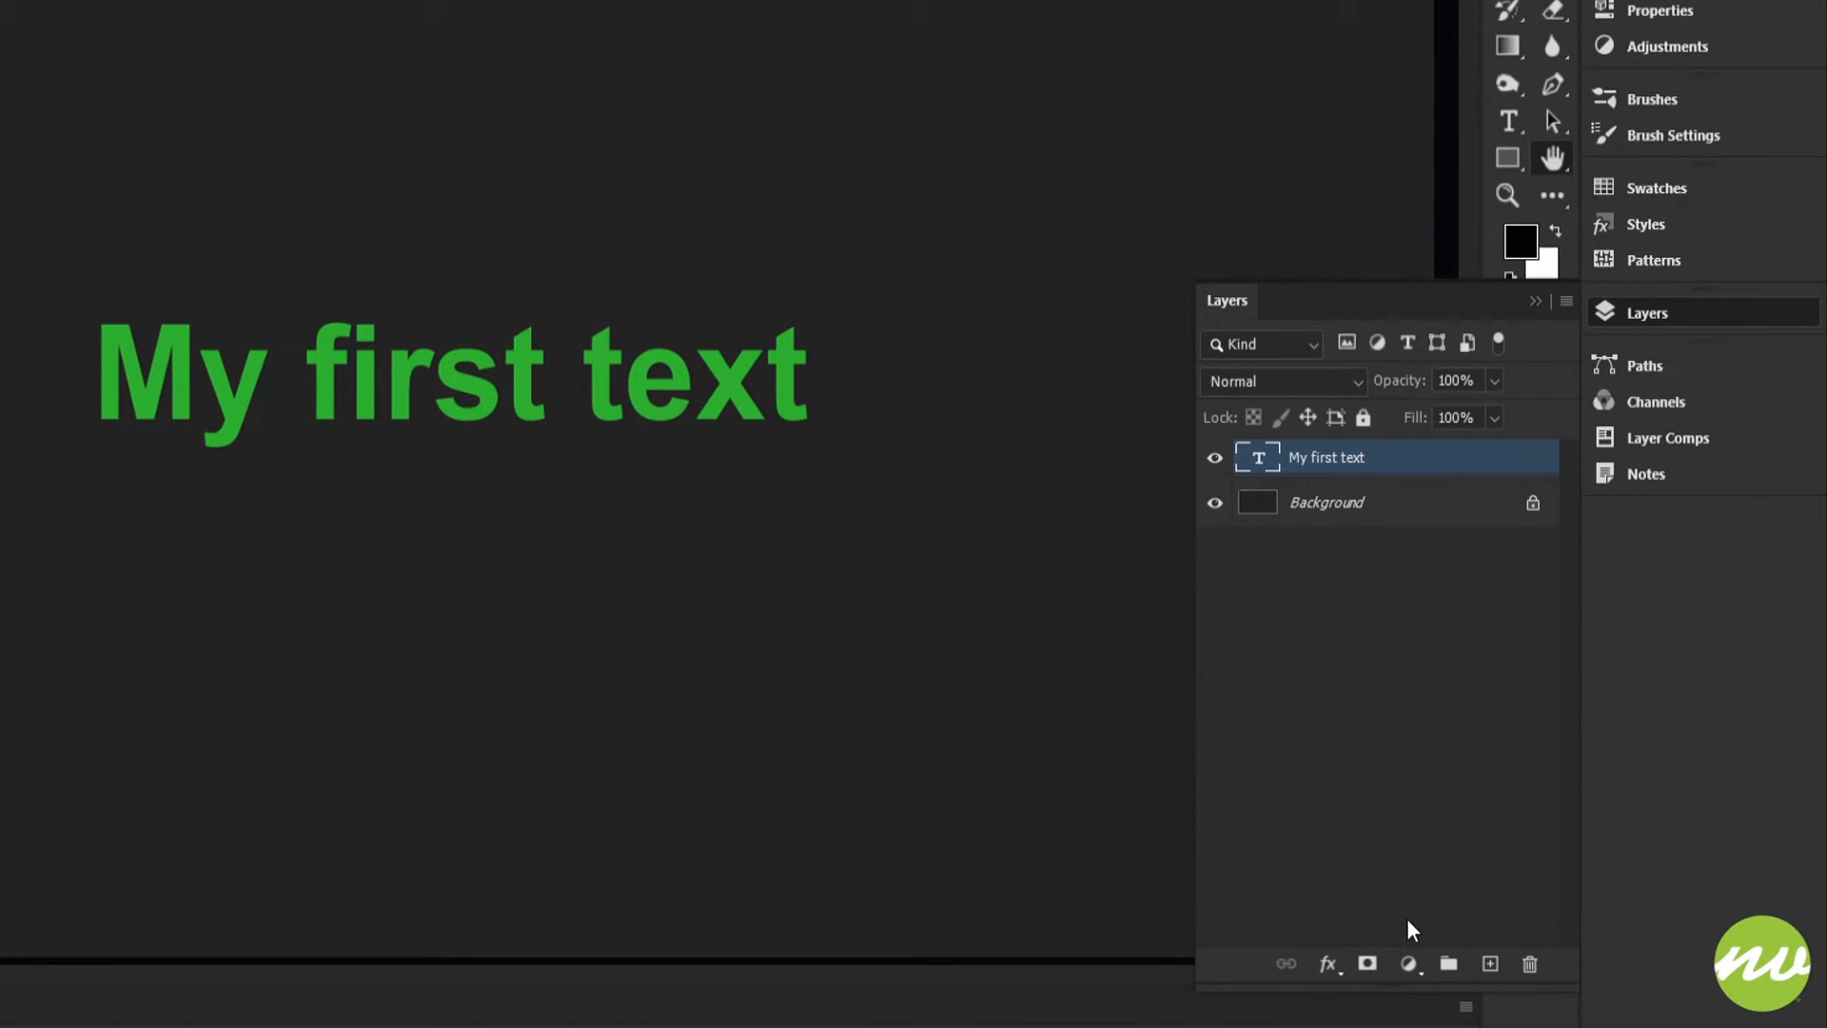
click(1411, 964)
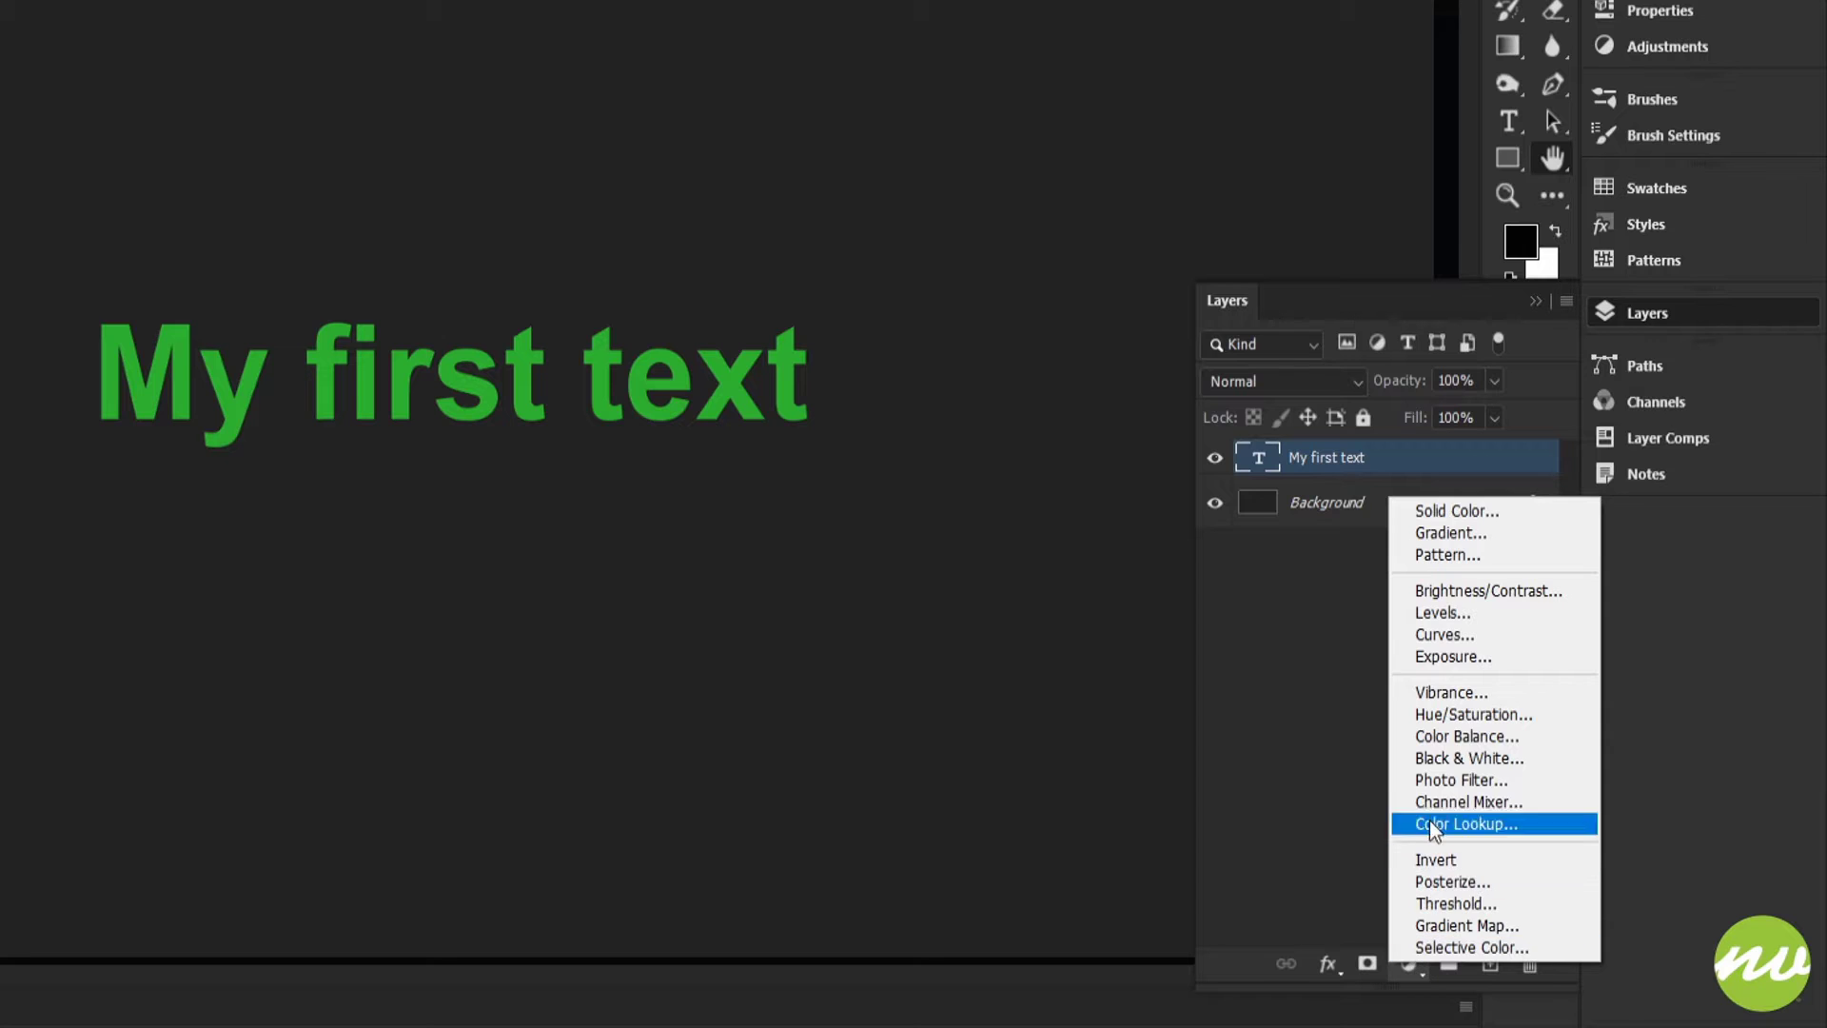
click(1455, 511)
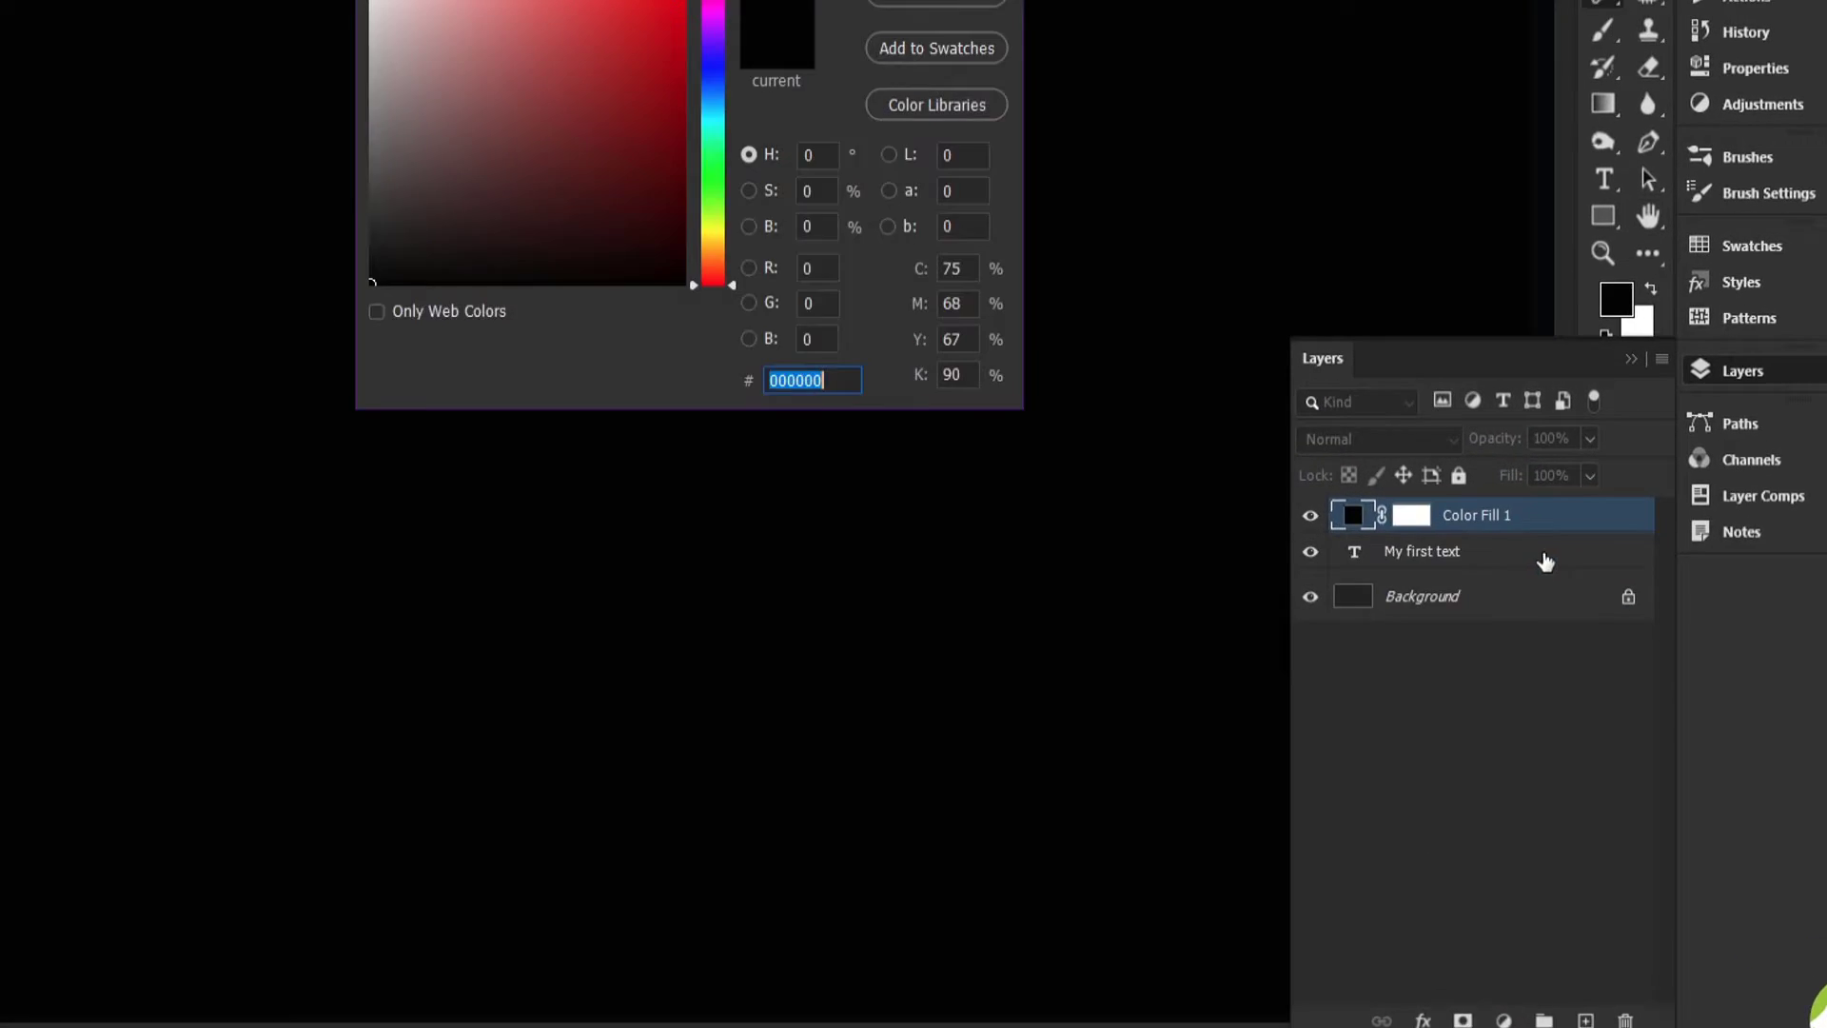
drag(616, 236, 554, 139)
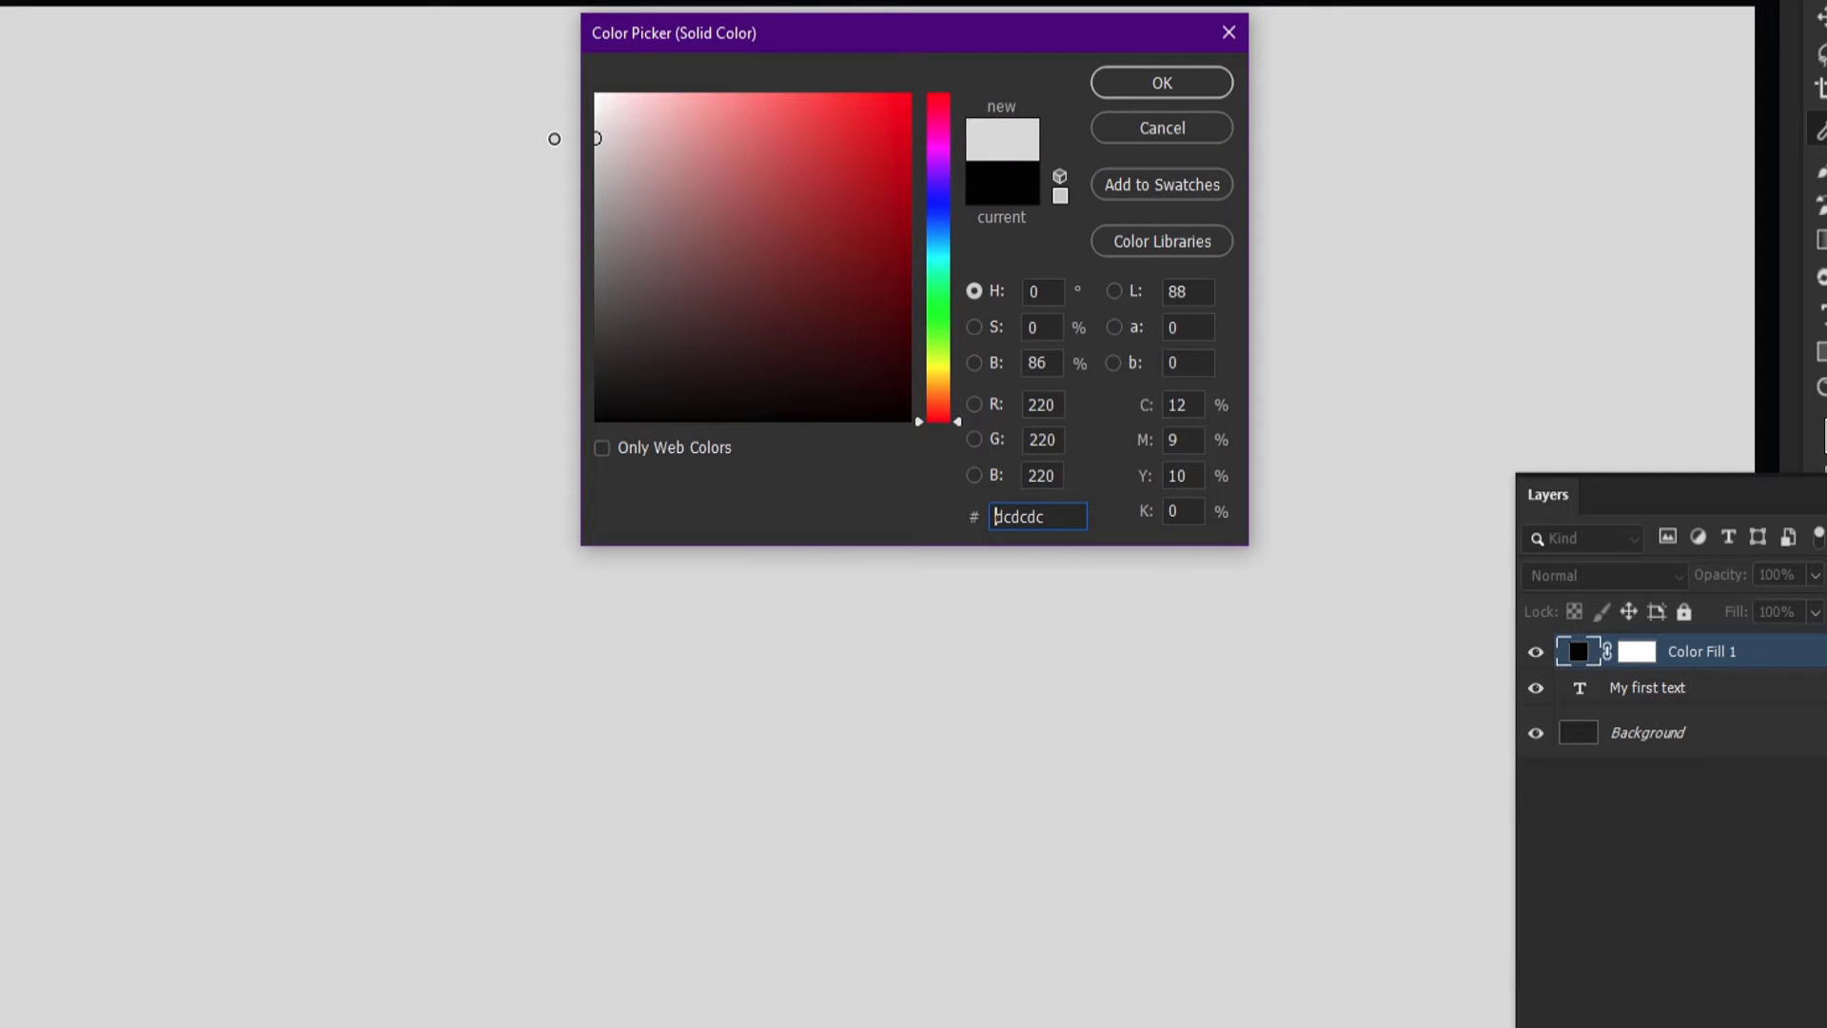
click(1169, 83)
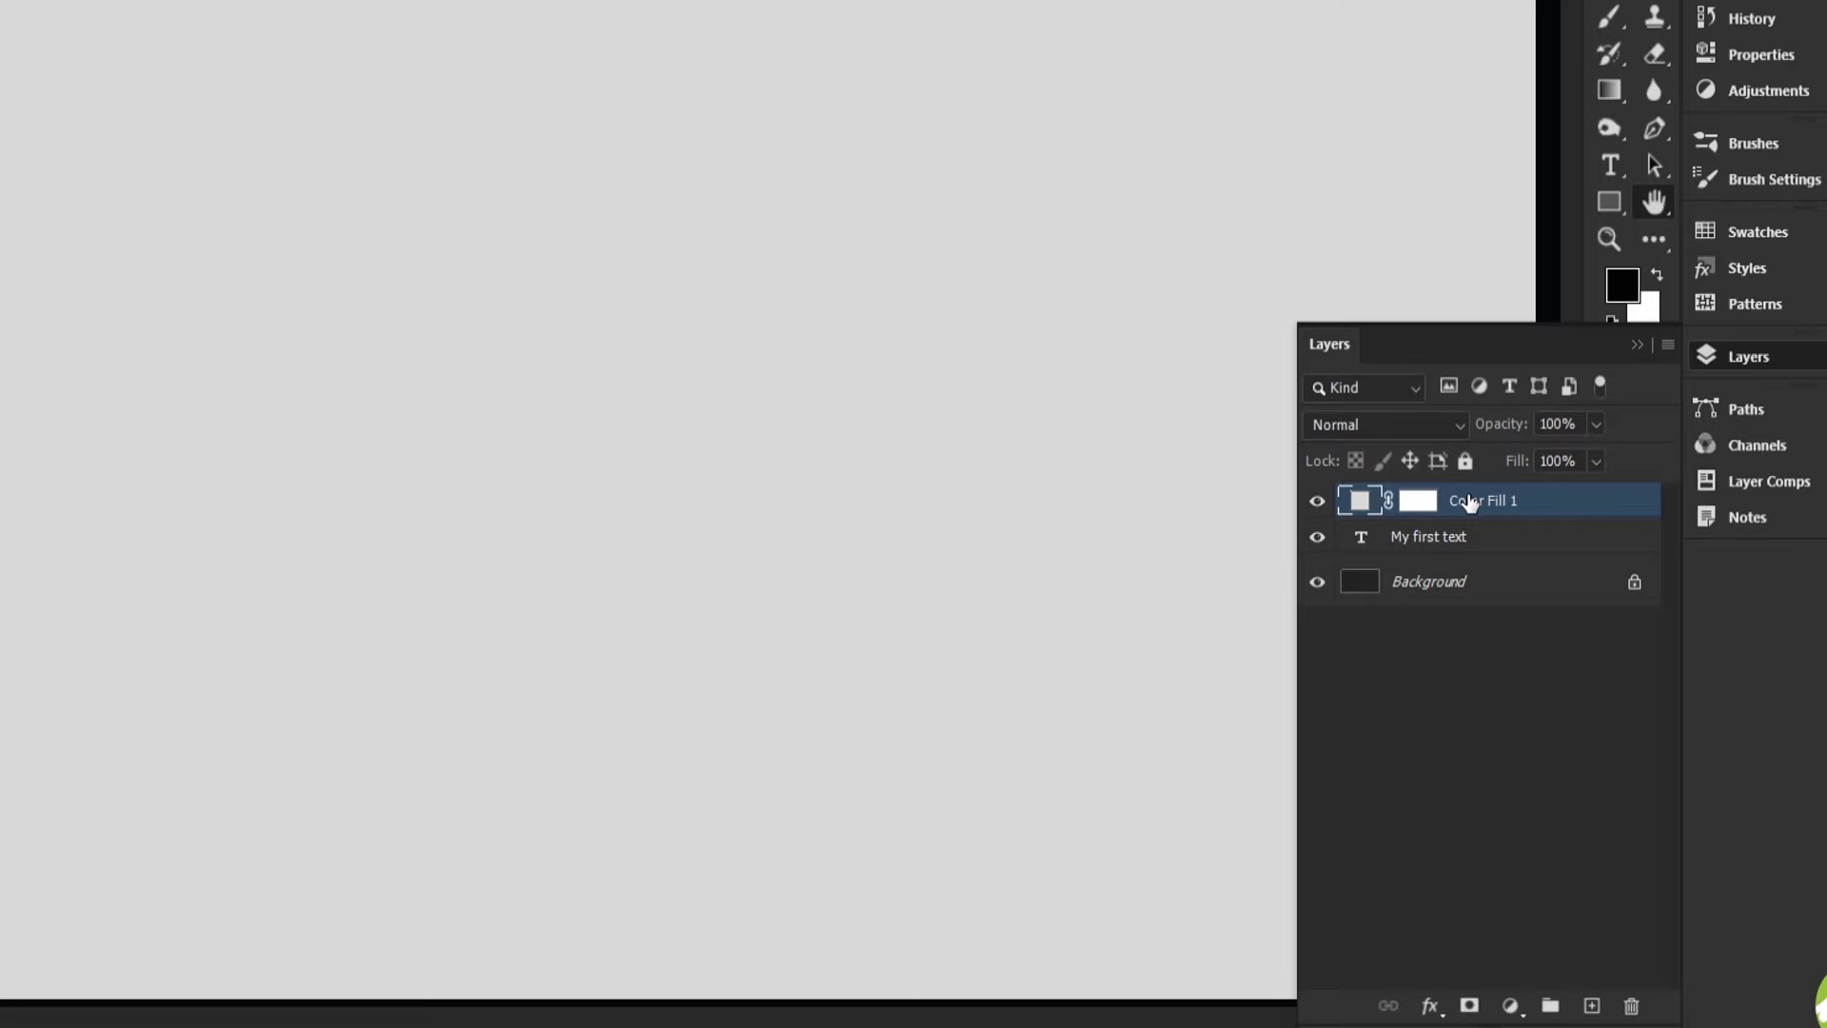
drag(1471, 502, 1490, 546)
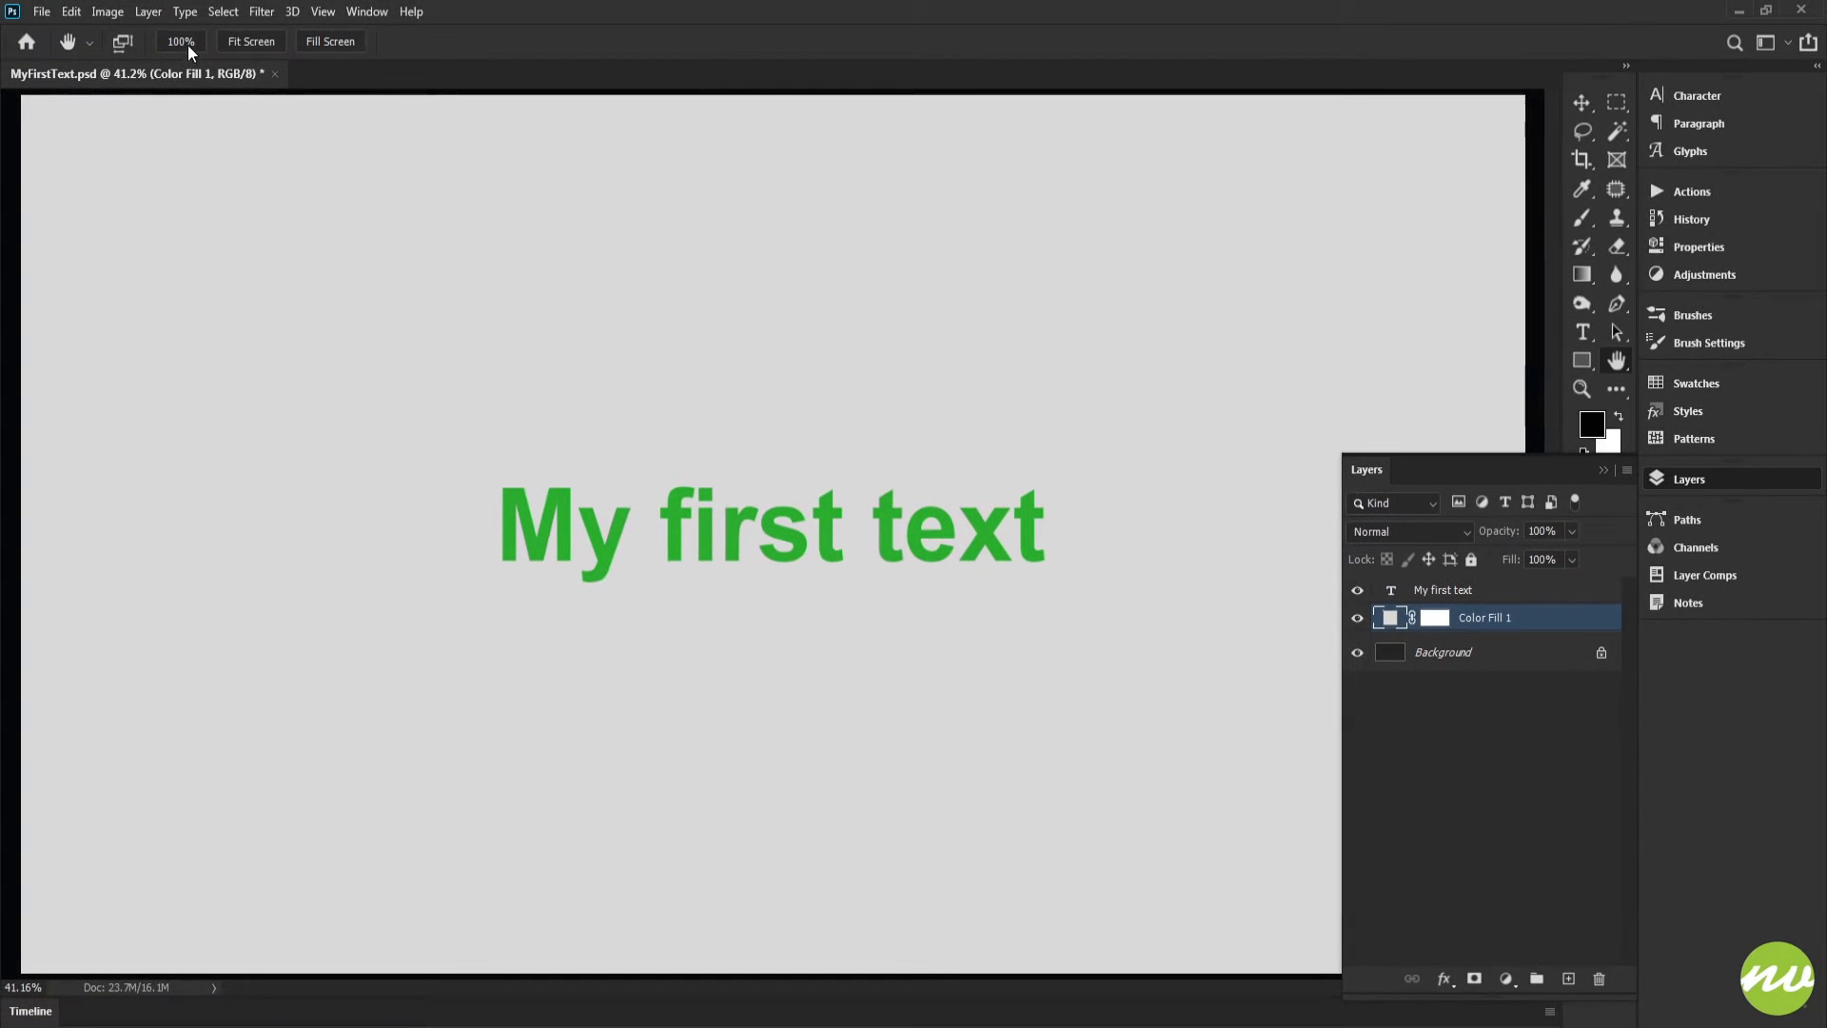
Step: Select the My first text layer and add a Drop Shadow effect
click(187, 47)
drag(727, 687, 632, 391)
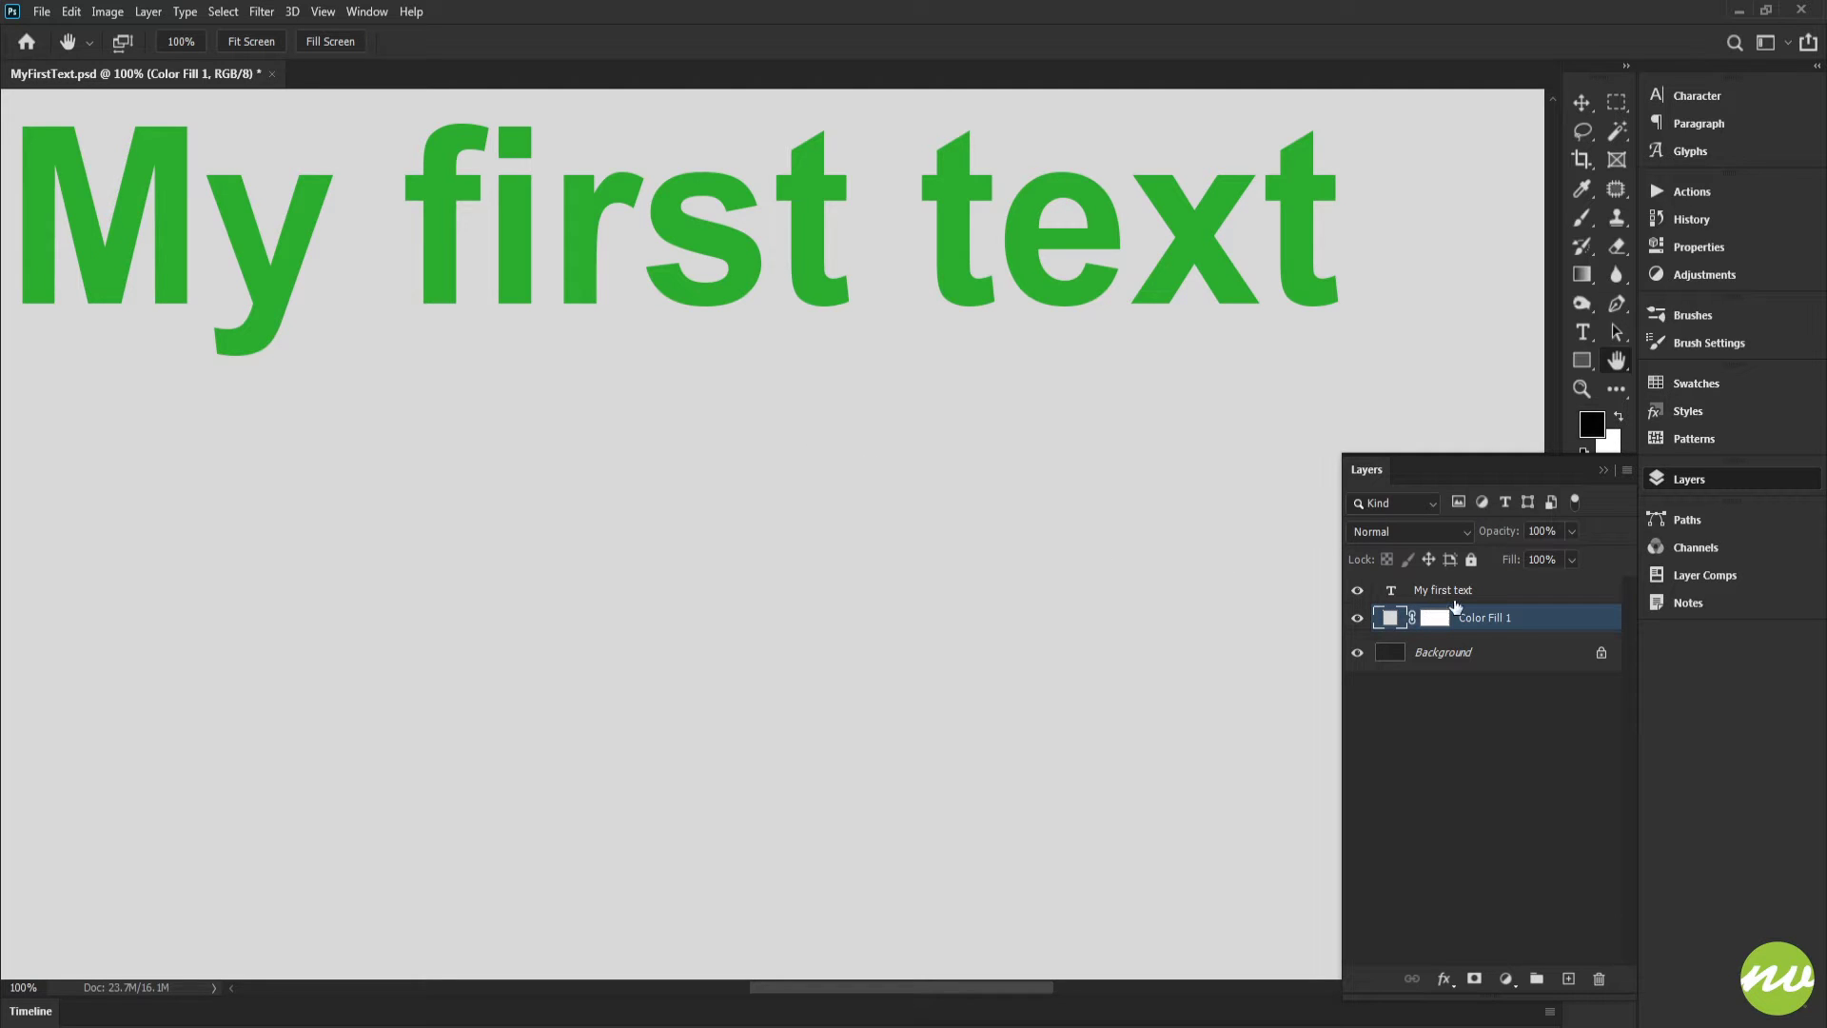
click(1499, 592)
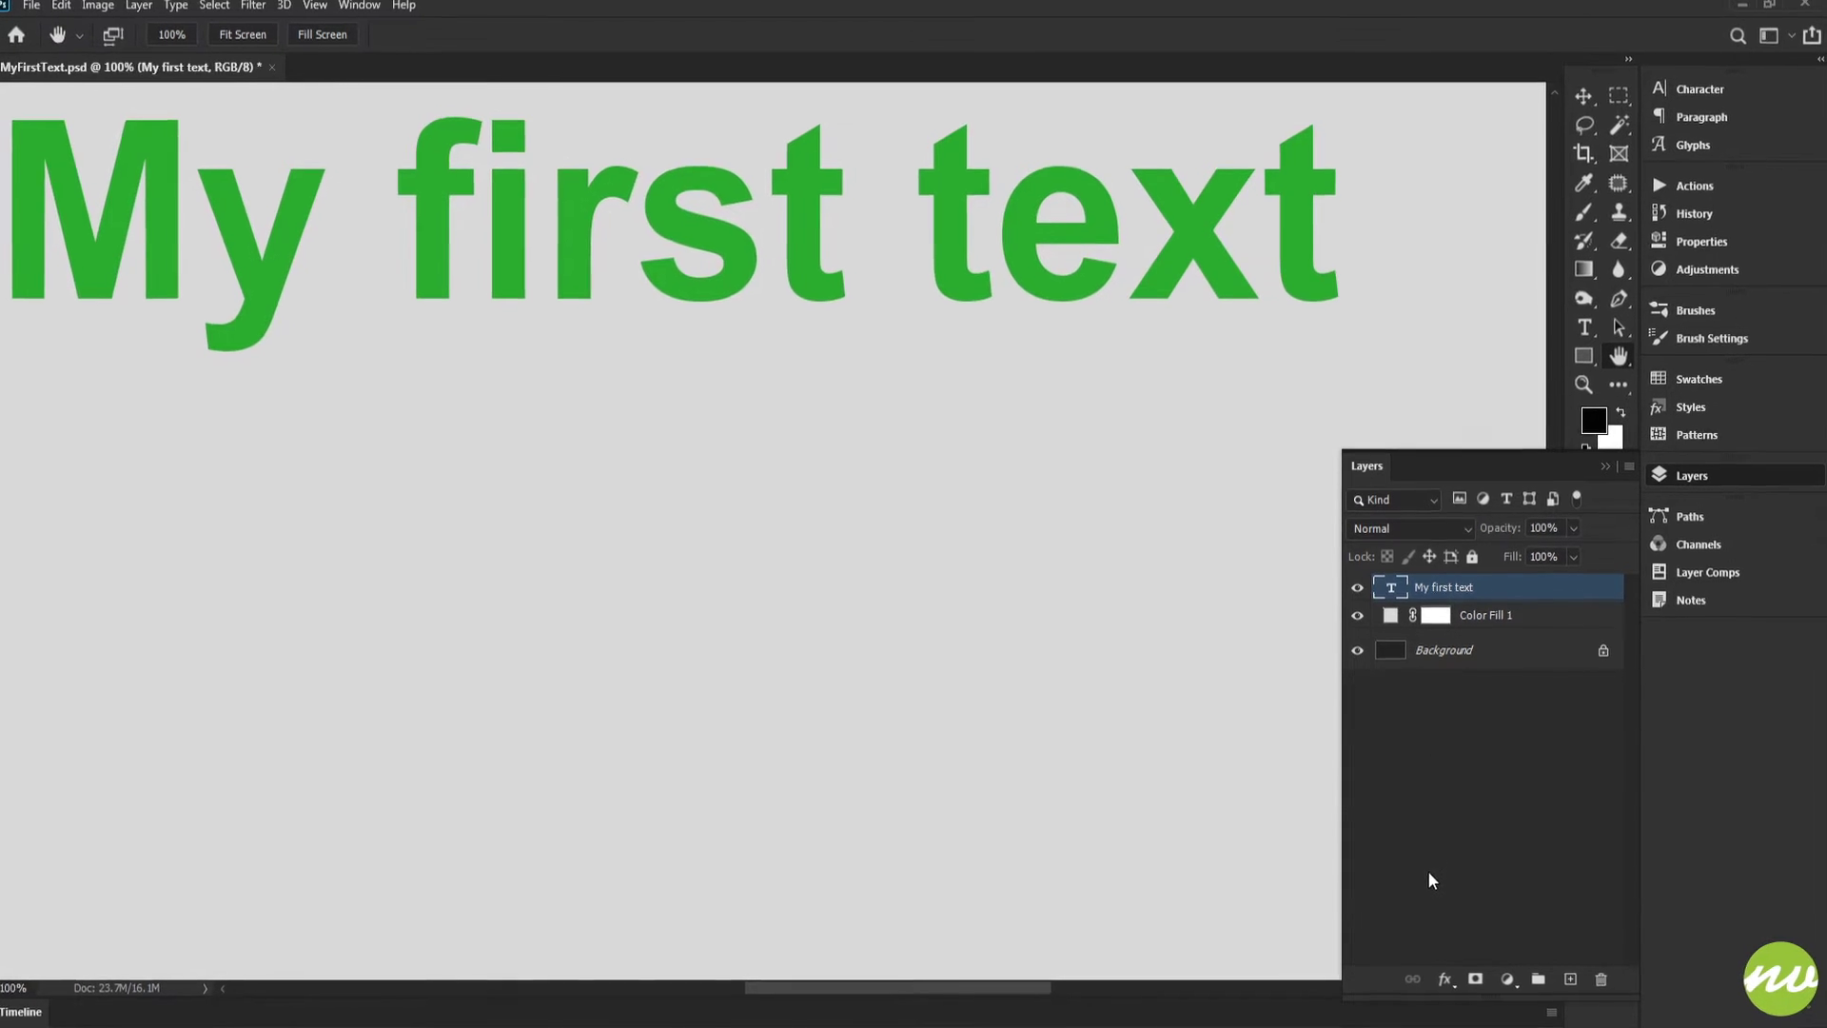
click(1472, 994)
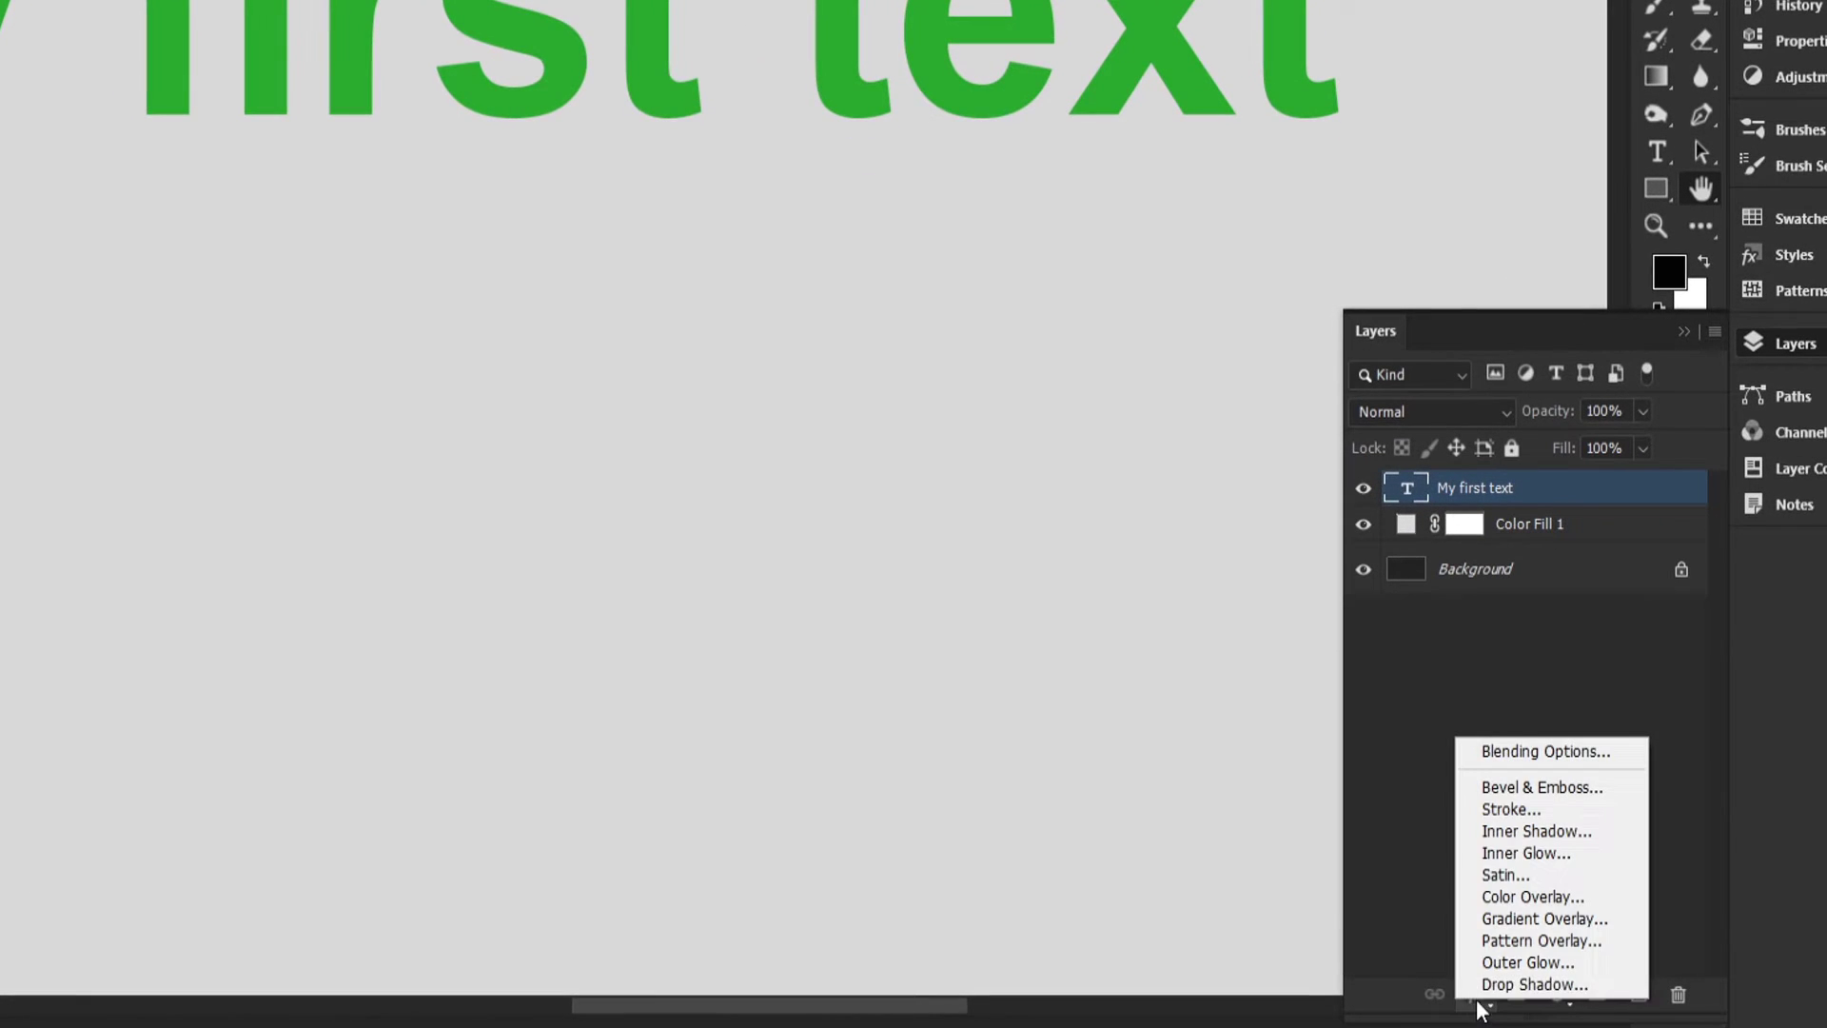
click(1586, 984)
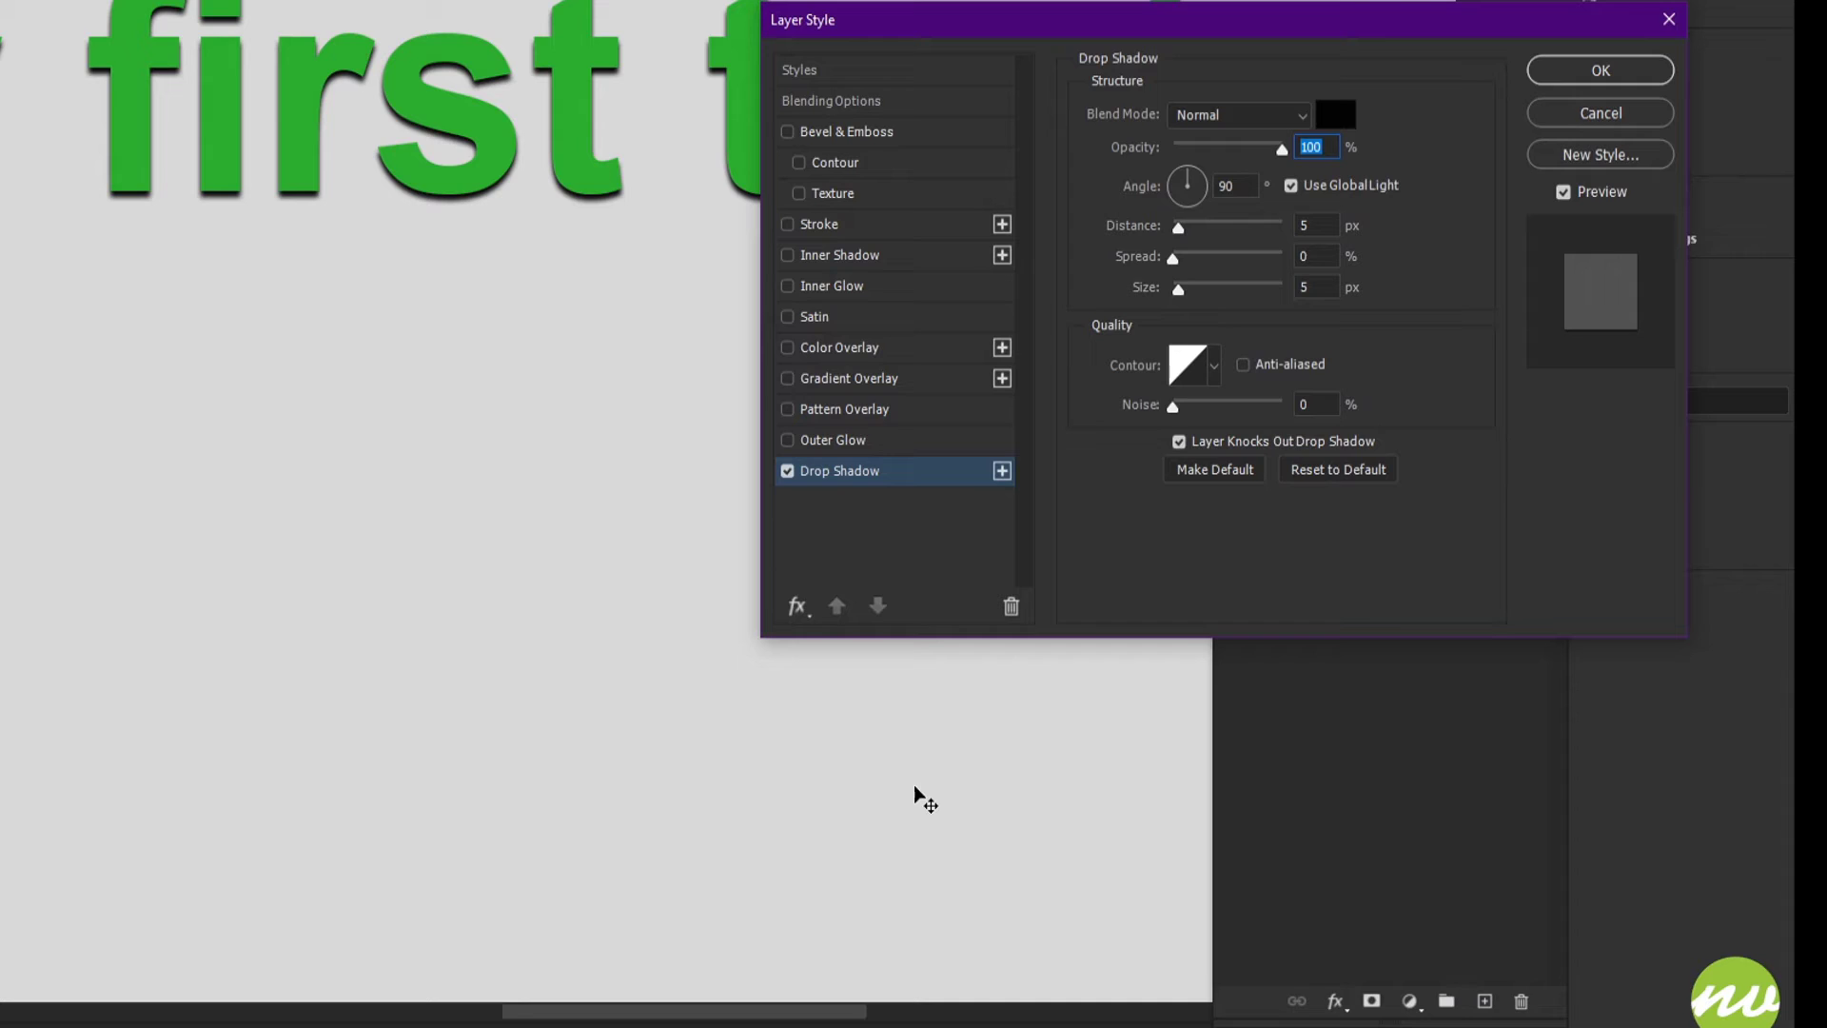
Step: Turn off Use Global Light and set the shadow to 20 px distance, 15 px size, 30% opacity
drag(636, 978, 716, 957)
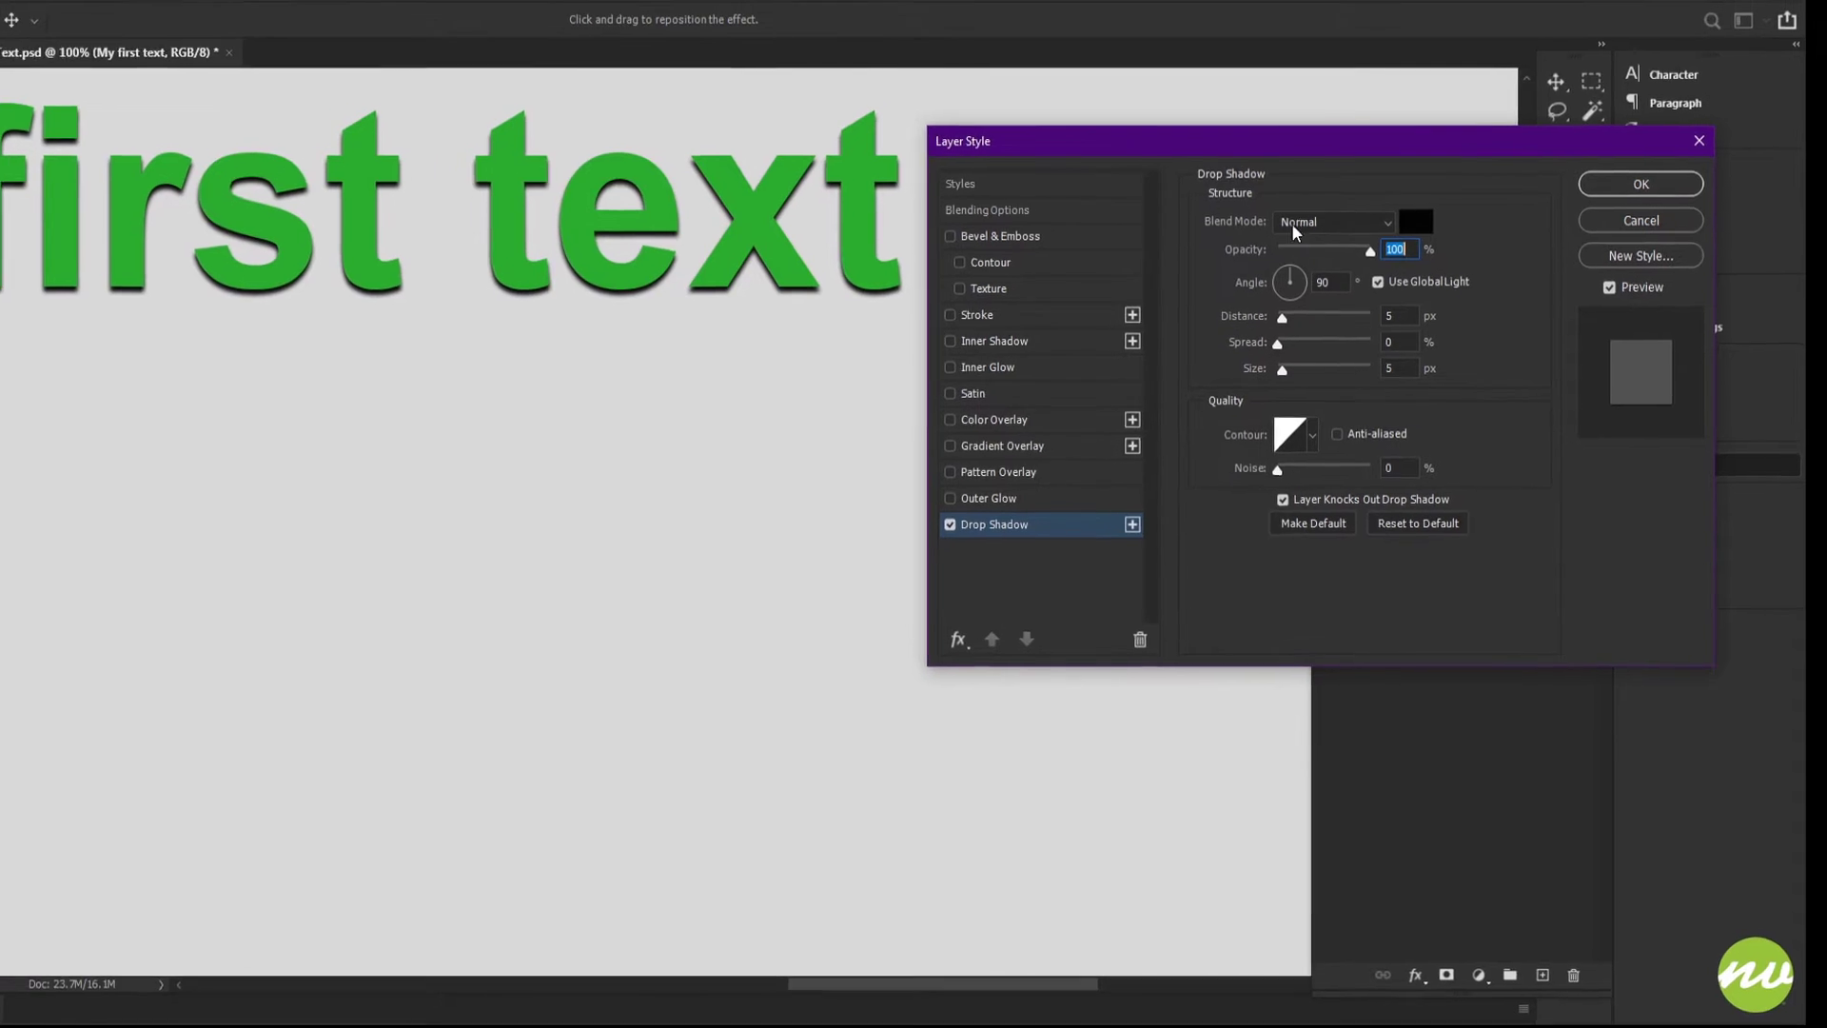
drag(1285, 150, 1320, 138)
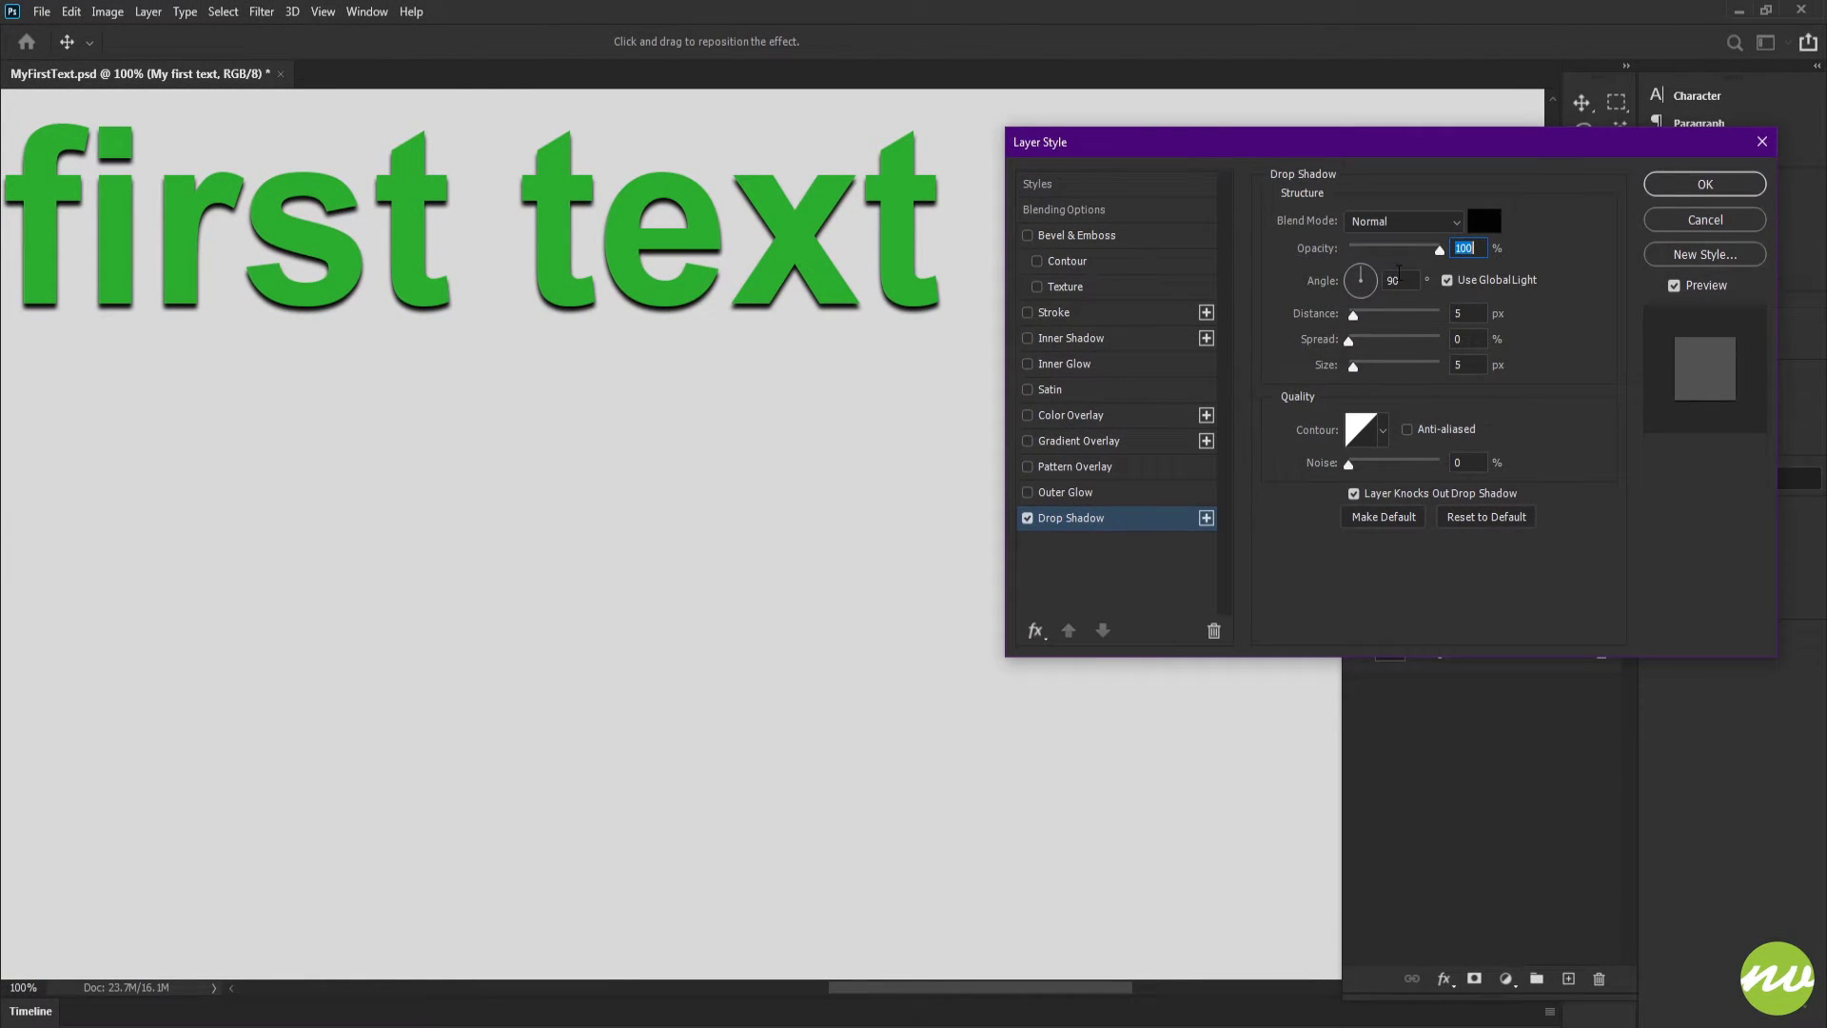
click(1498, 285)
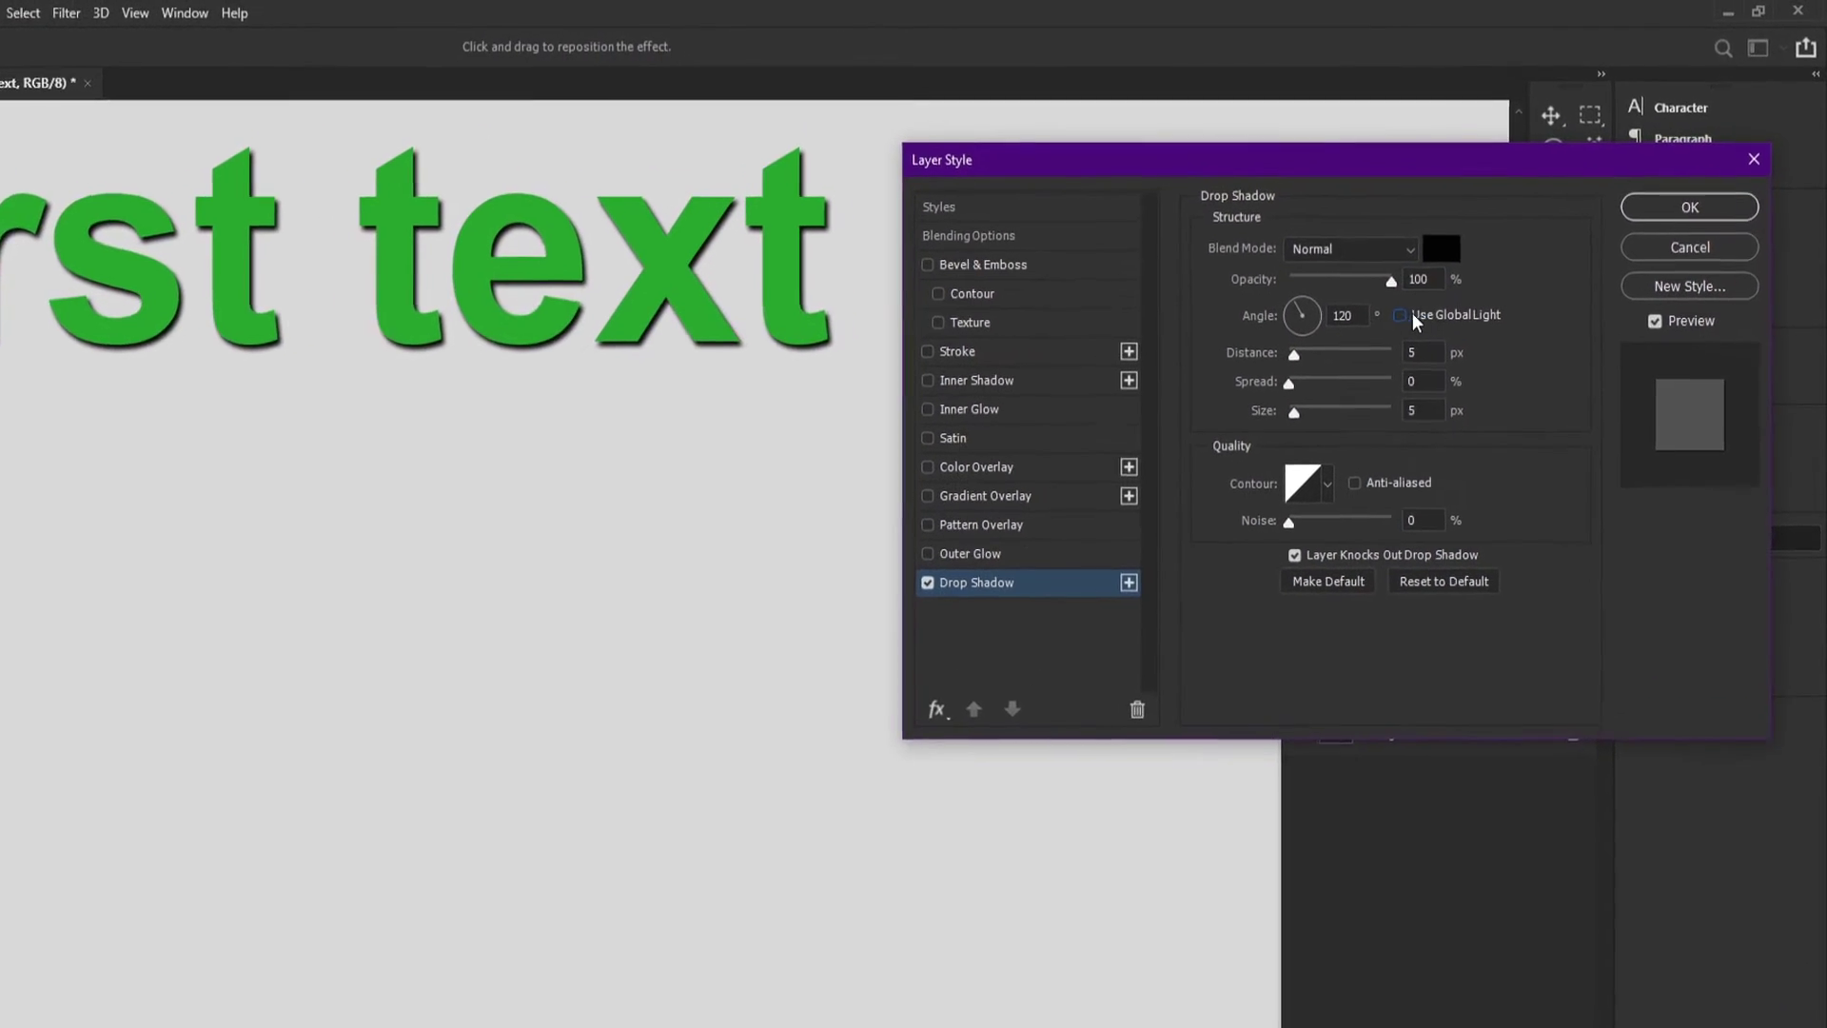
double_click(1299, 346)
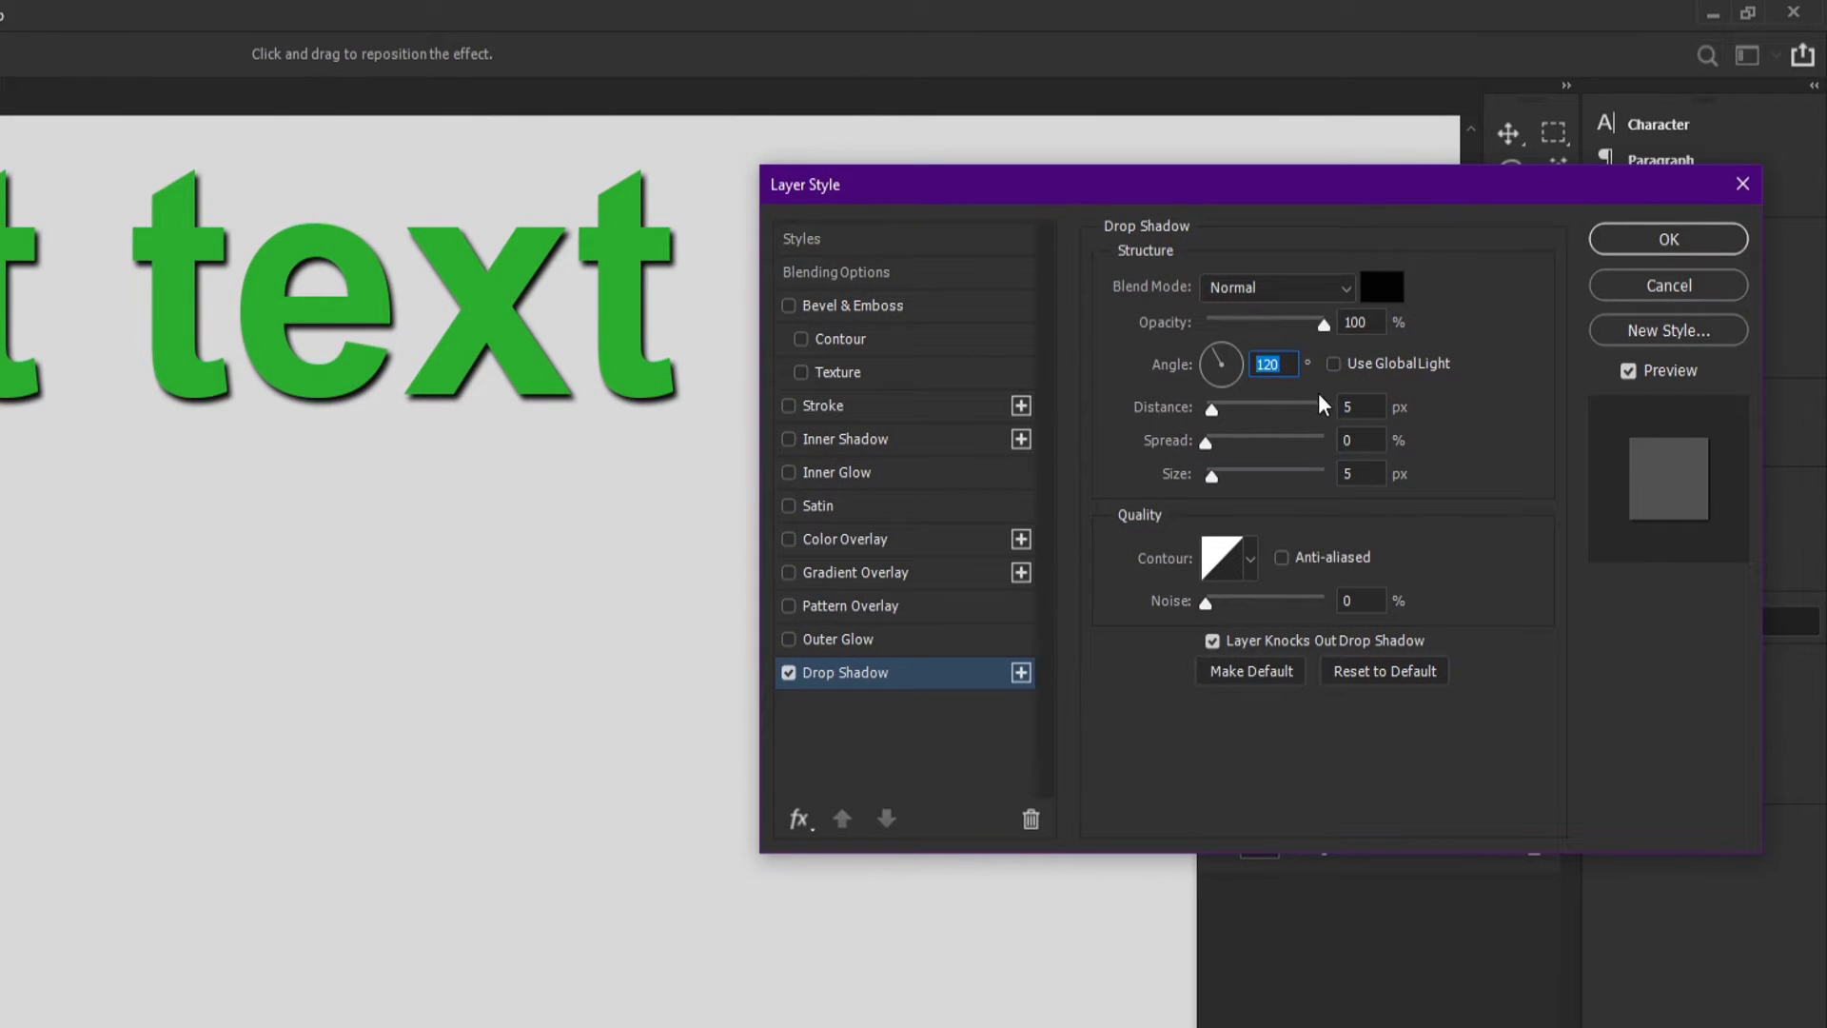
double_click(1380, 407)
text(20)
key(Tab)
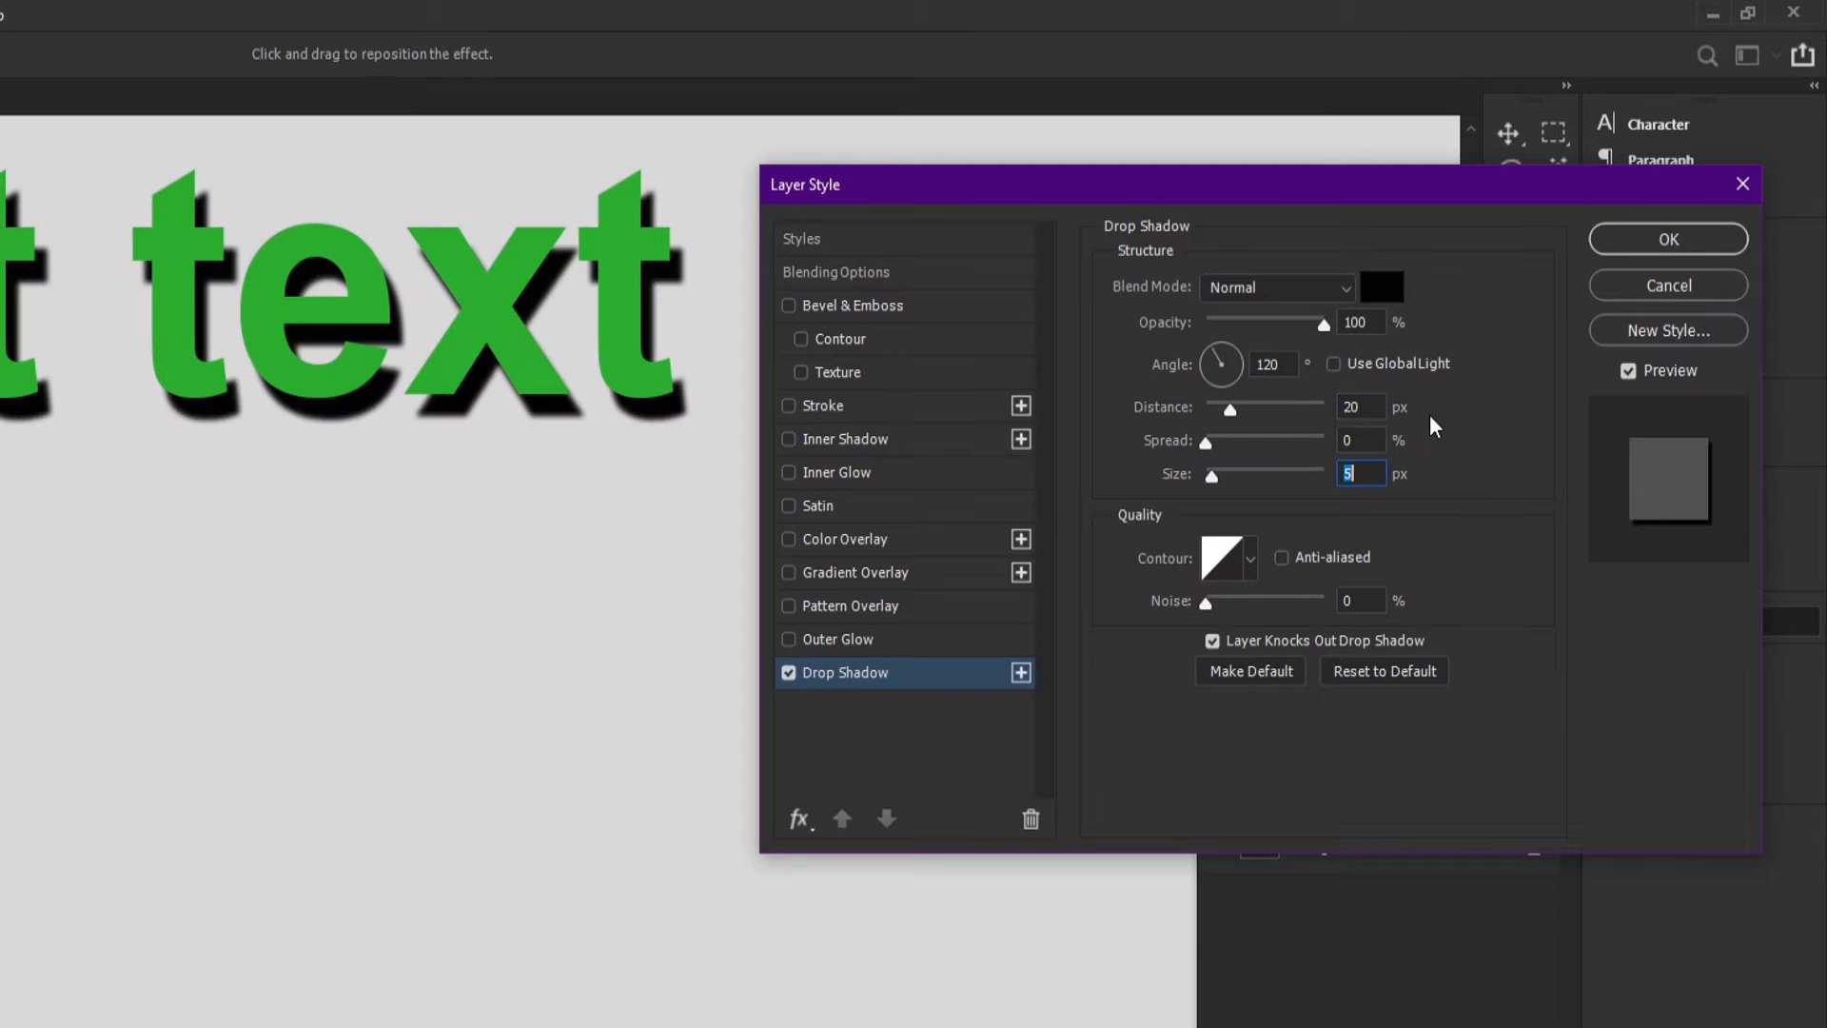
text(15)
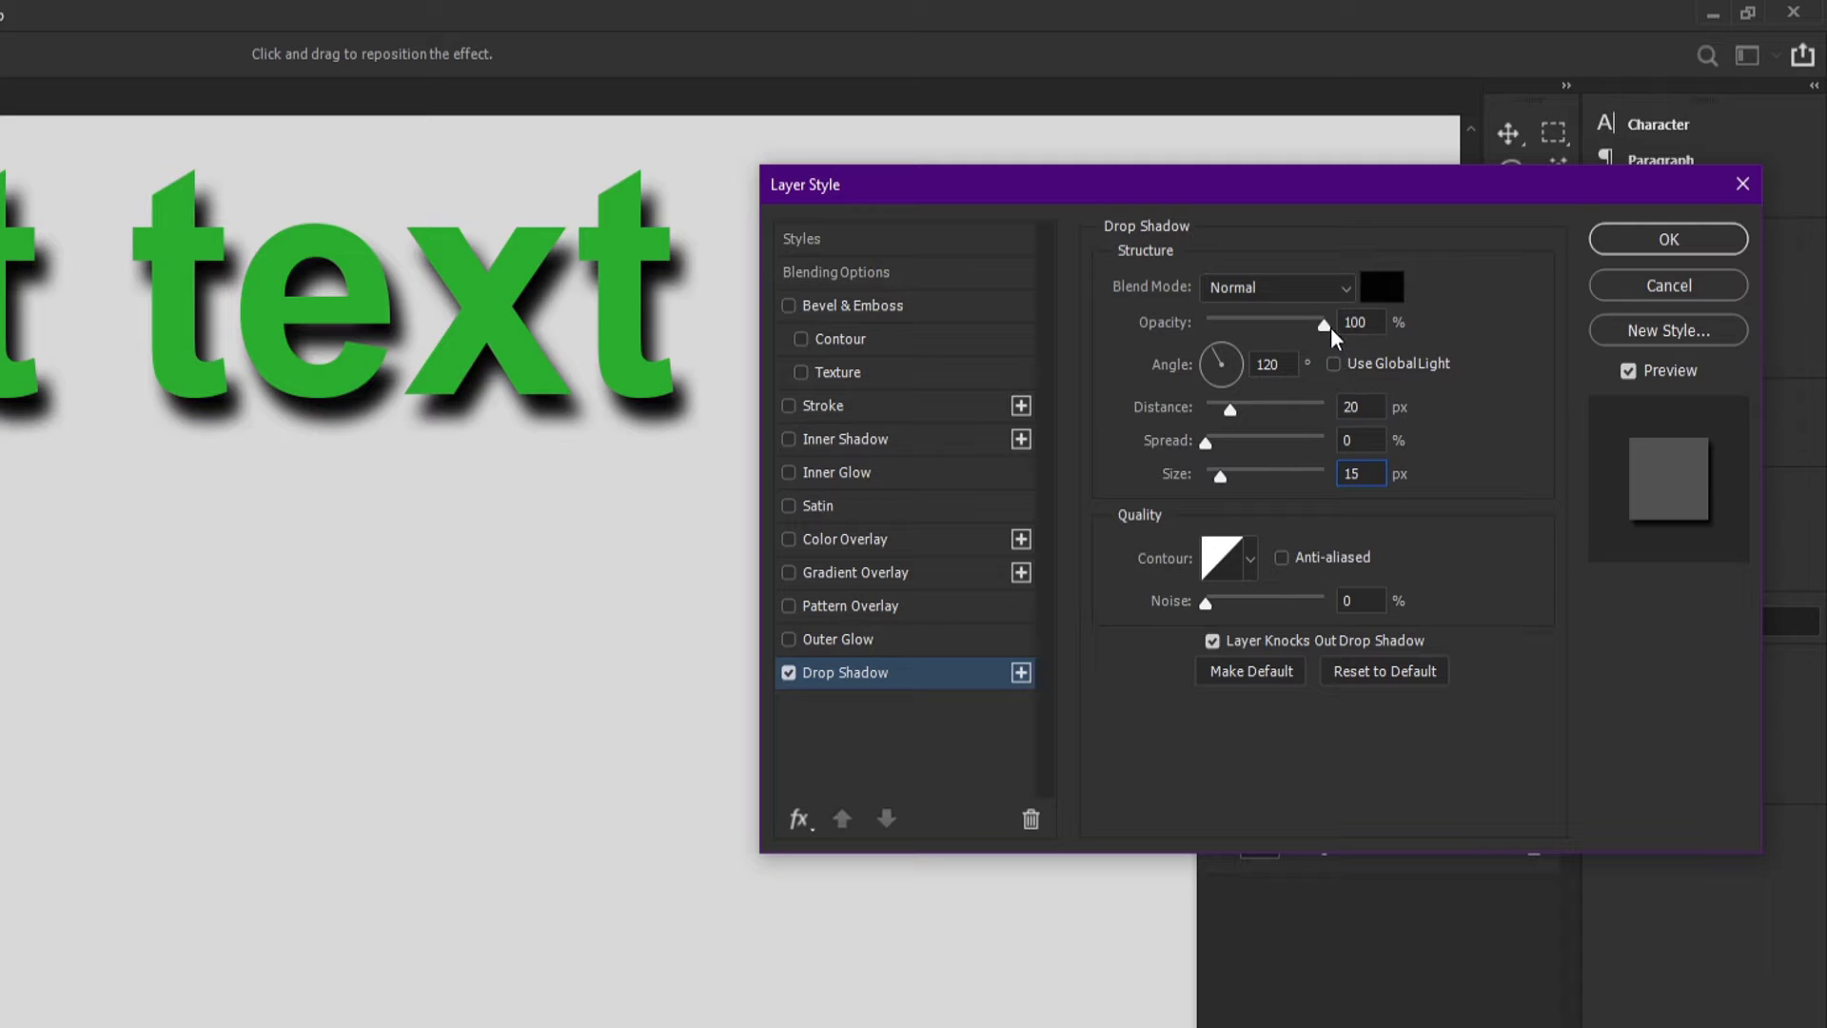
drag(1326, 328, 1248, 321)
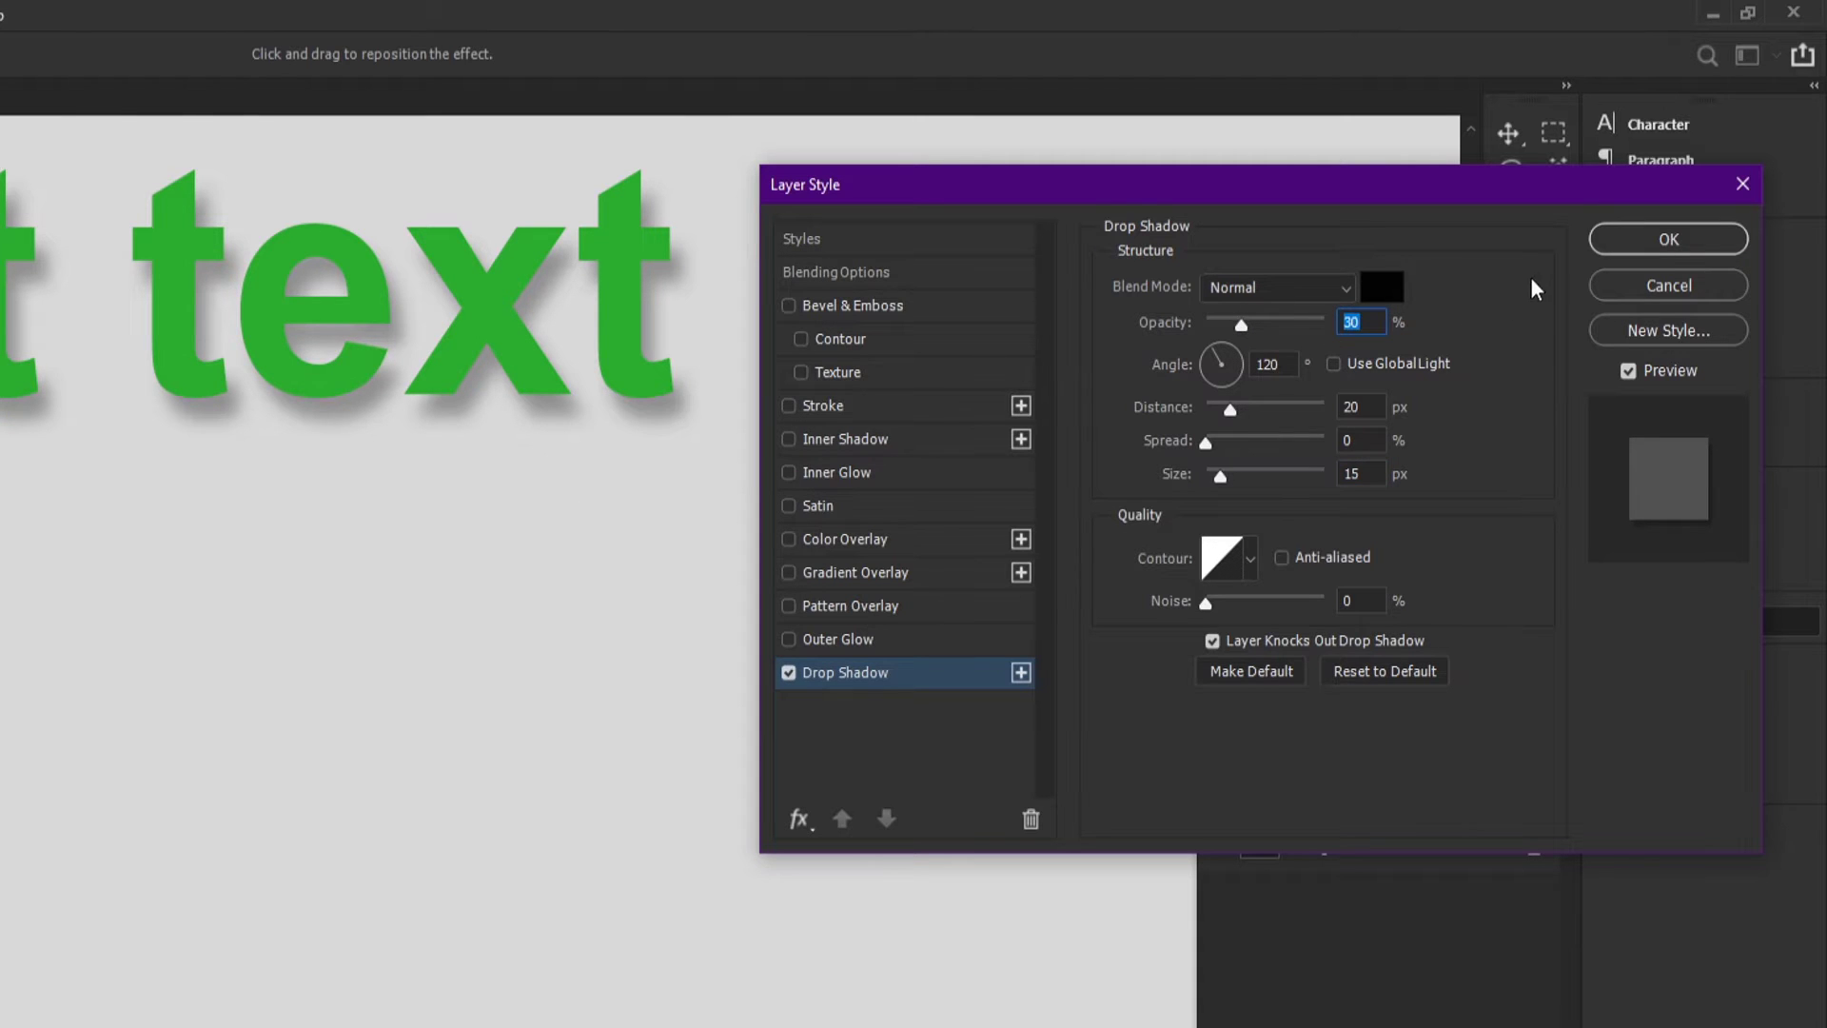
click(1623, 244)
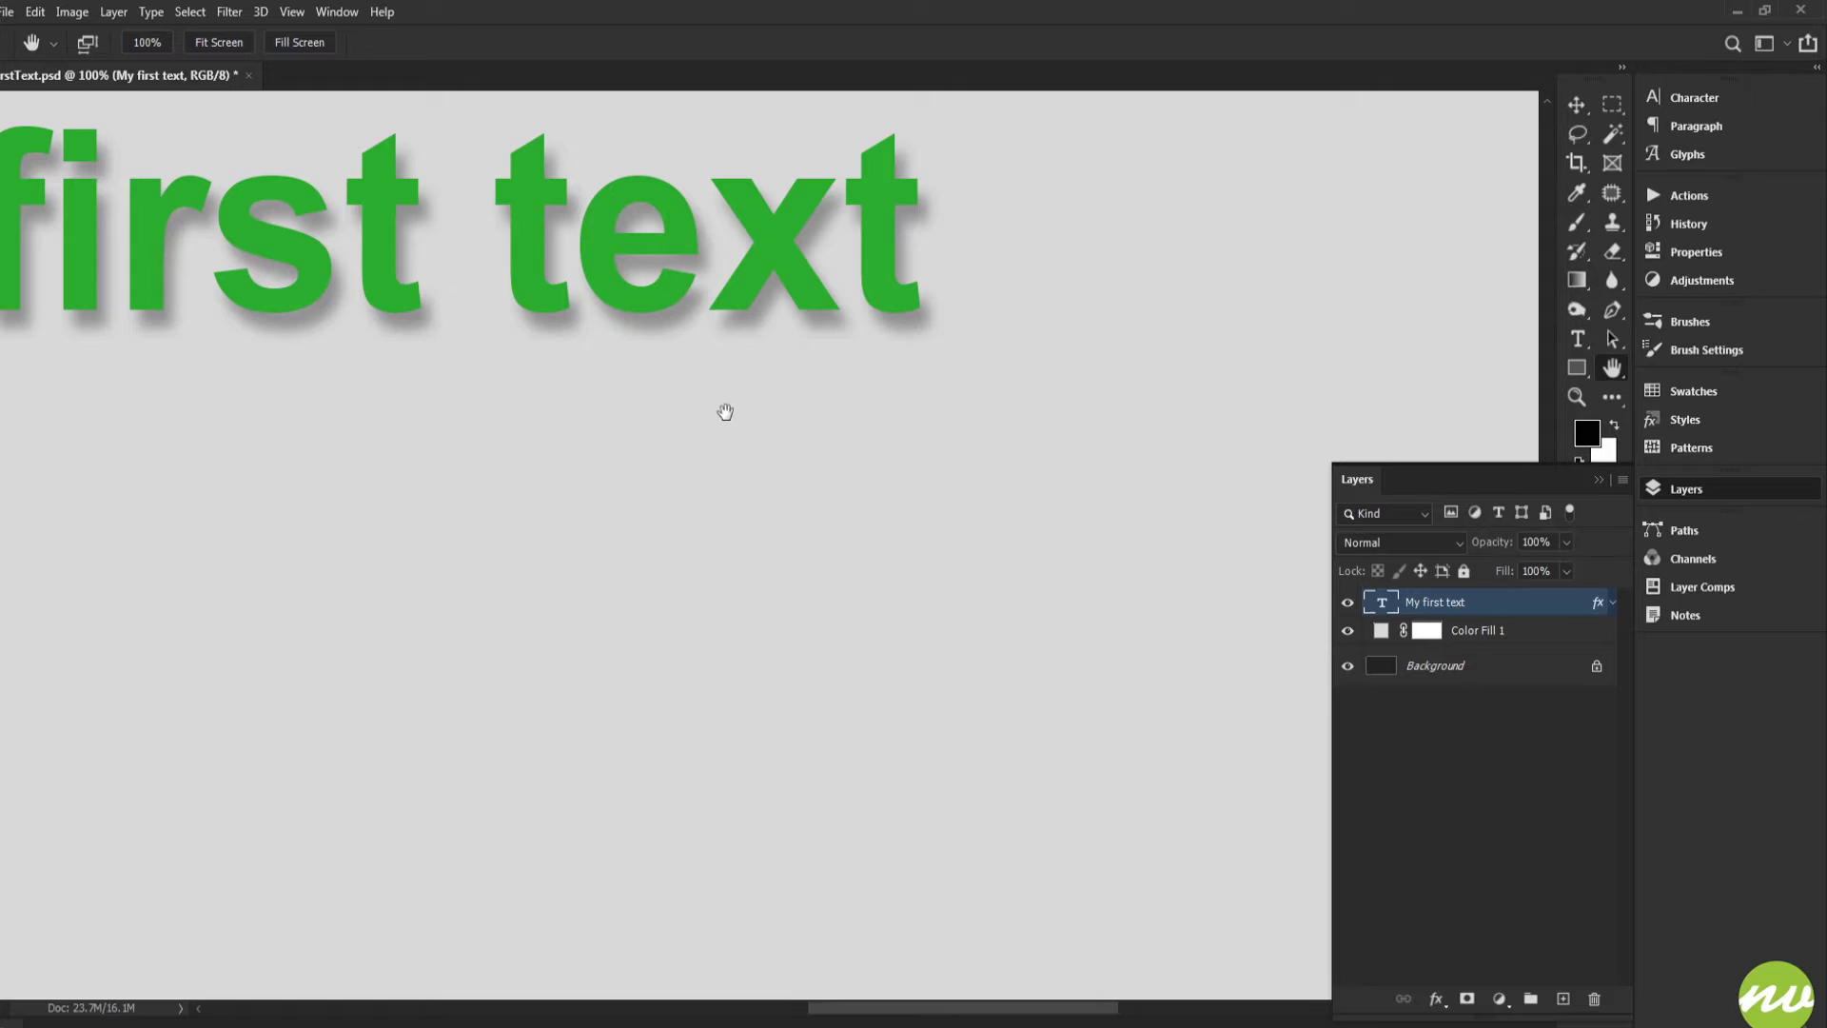
Step: Expand the text layer's effects and toggle its Drop Shadow off and back on
click(251, 41)
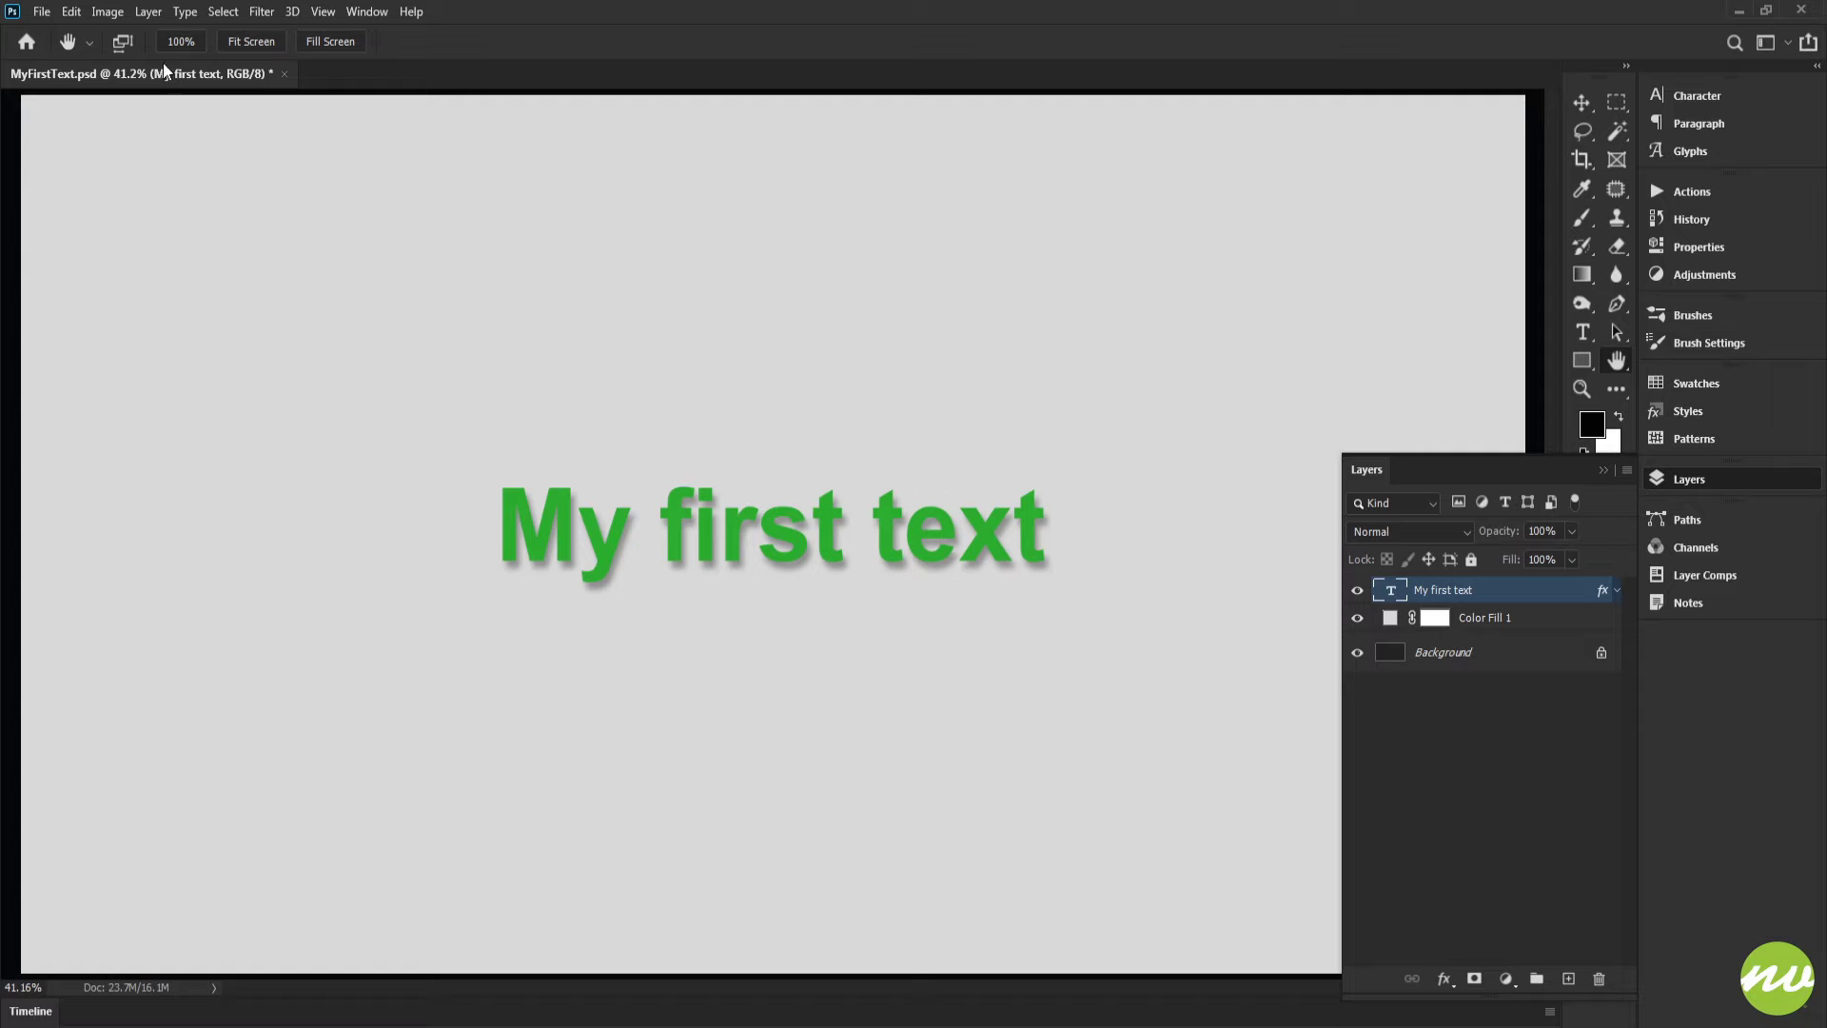
click(181, 41)
drag(737, 703, 669, 416)
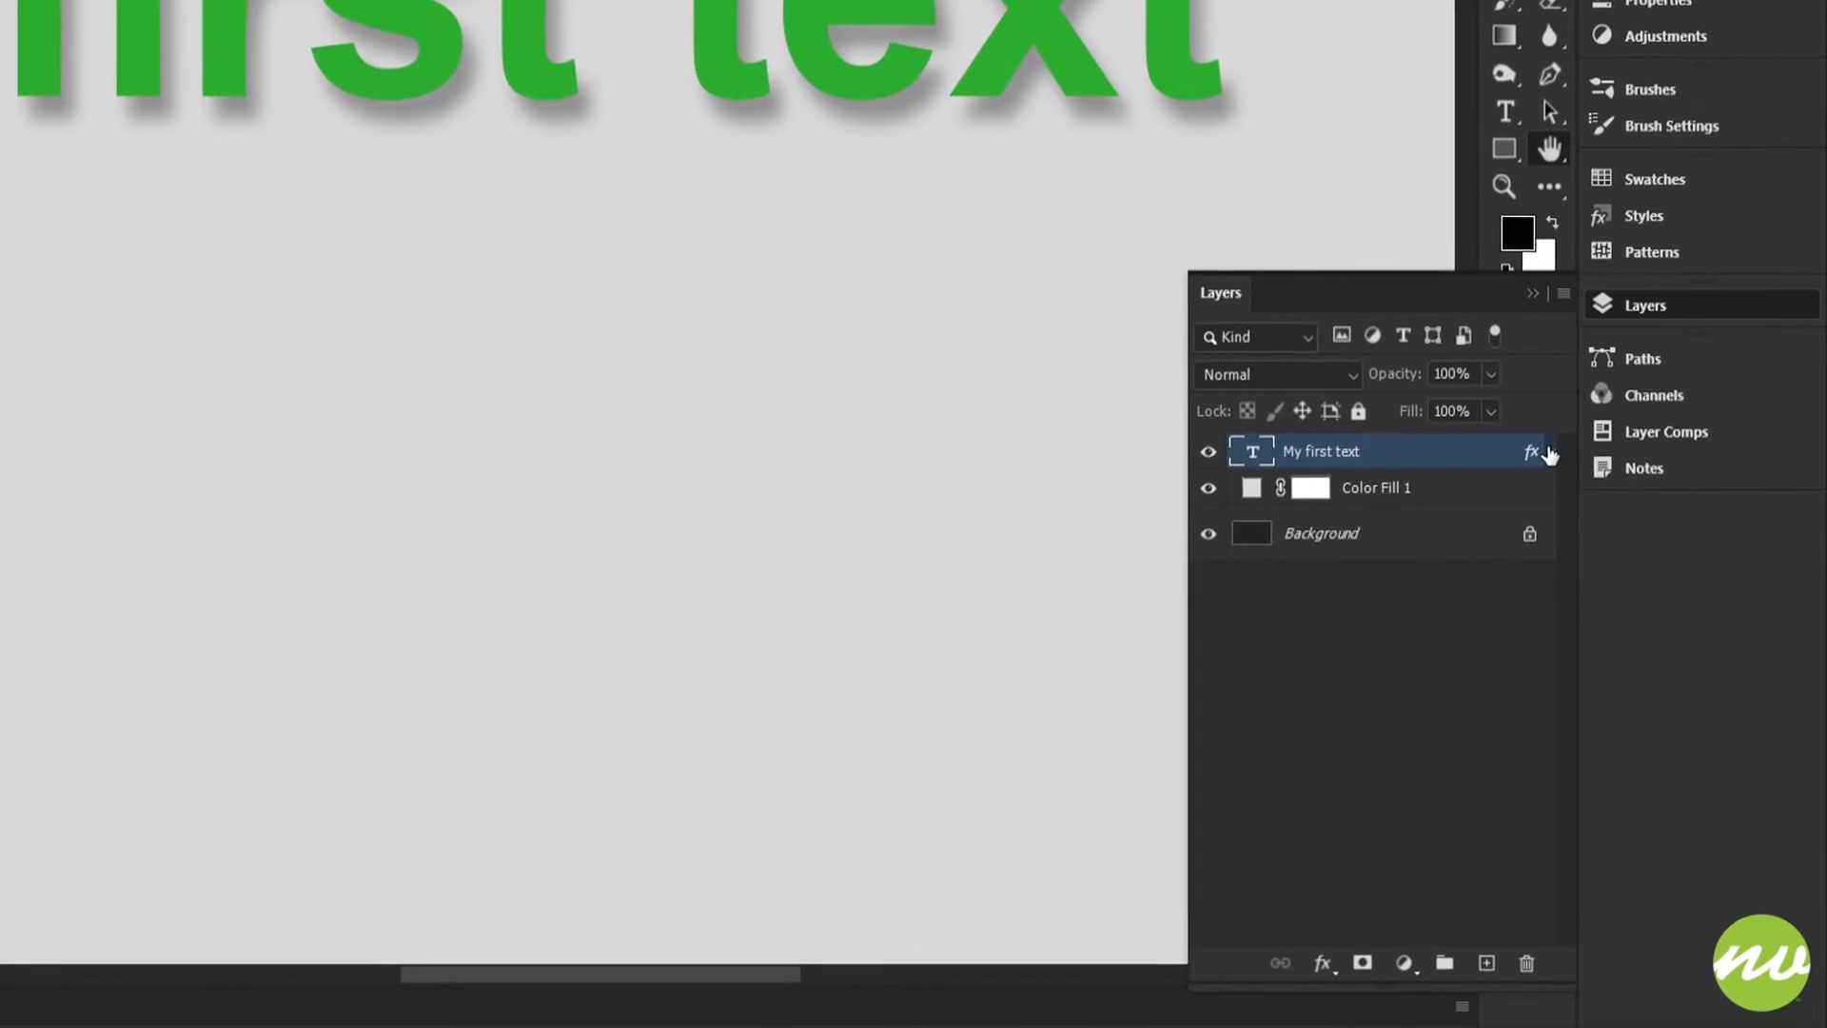
click(1552, 462)
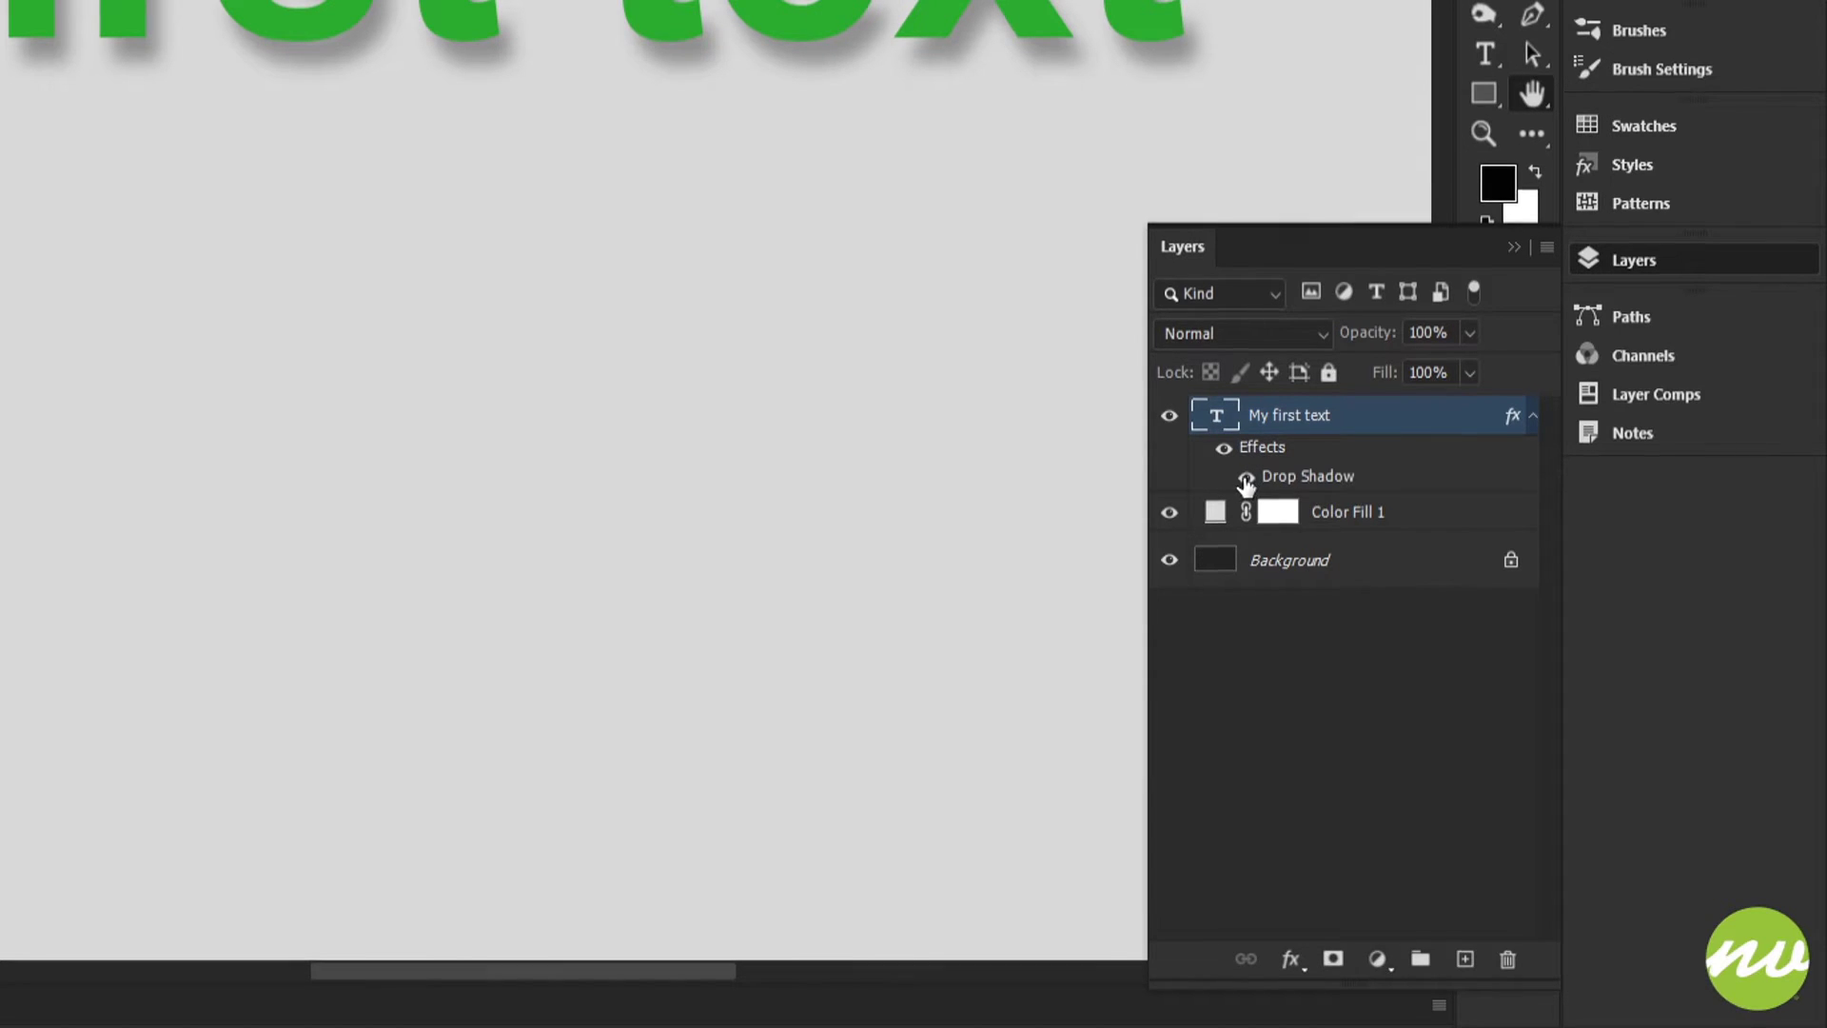
click(1229, 550)
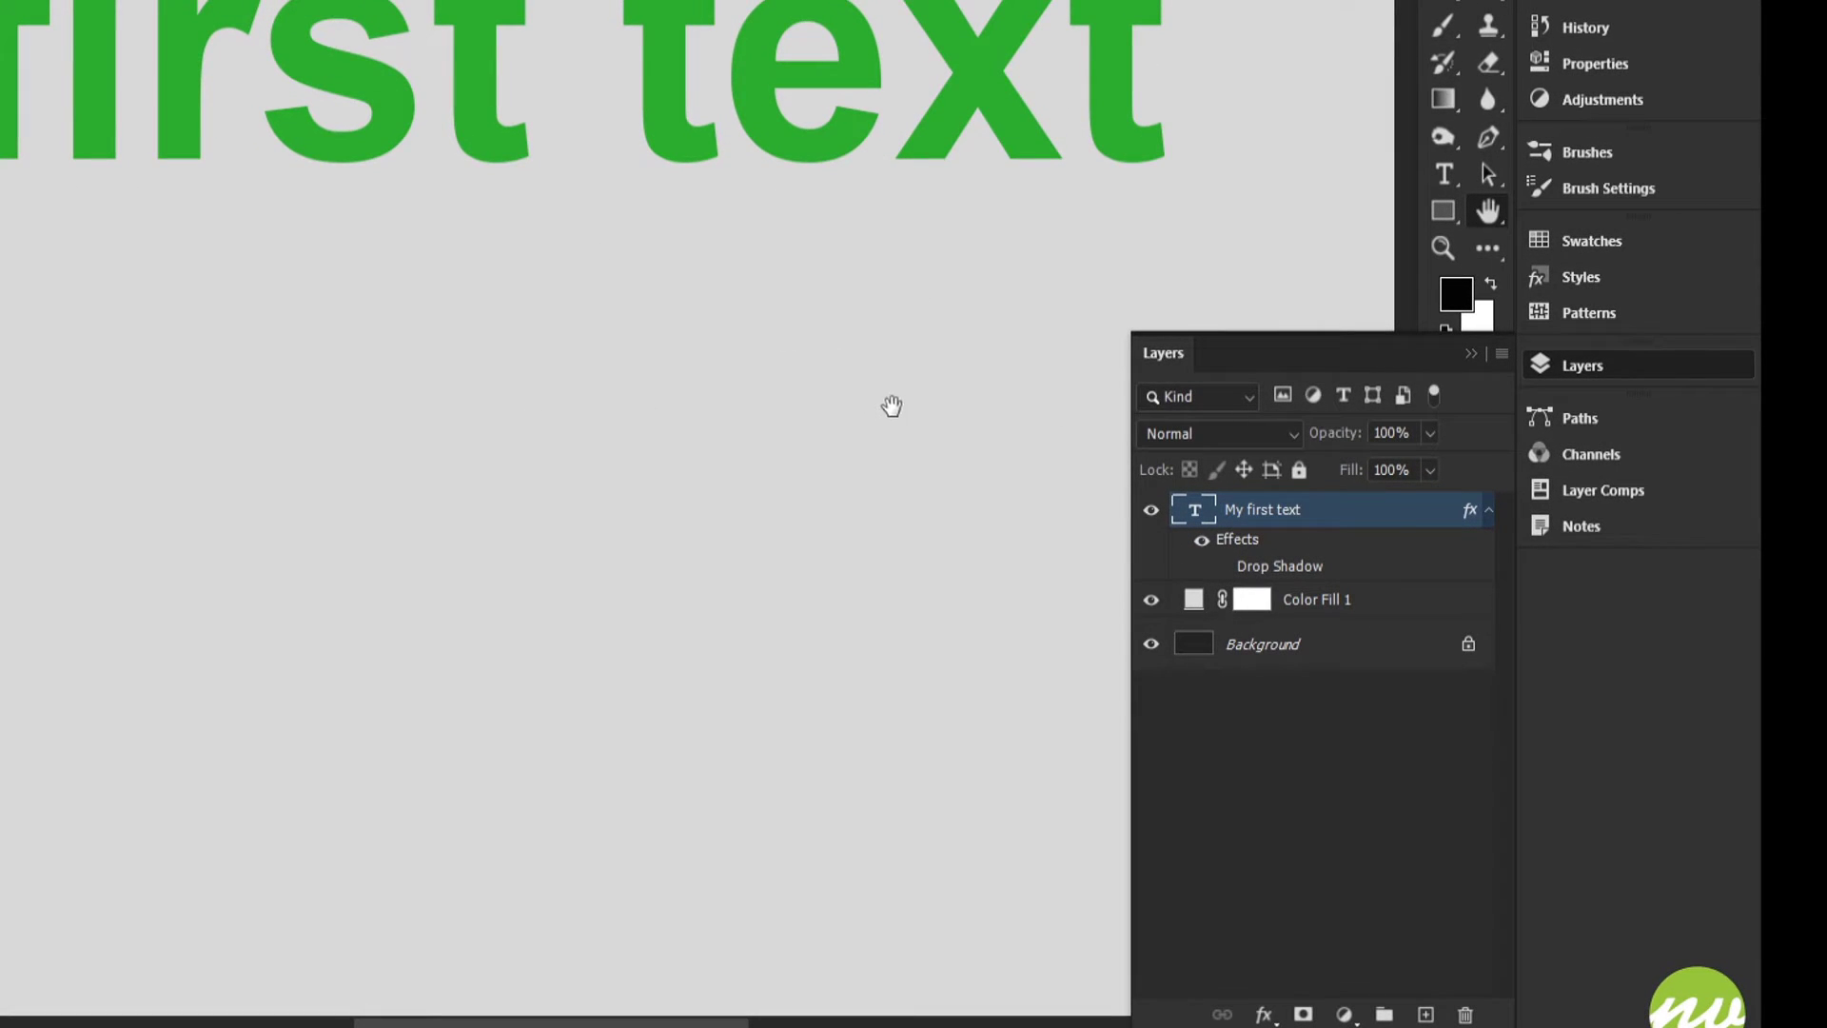
click(1223, 568)
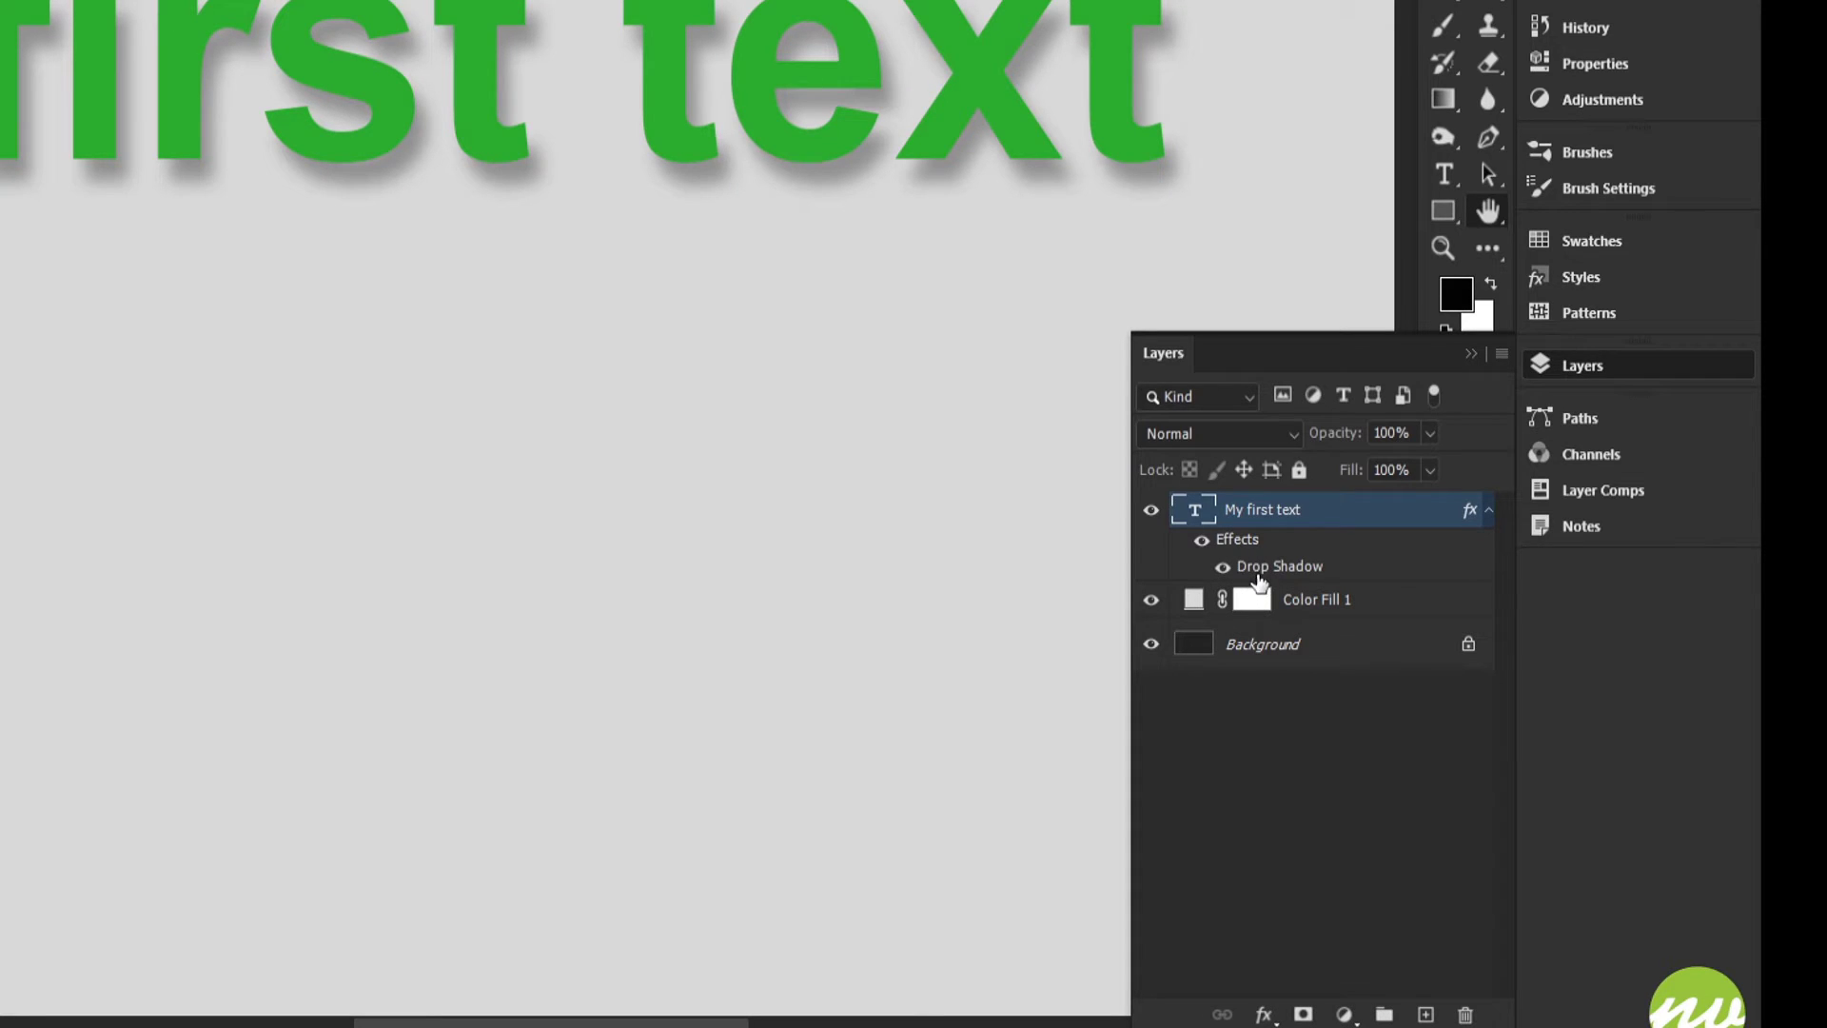
Step: Toggle all the text layer's effects off and on, then inspect the Drop Shadow options
click(1202, 542)
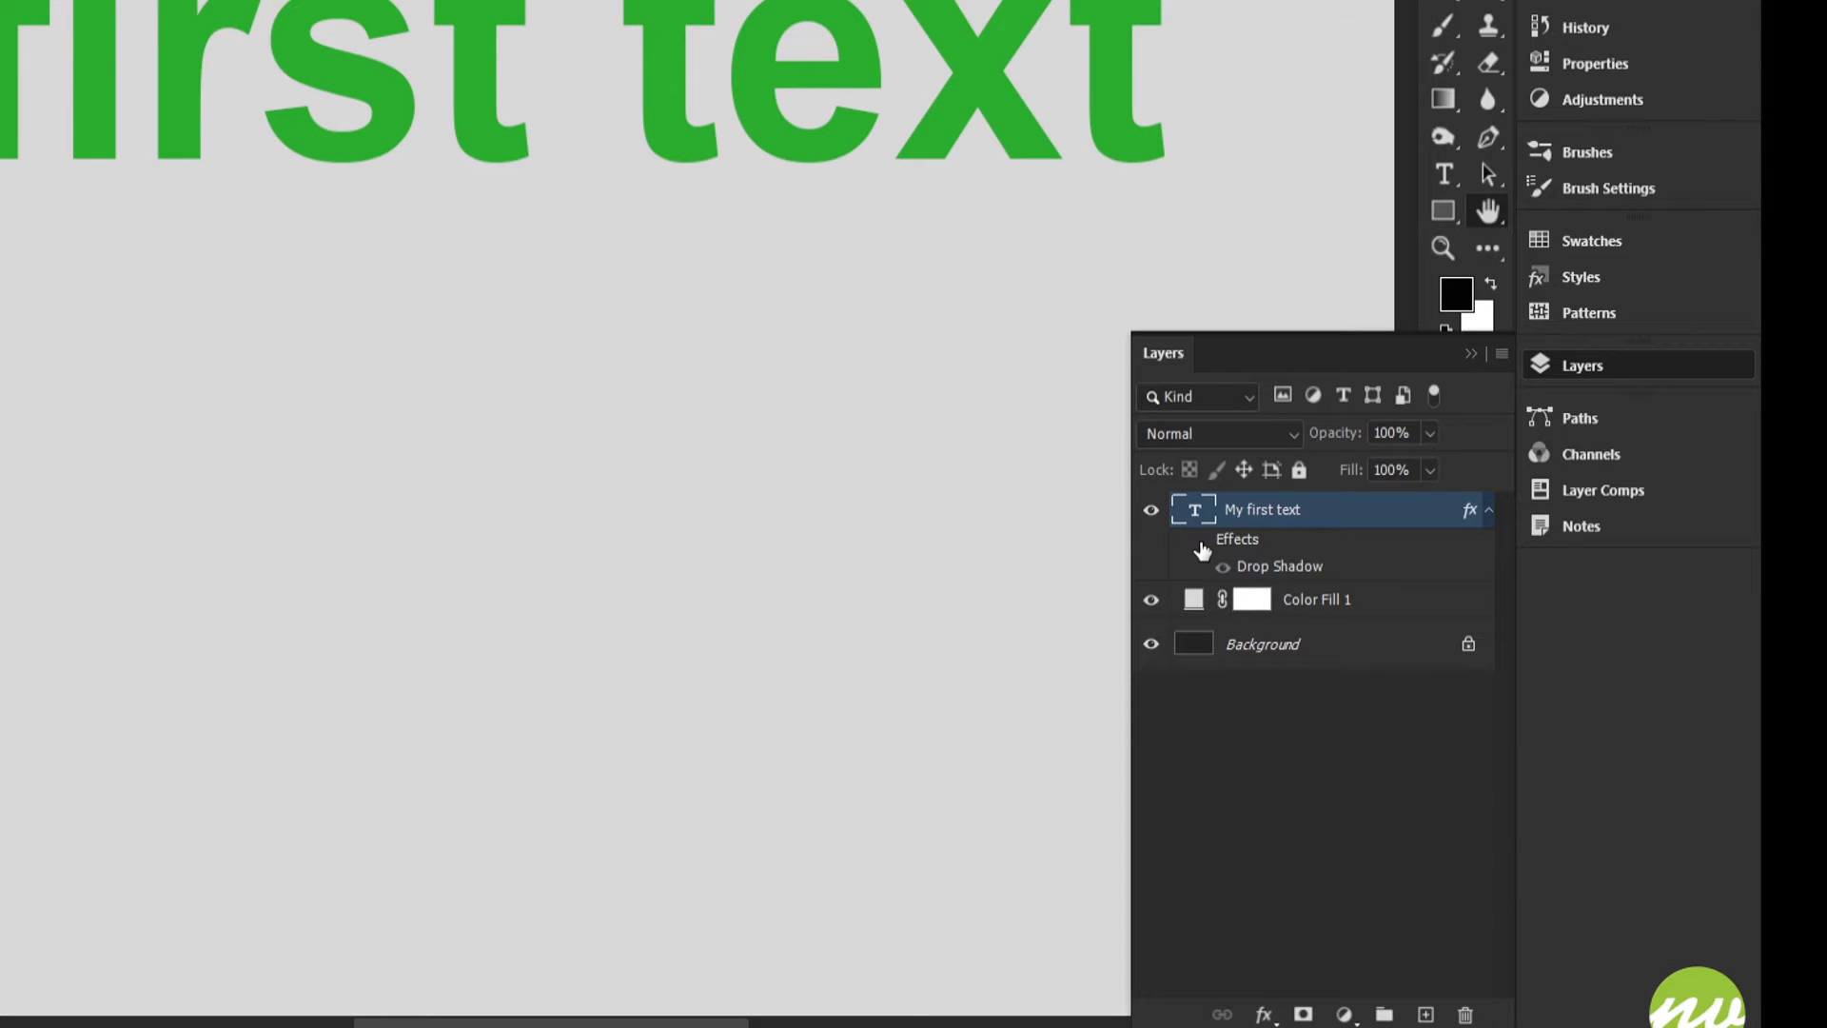
click(1203, 542)
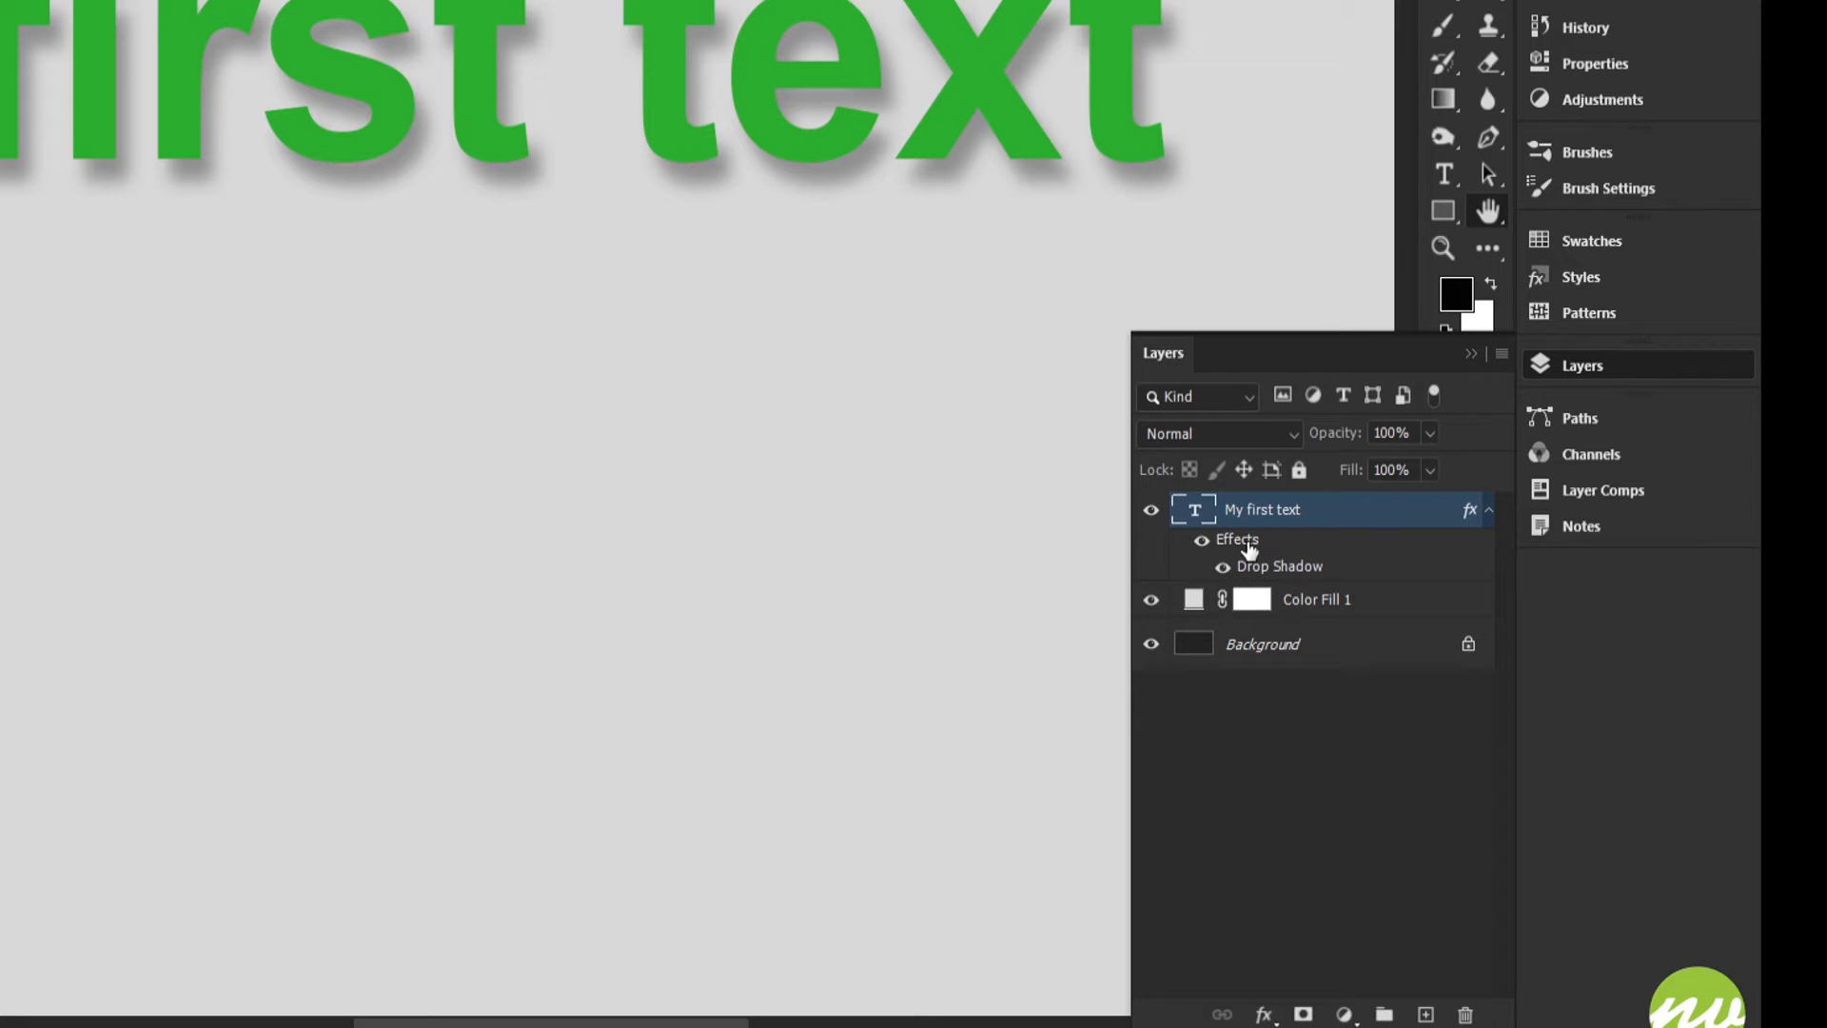
right_click(1277, 567)
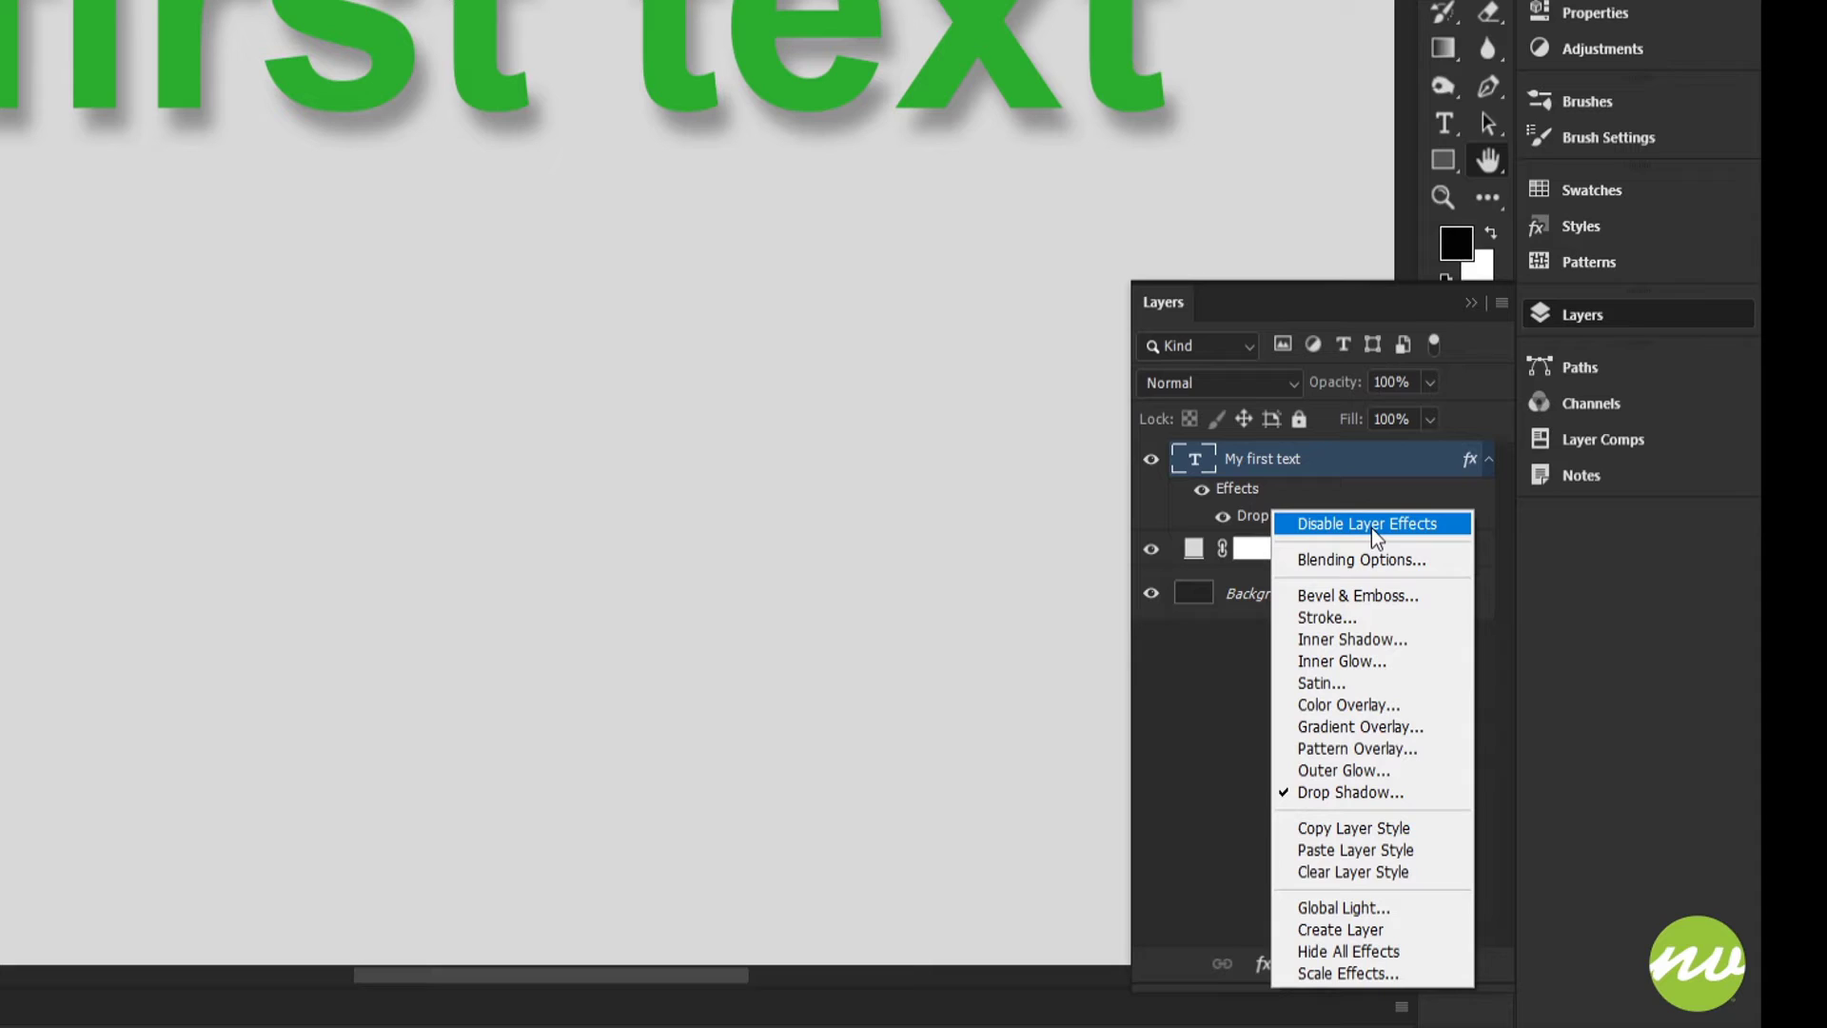
click(1242, 507)
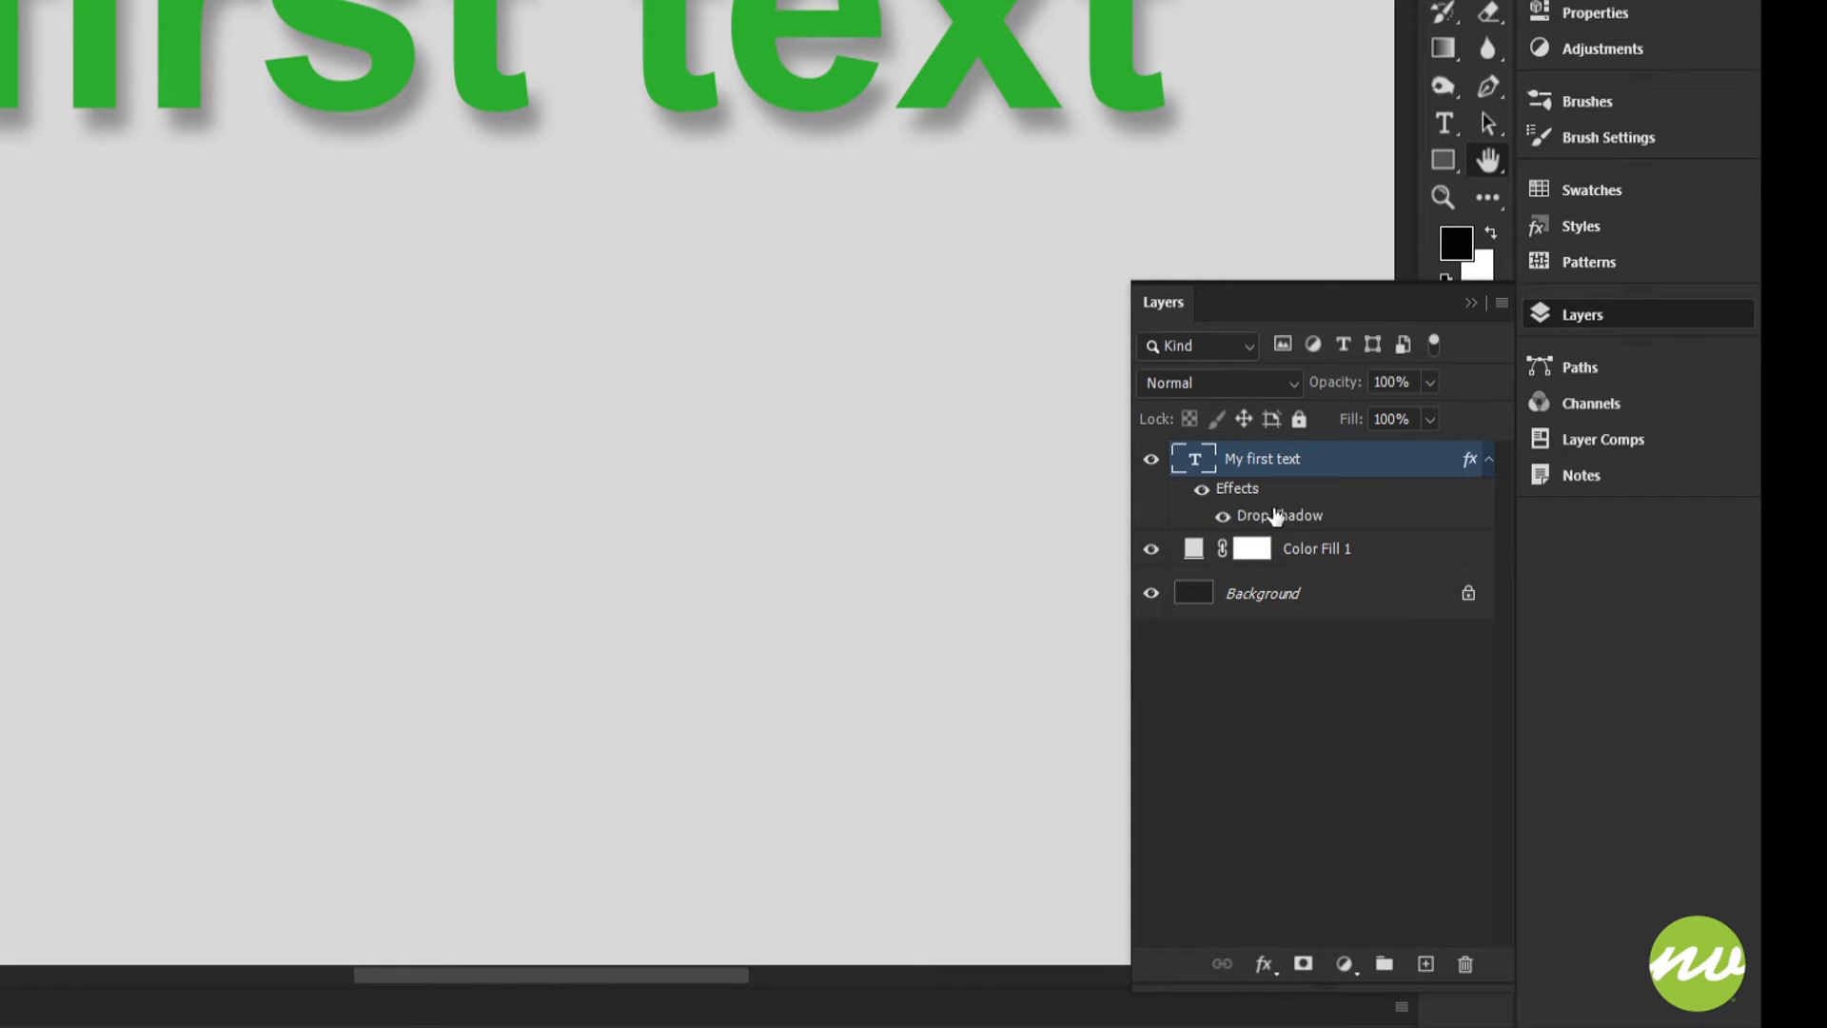
drag(1264, 490, 1466, 964)
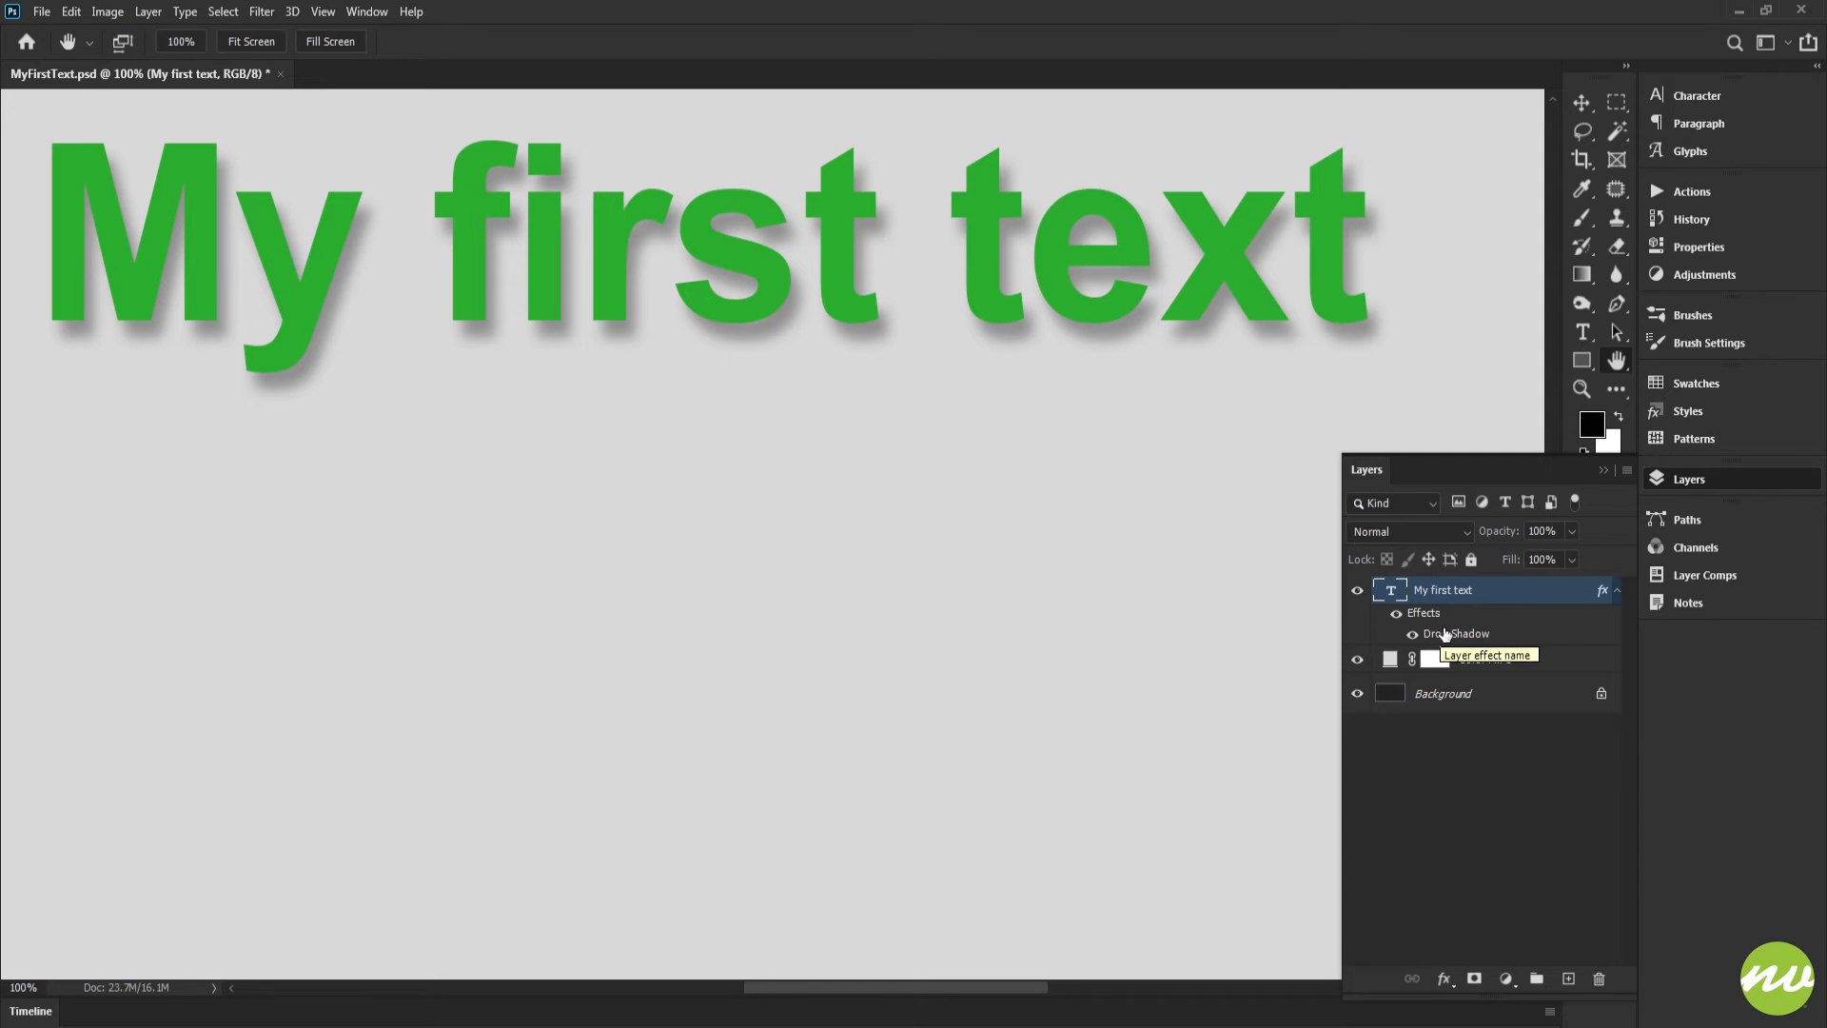
Step: Save the text's drop shadow settings as a new style named 'My First Style'
double_click(1445, 634)
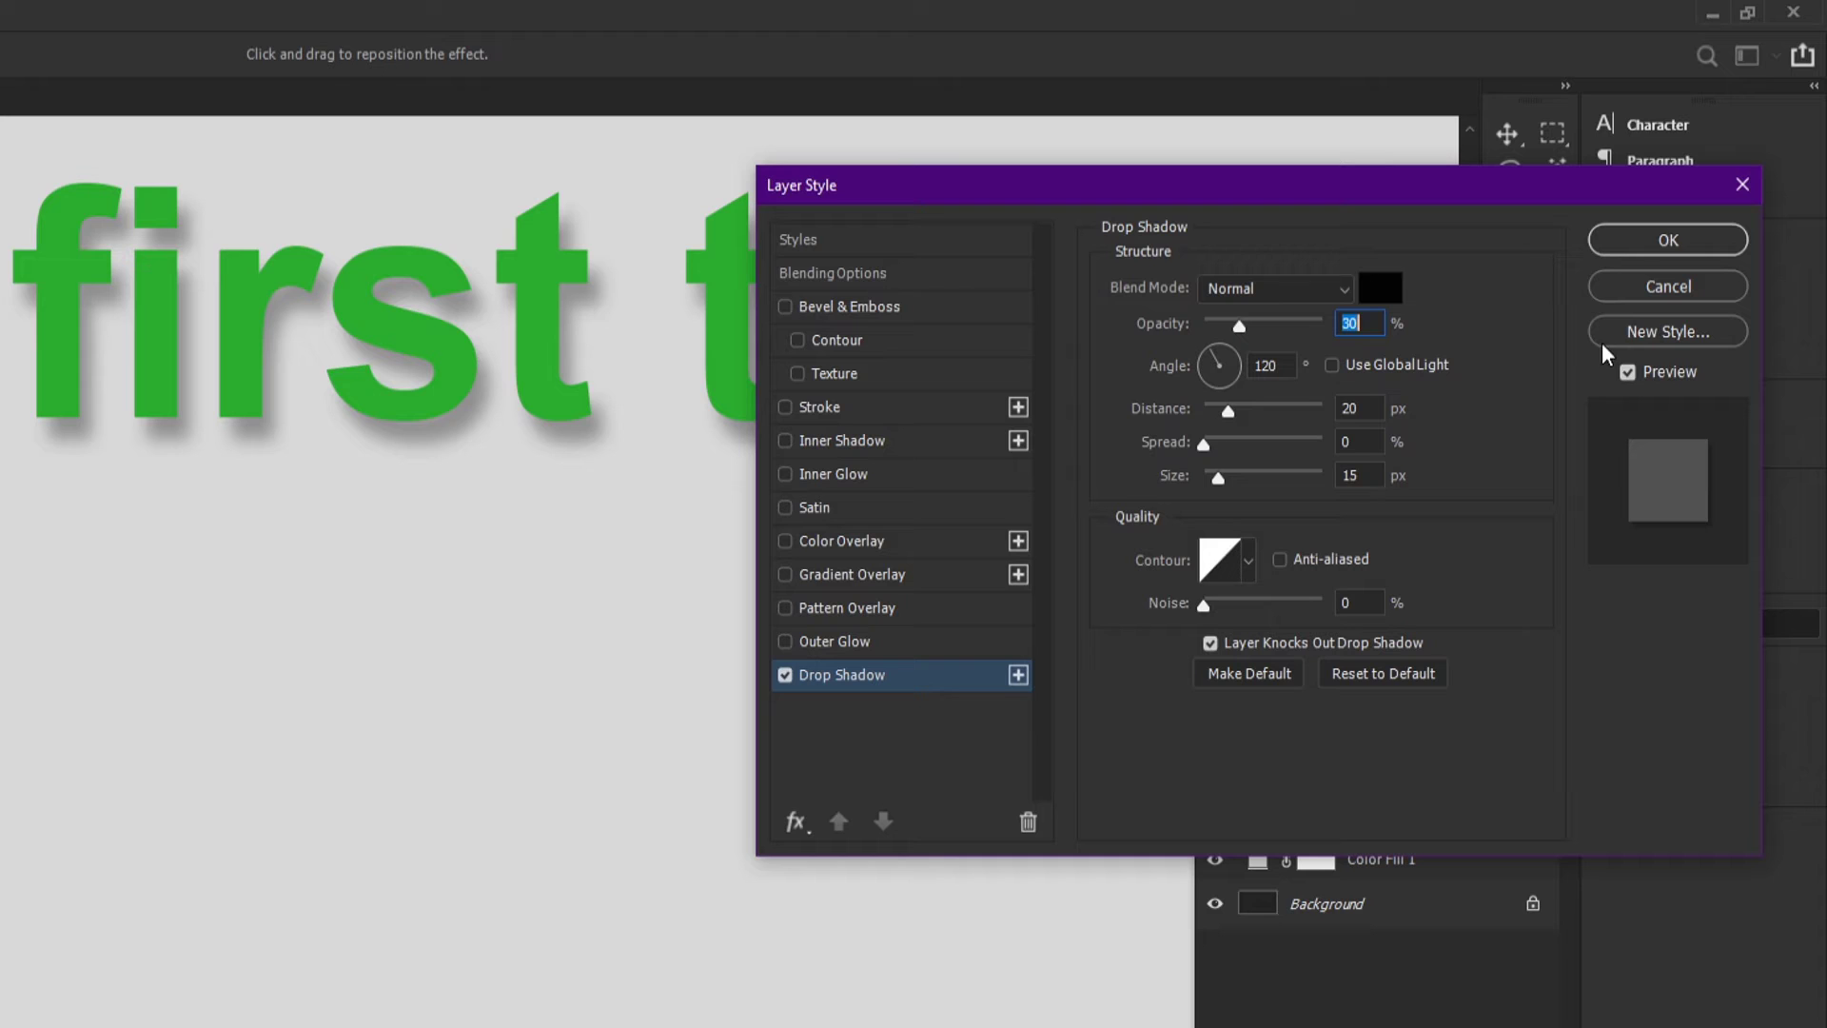
click(1656, 332)
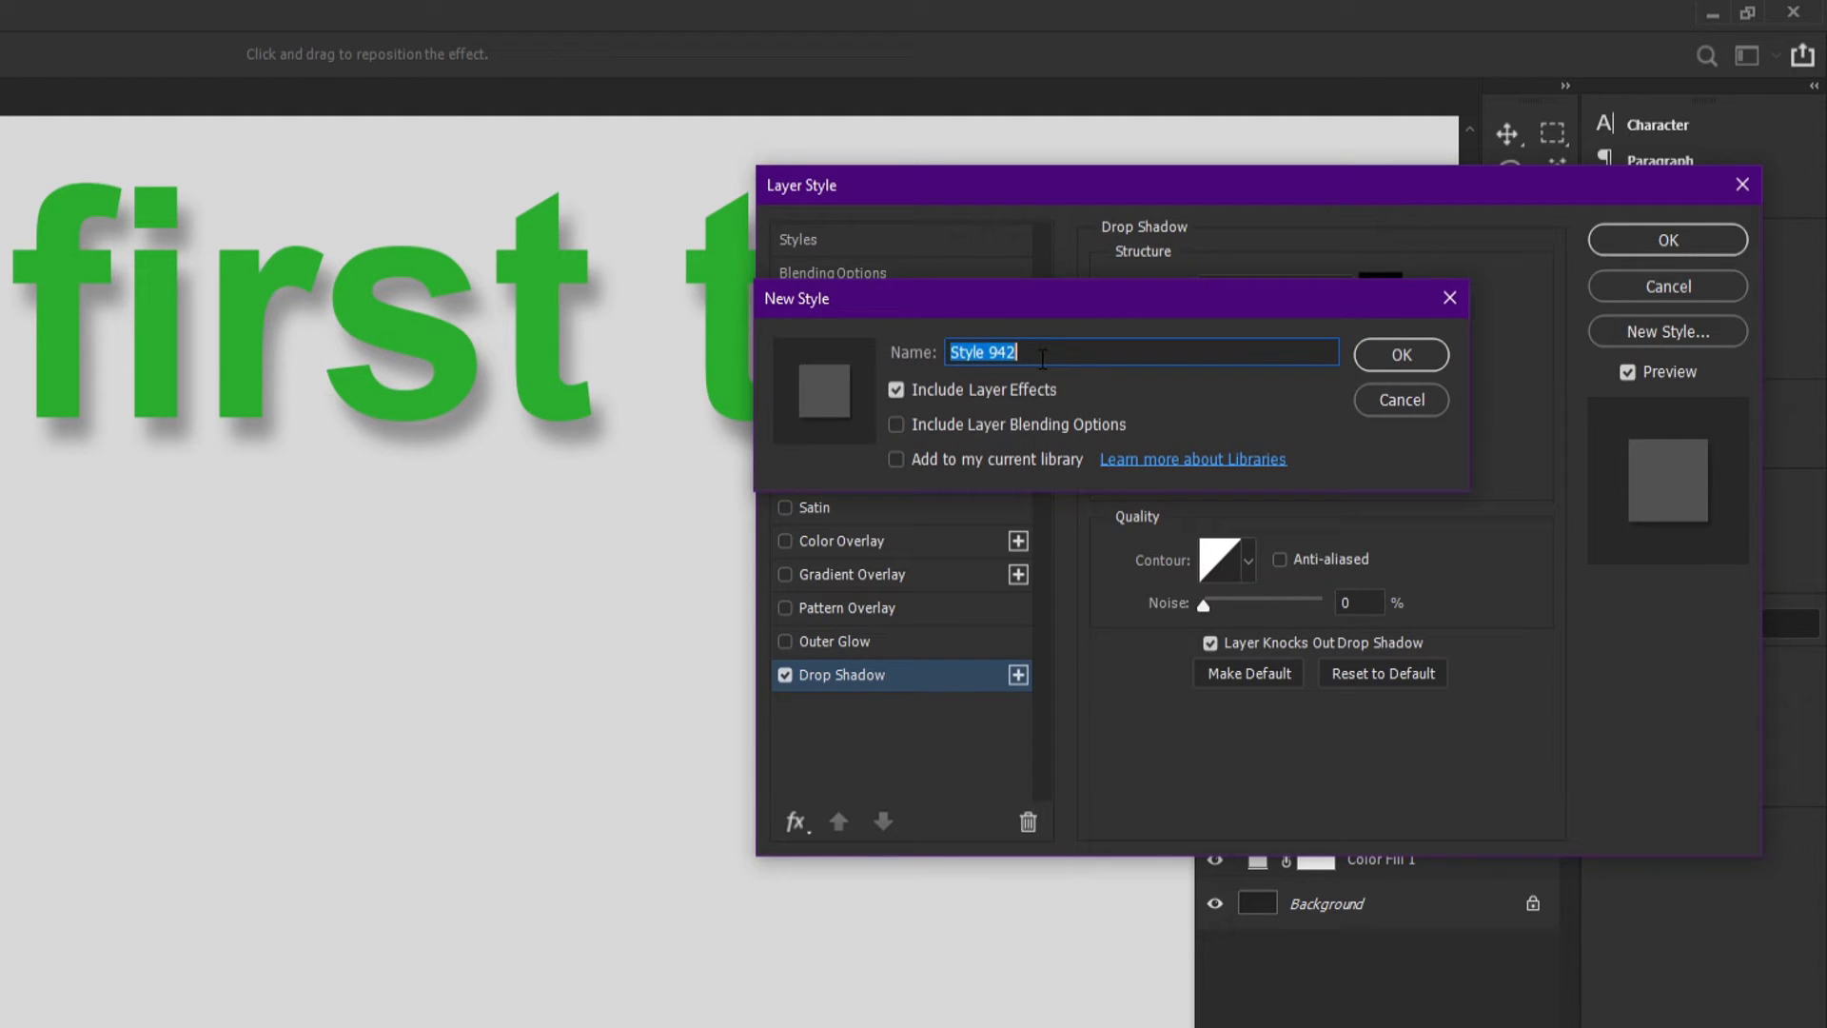
text(My First)
click(1401, 354)
Step: Close Layer Style and drag the text layer's Effects to the trash
click(1669, 240)
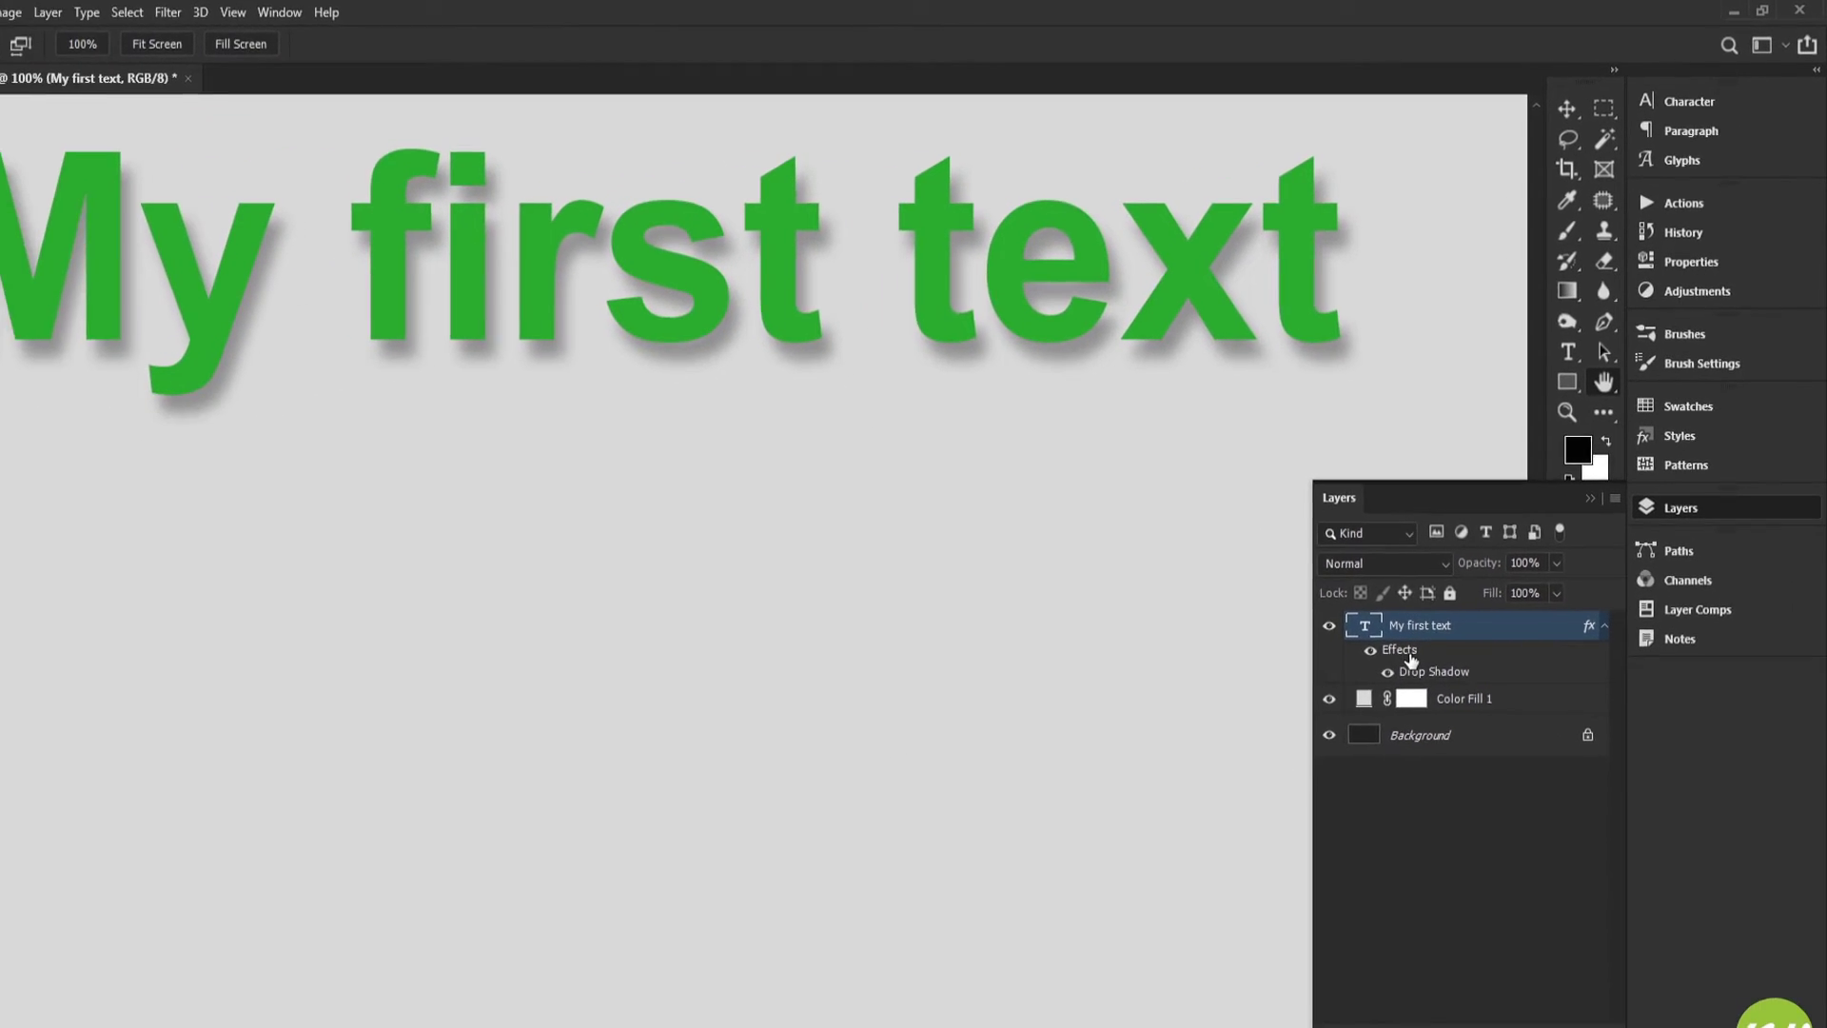
drag(1412, 657, 1599, 979)
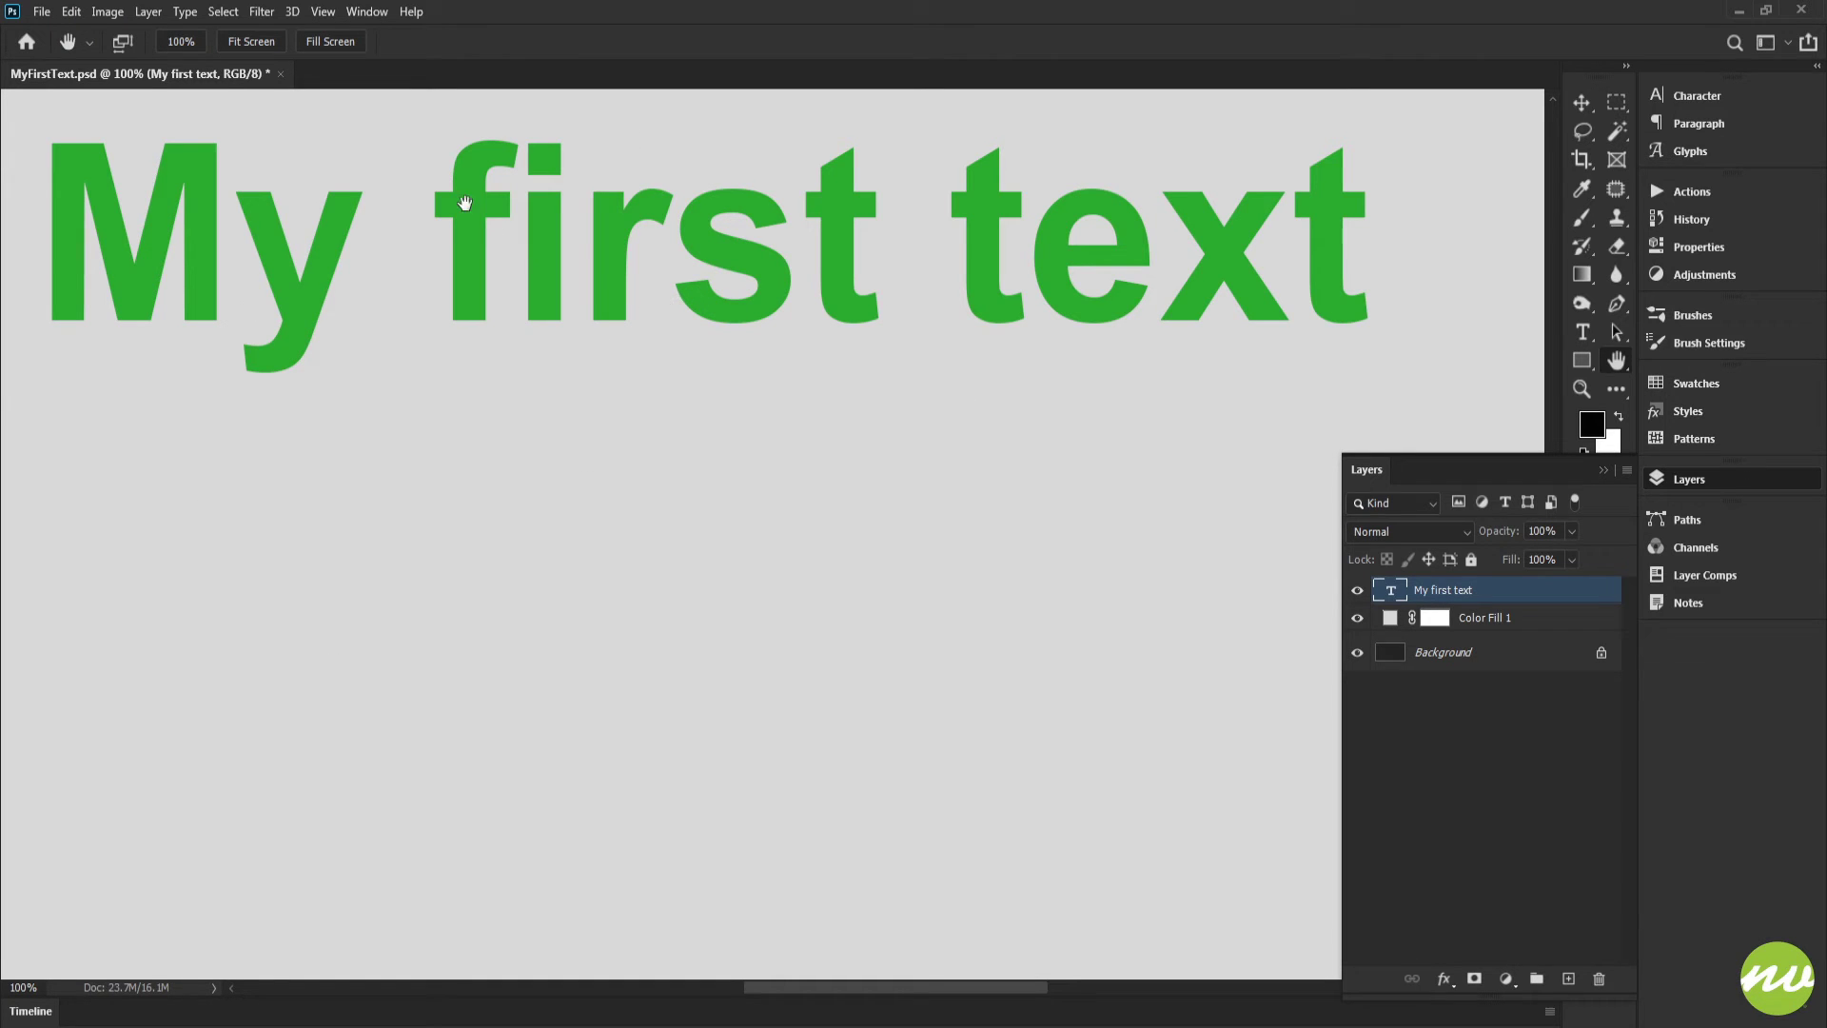
Step: Show the Styles panel and apply the saved 'My First Style' to the text layer
click(370, 11)
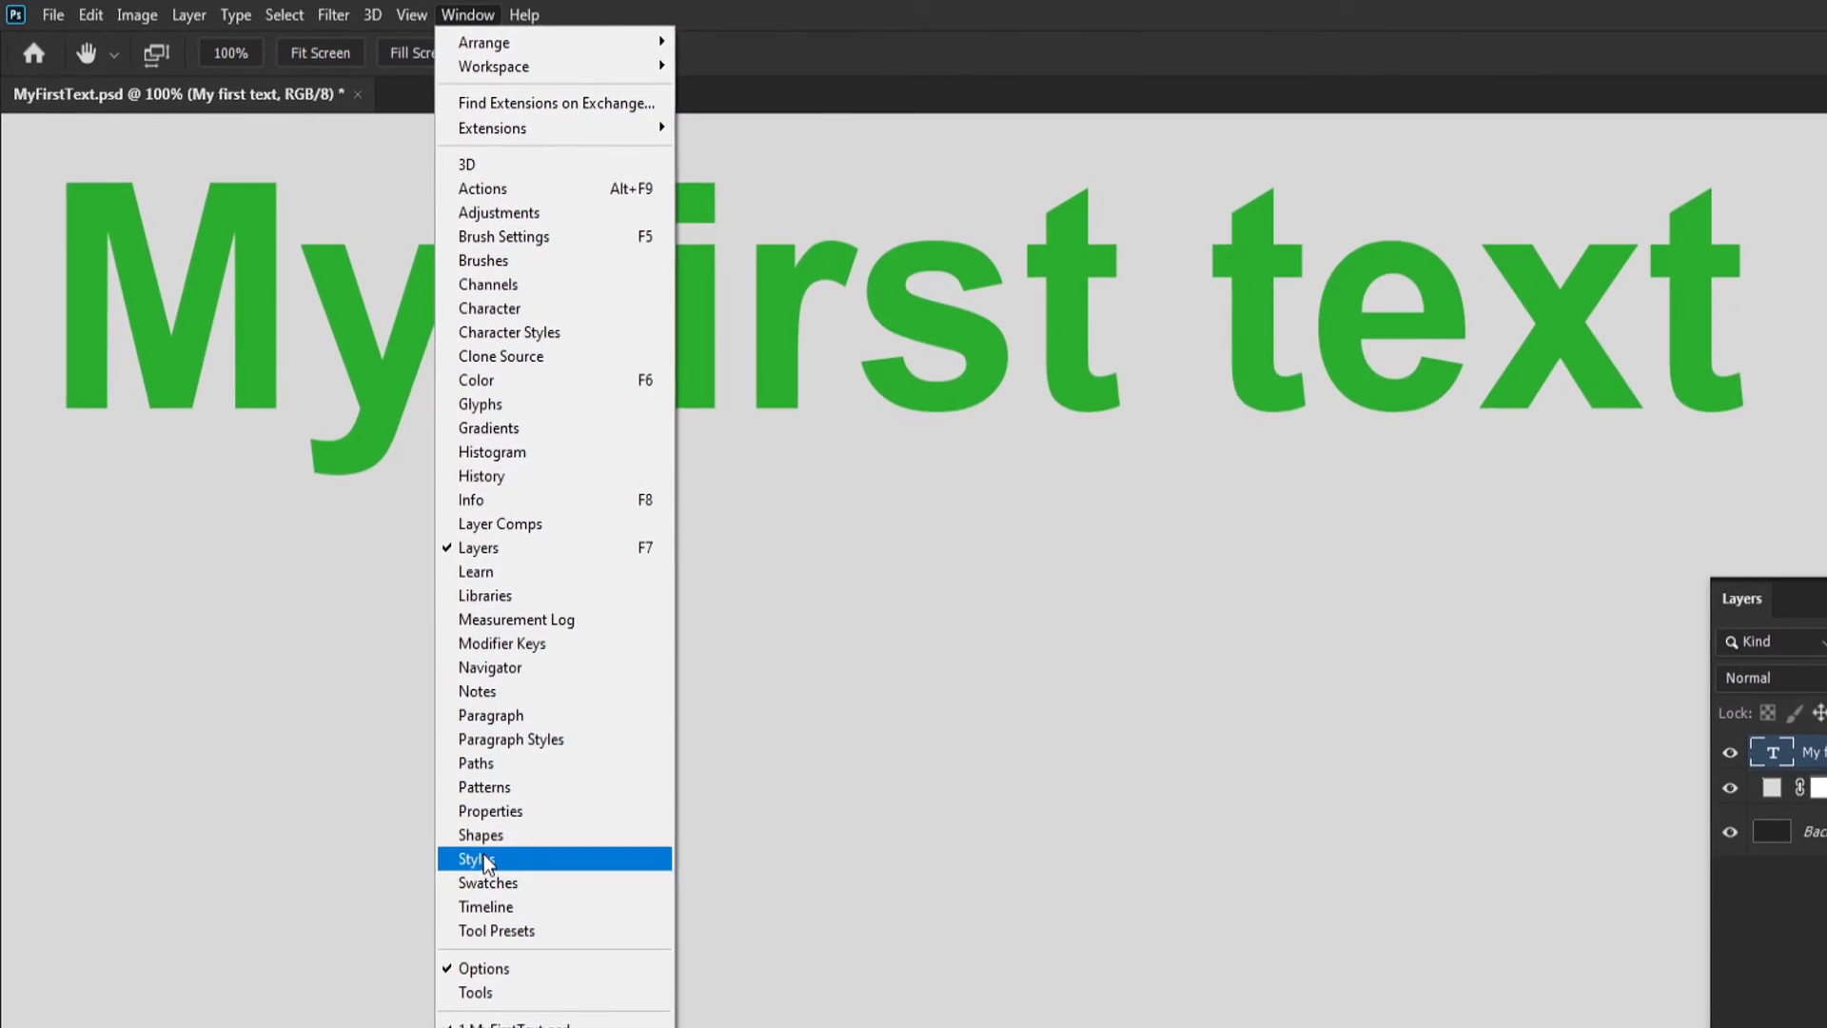
click(581, 876)
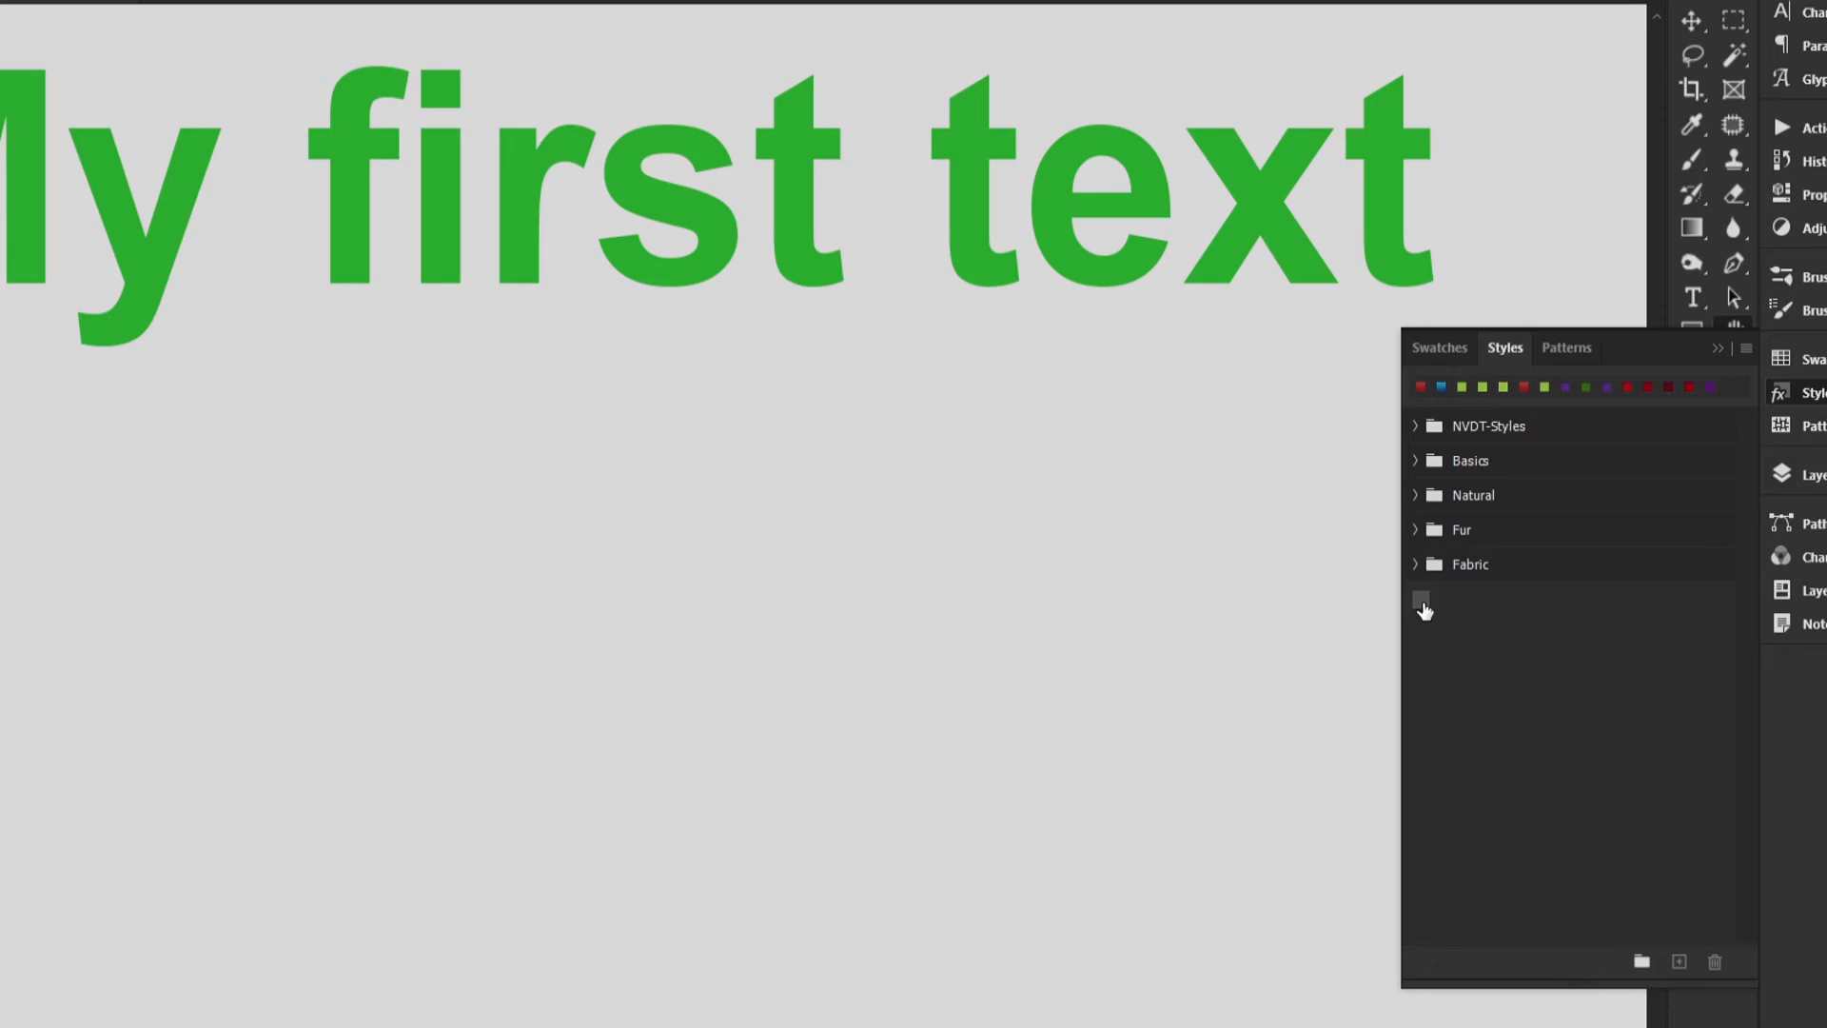
click(1445, 609)
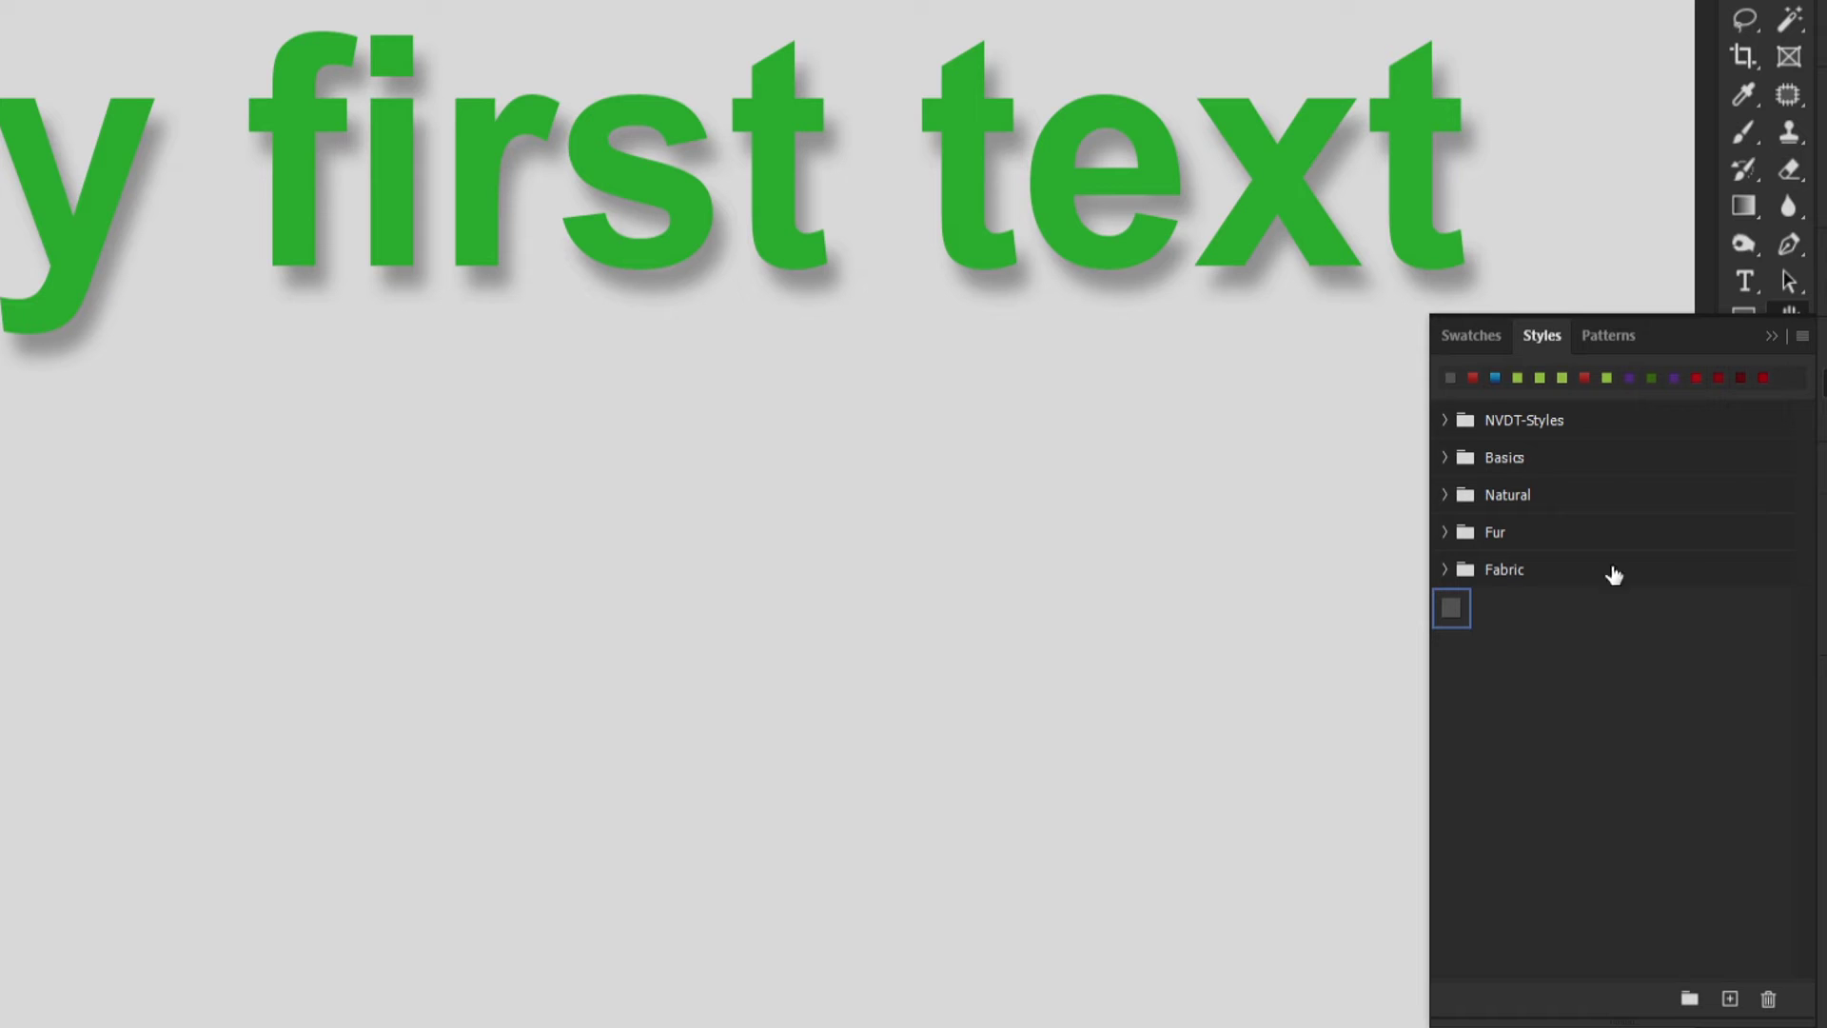
right_click(1452, 612)
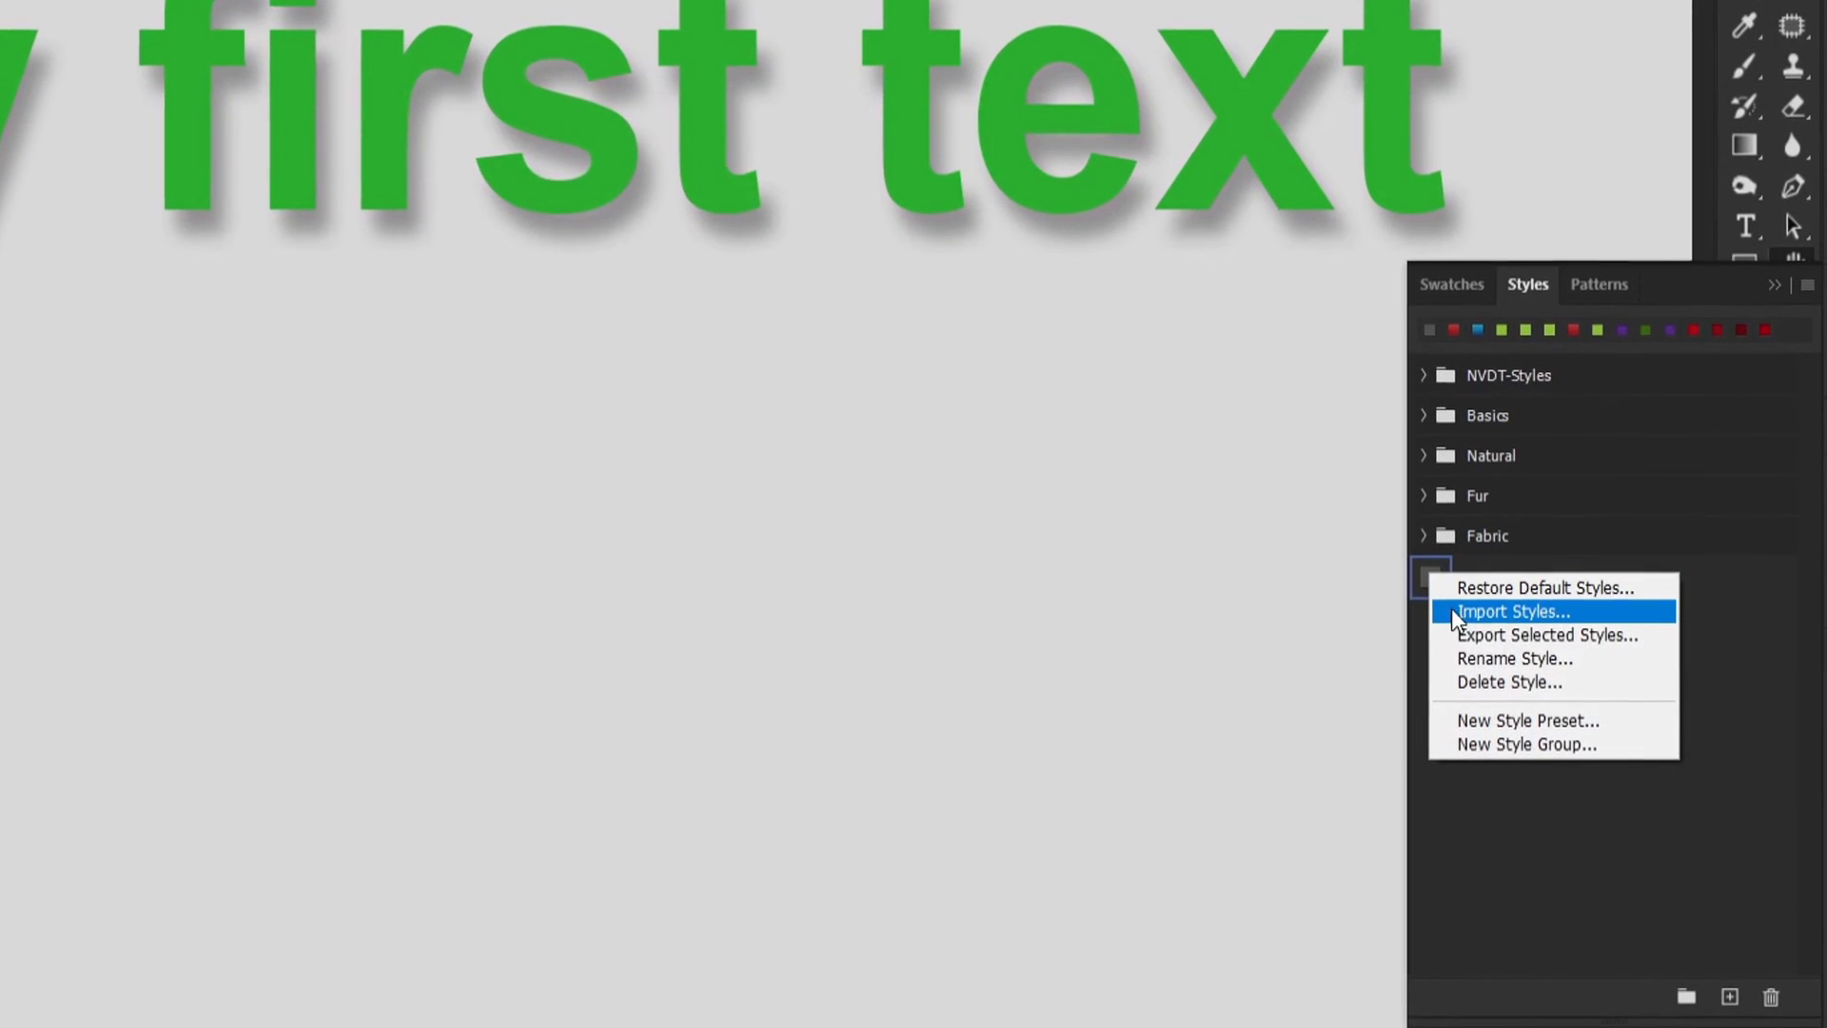
click(1625, 640)
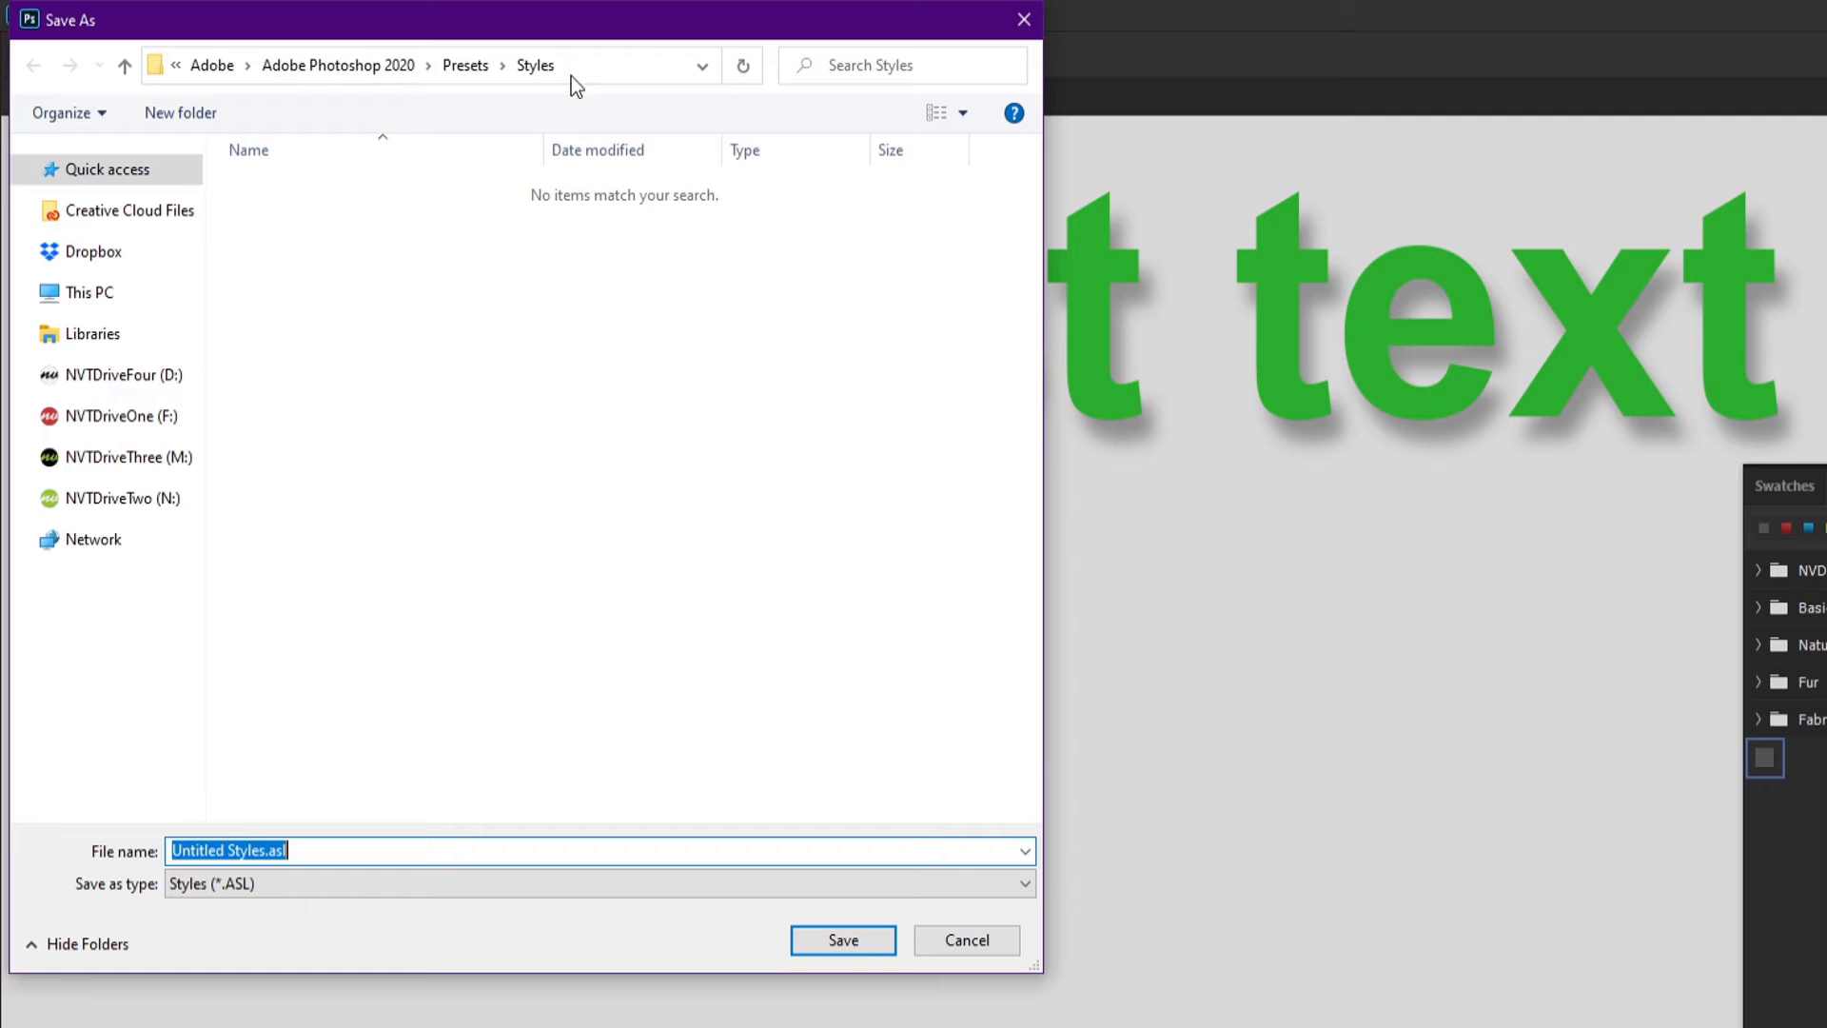
click(262, 854)
drag(265, 851, 143, 861)
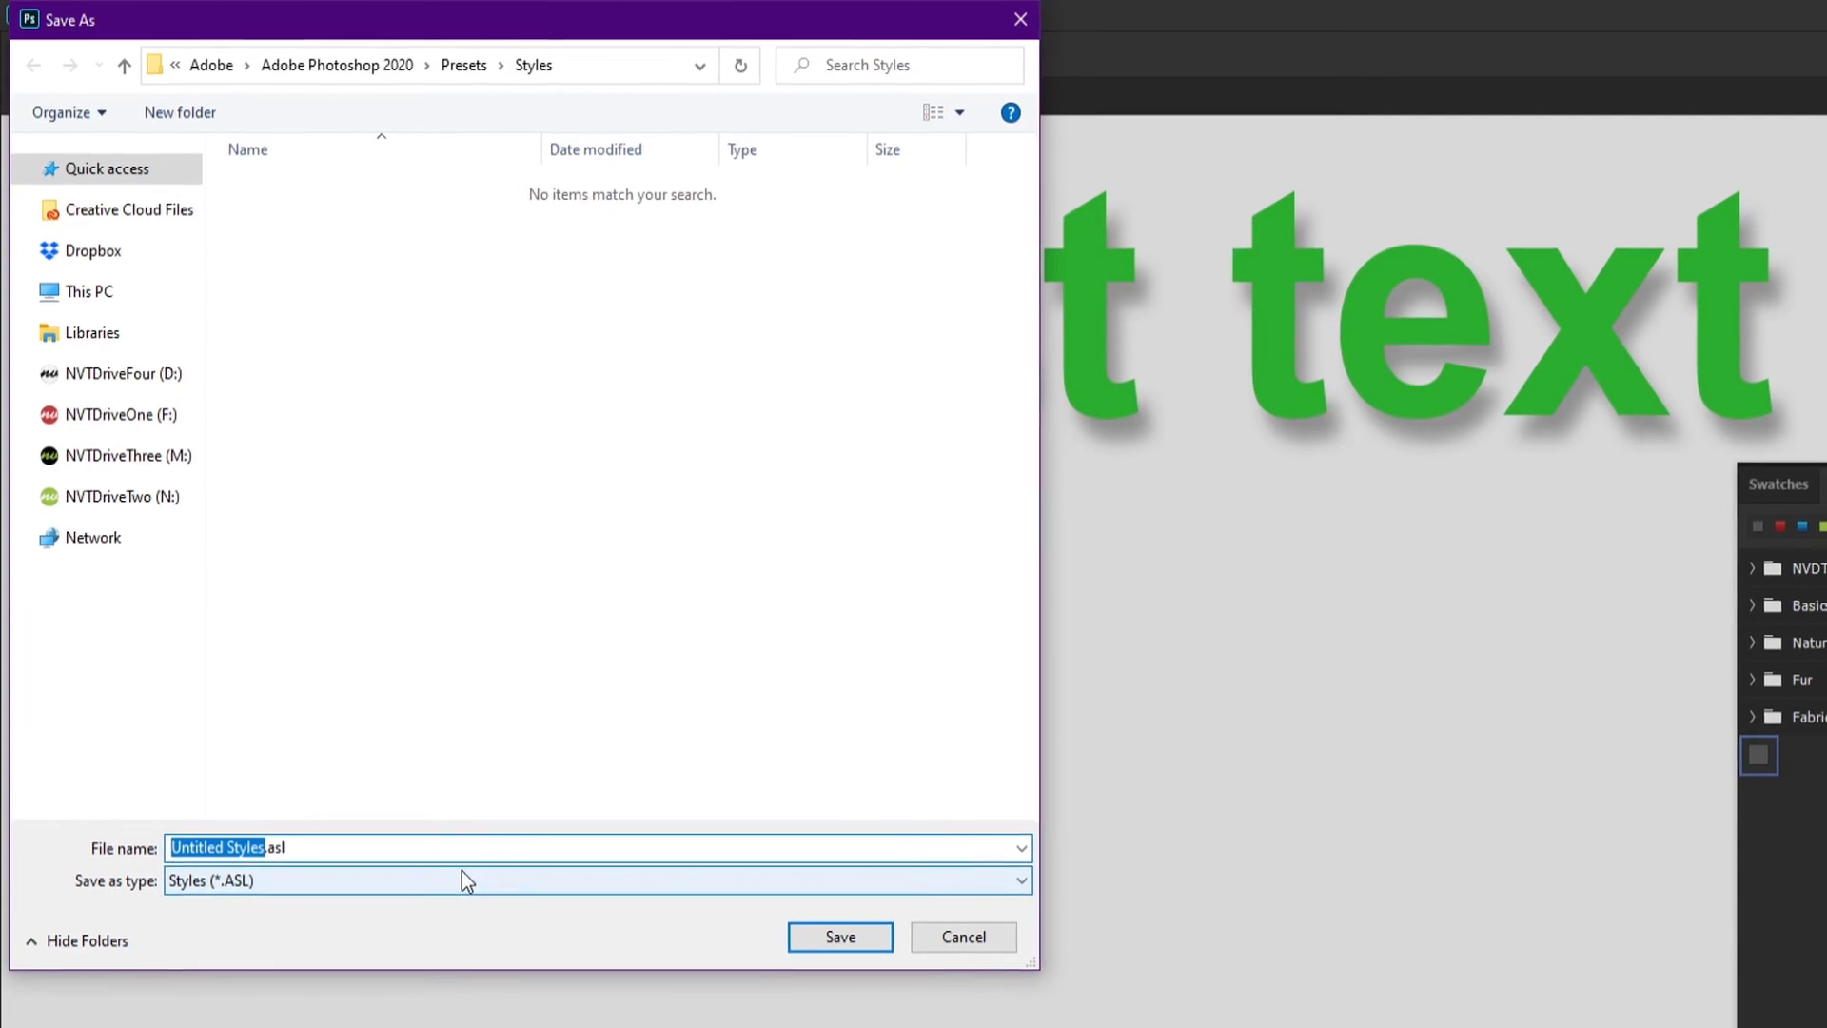
click(963, 936)
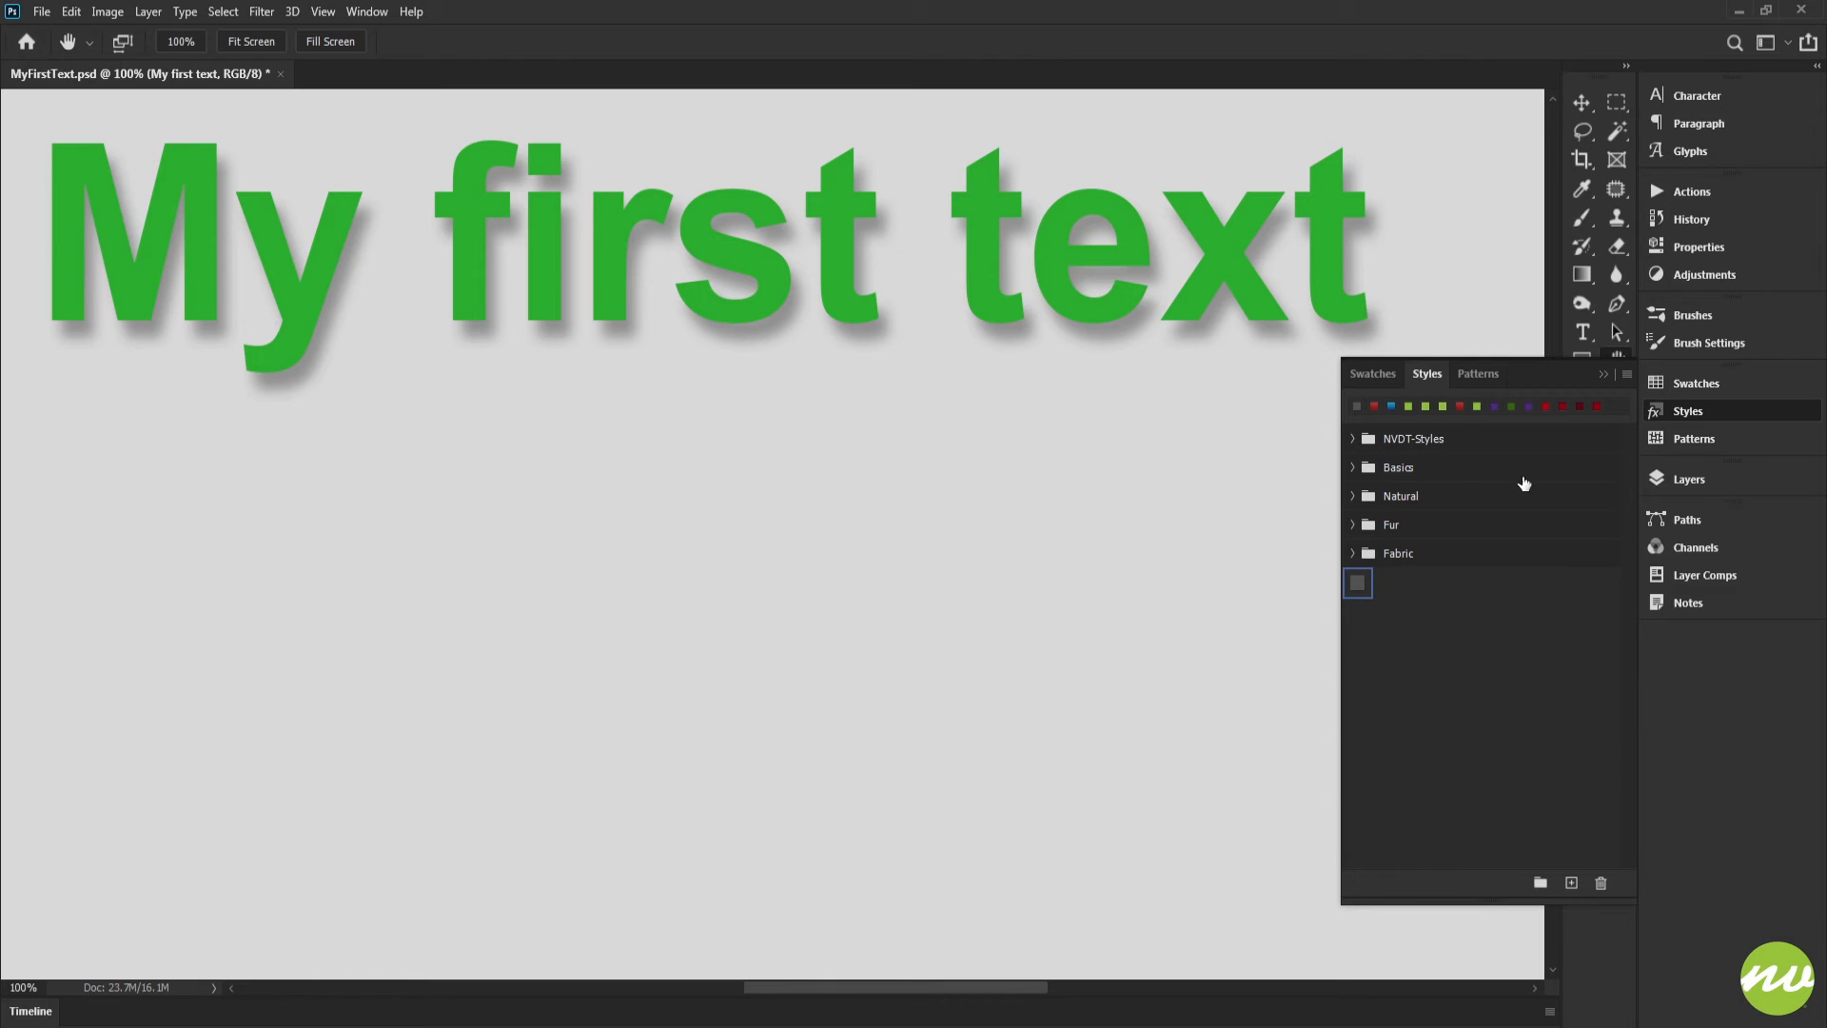
click(1627, 374)
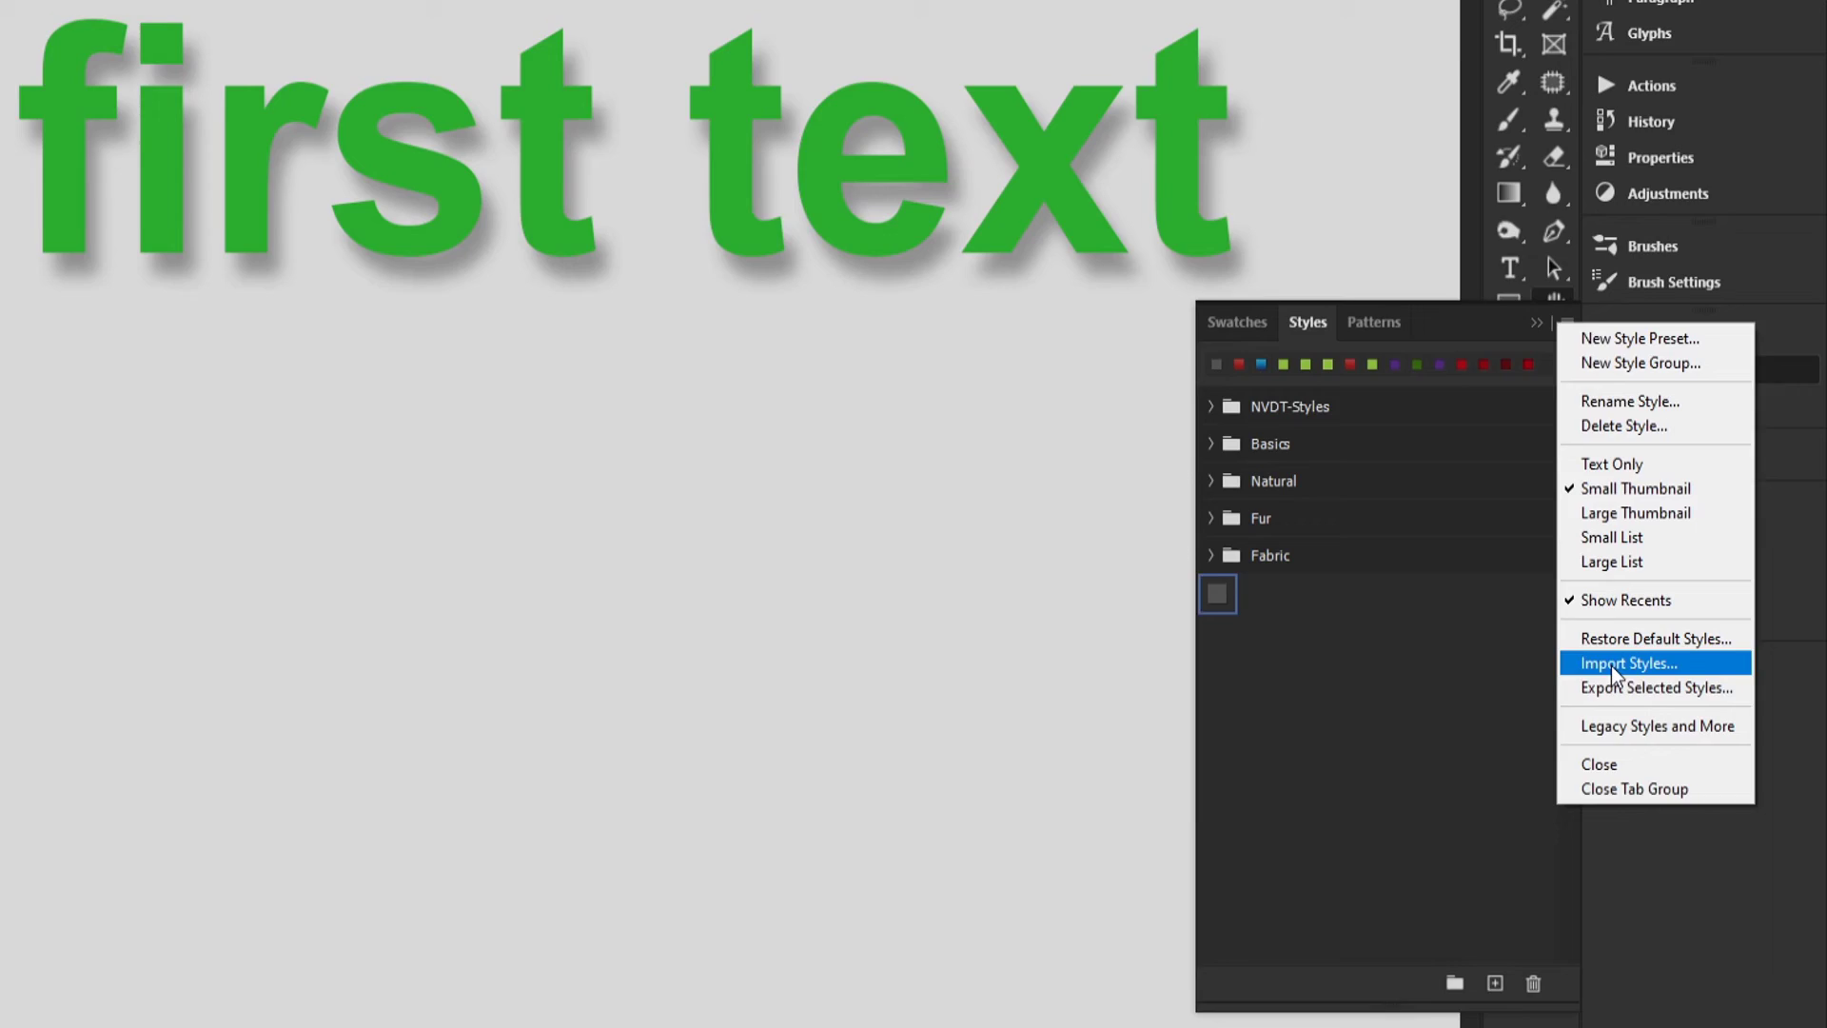
click(1612, 665)
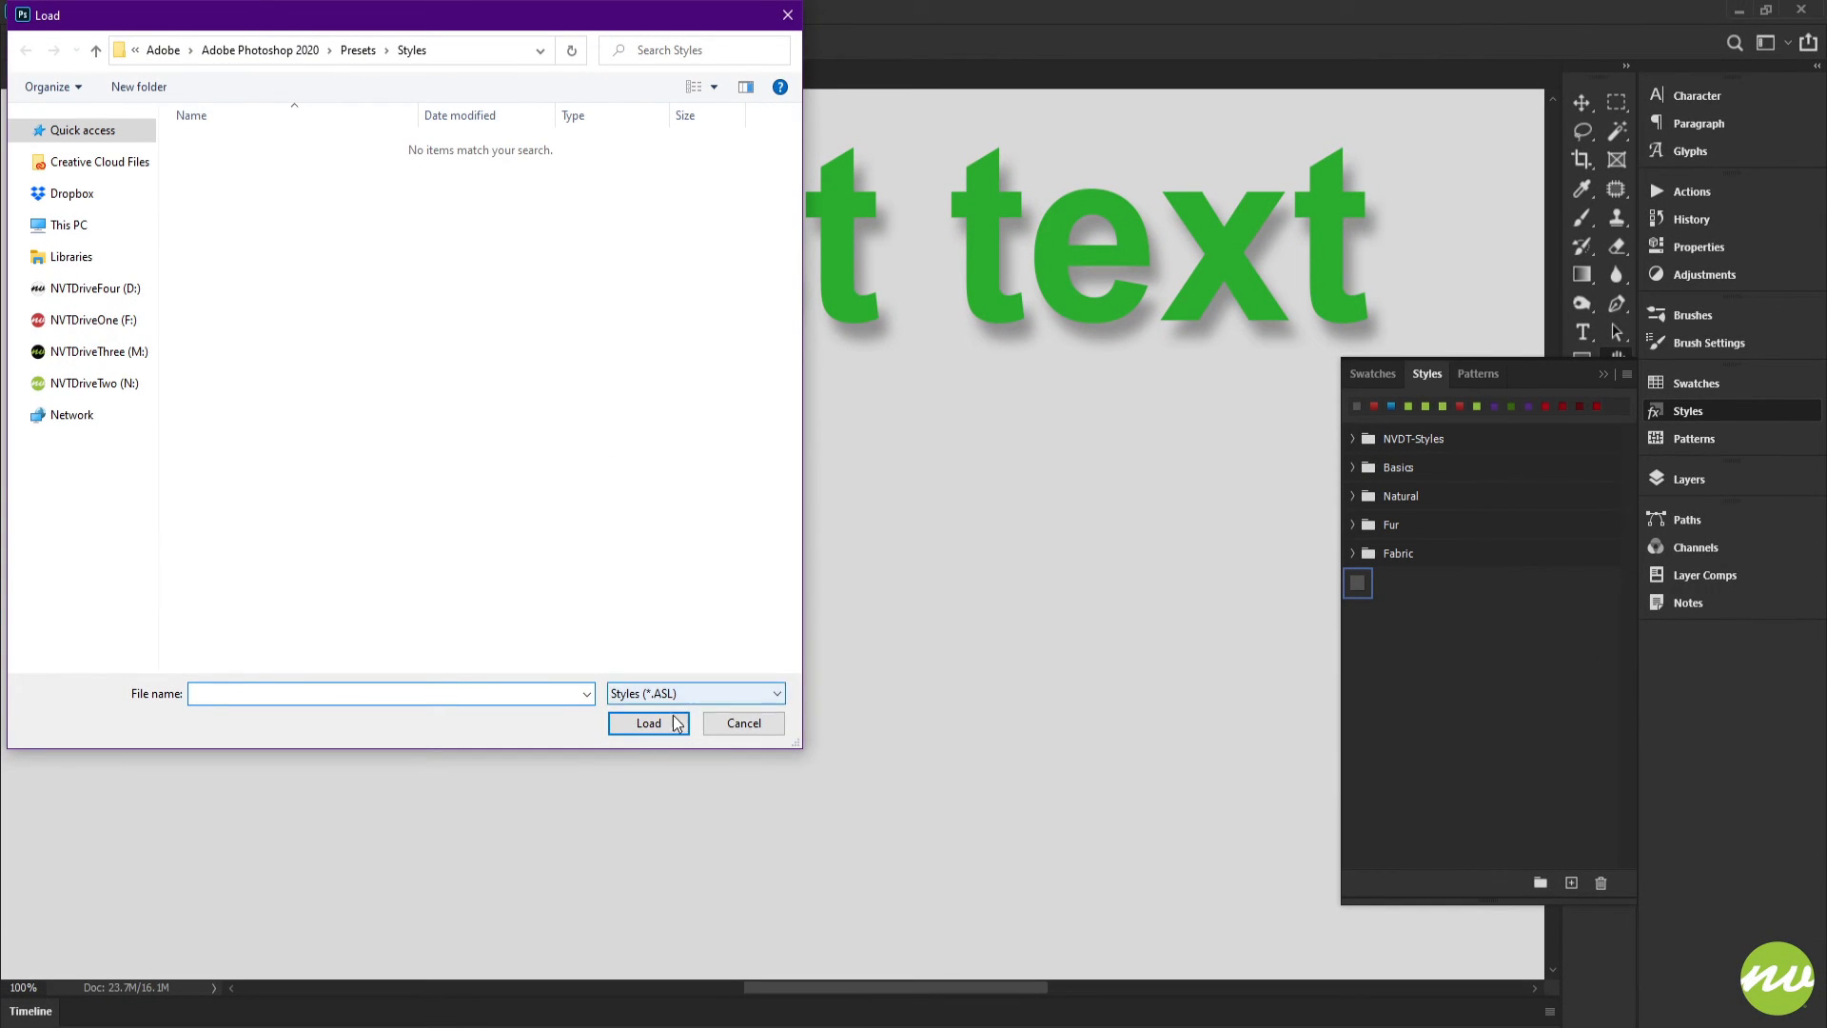
Step: Cancel the style import and dismiss the new style group and new style prompts
click(741, 722)
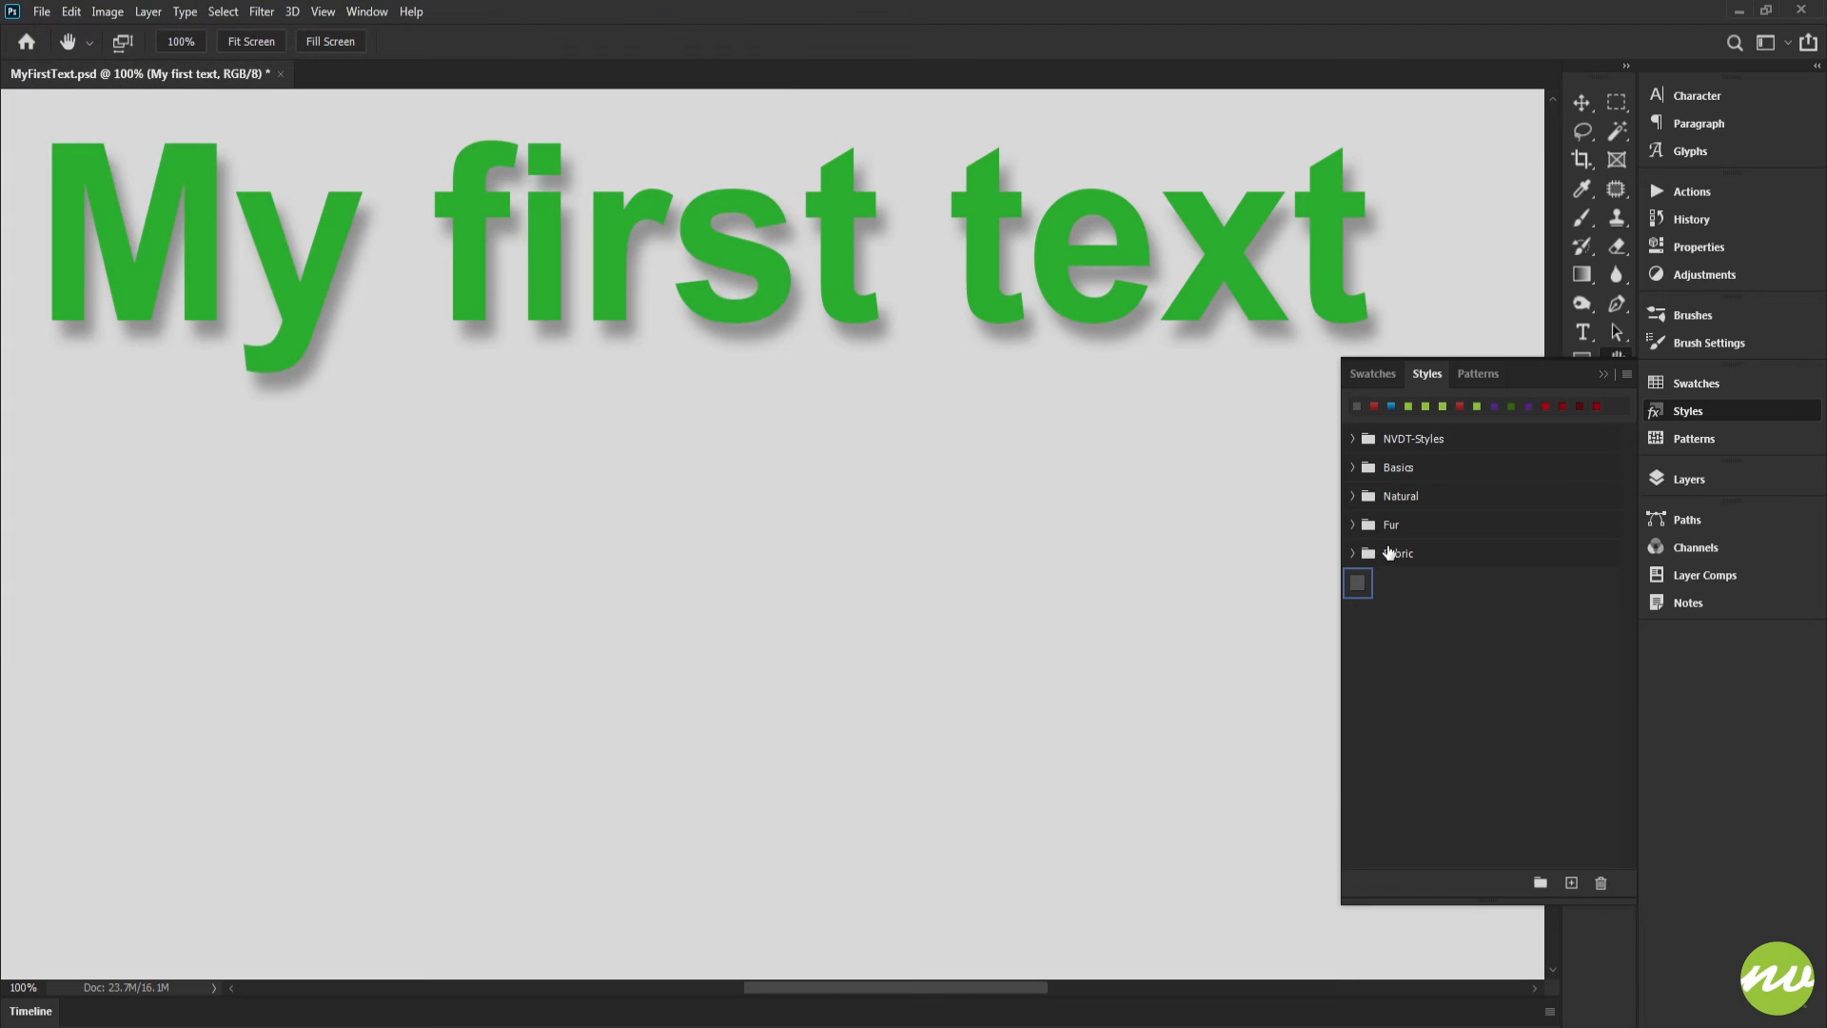
right_click(1359, 588)
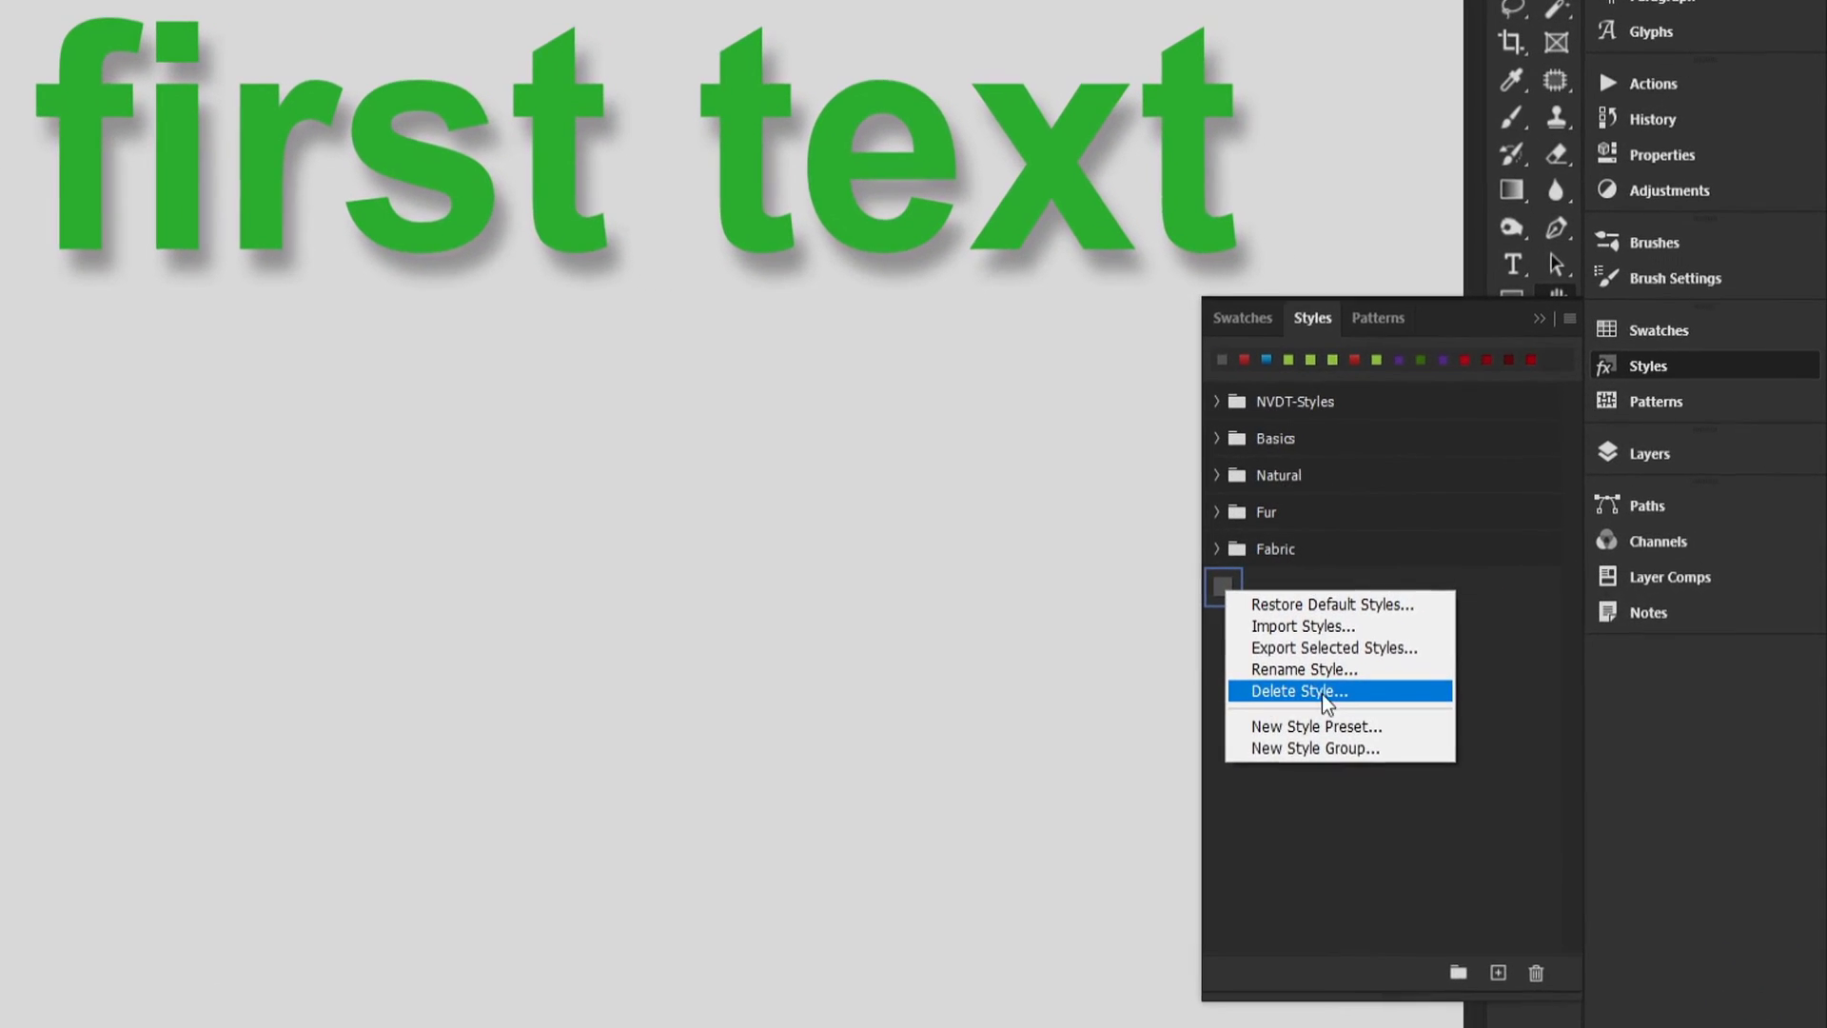
click(1297, 747)
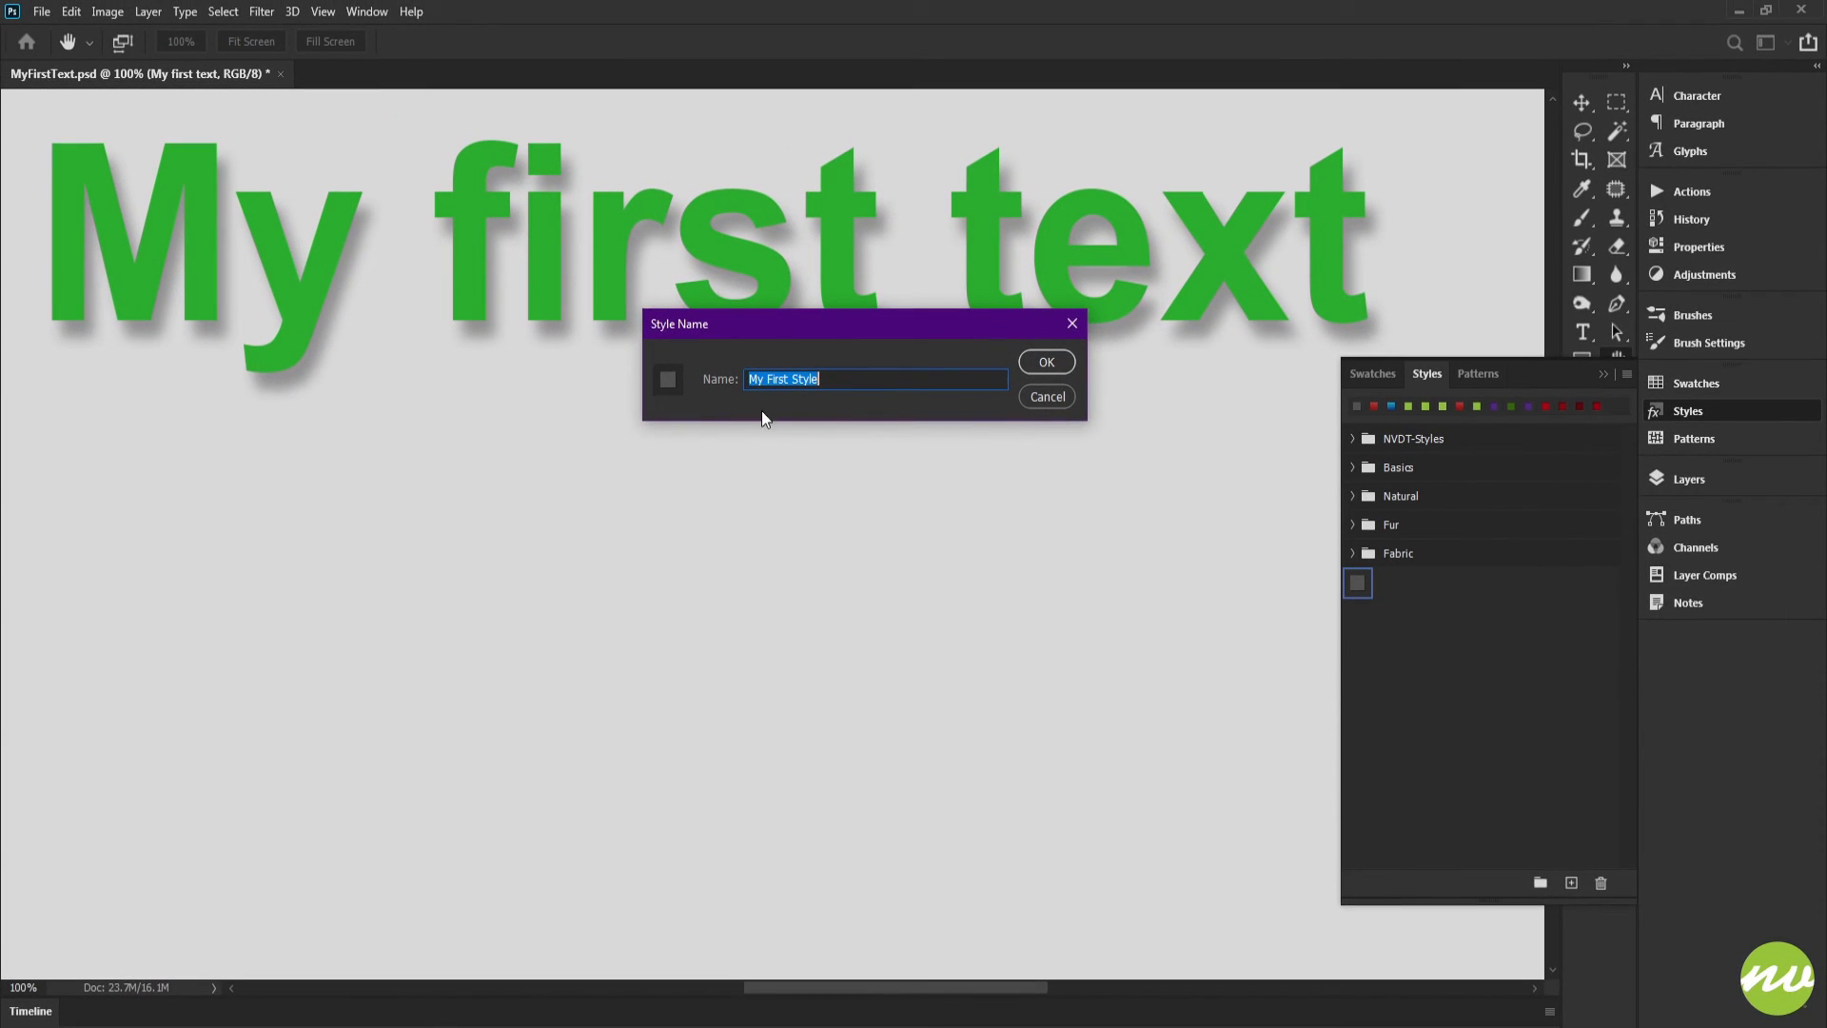
key(Return)
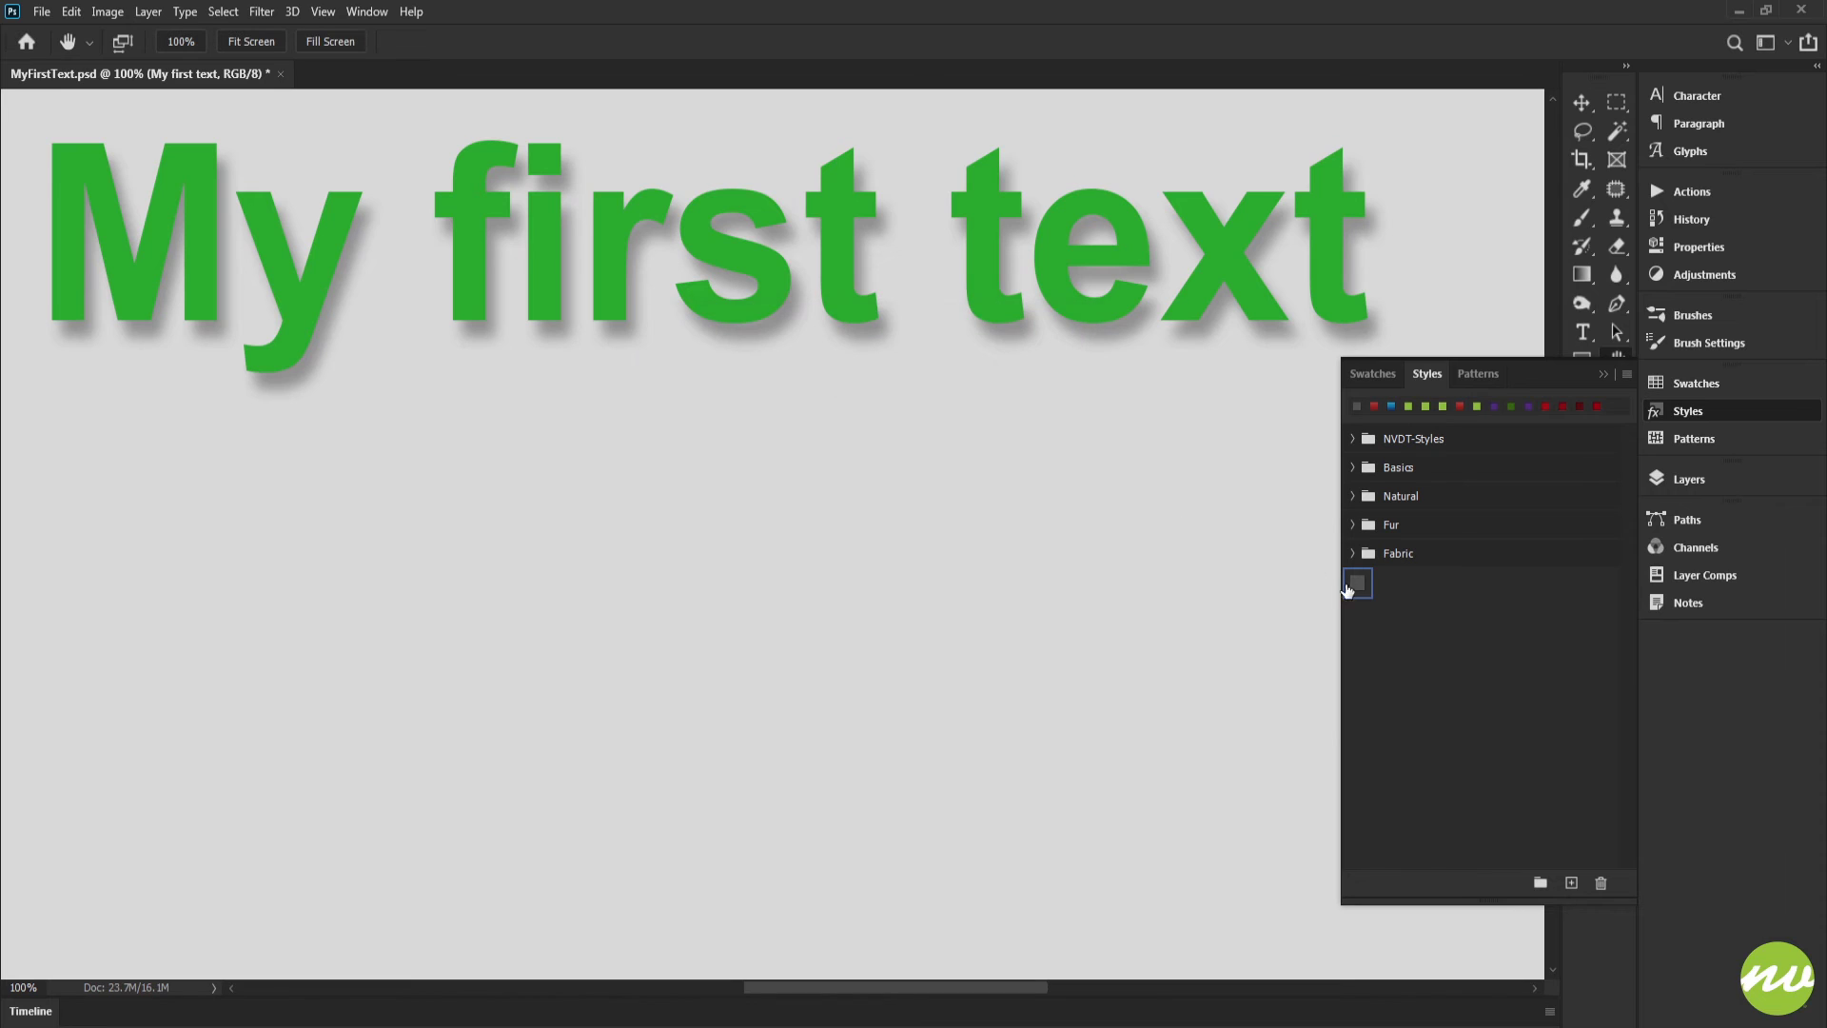
right_click(1364, 588)
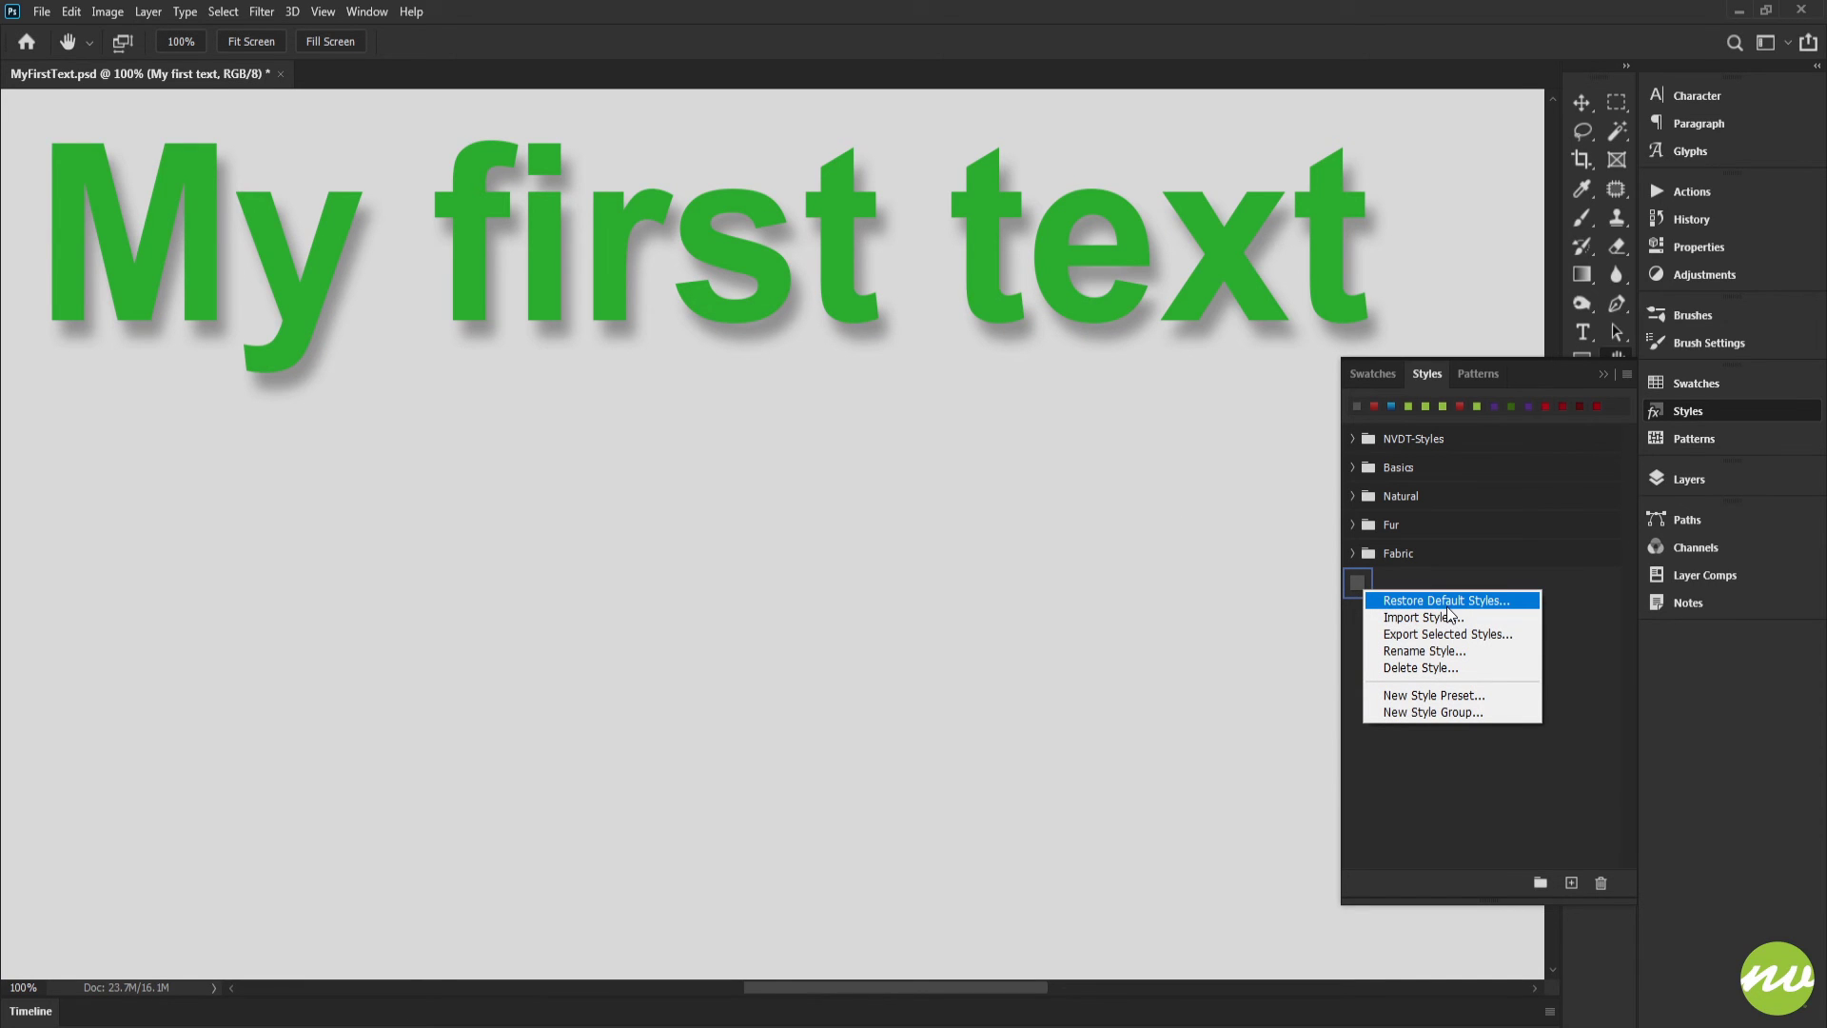
click(1428, 696)
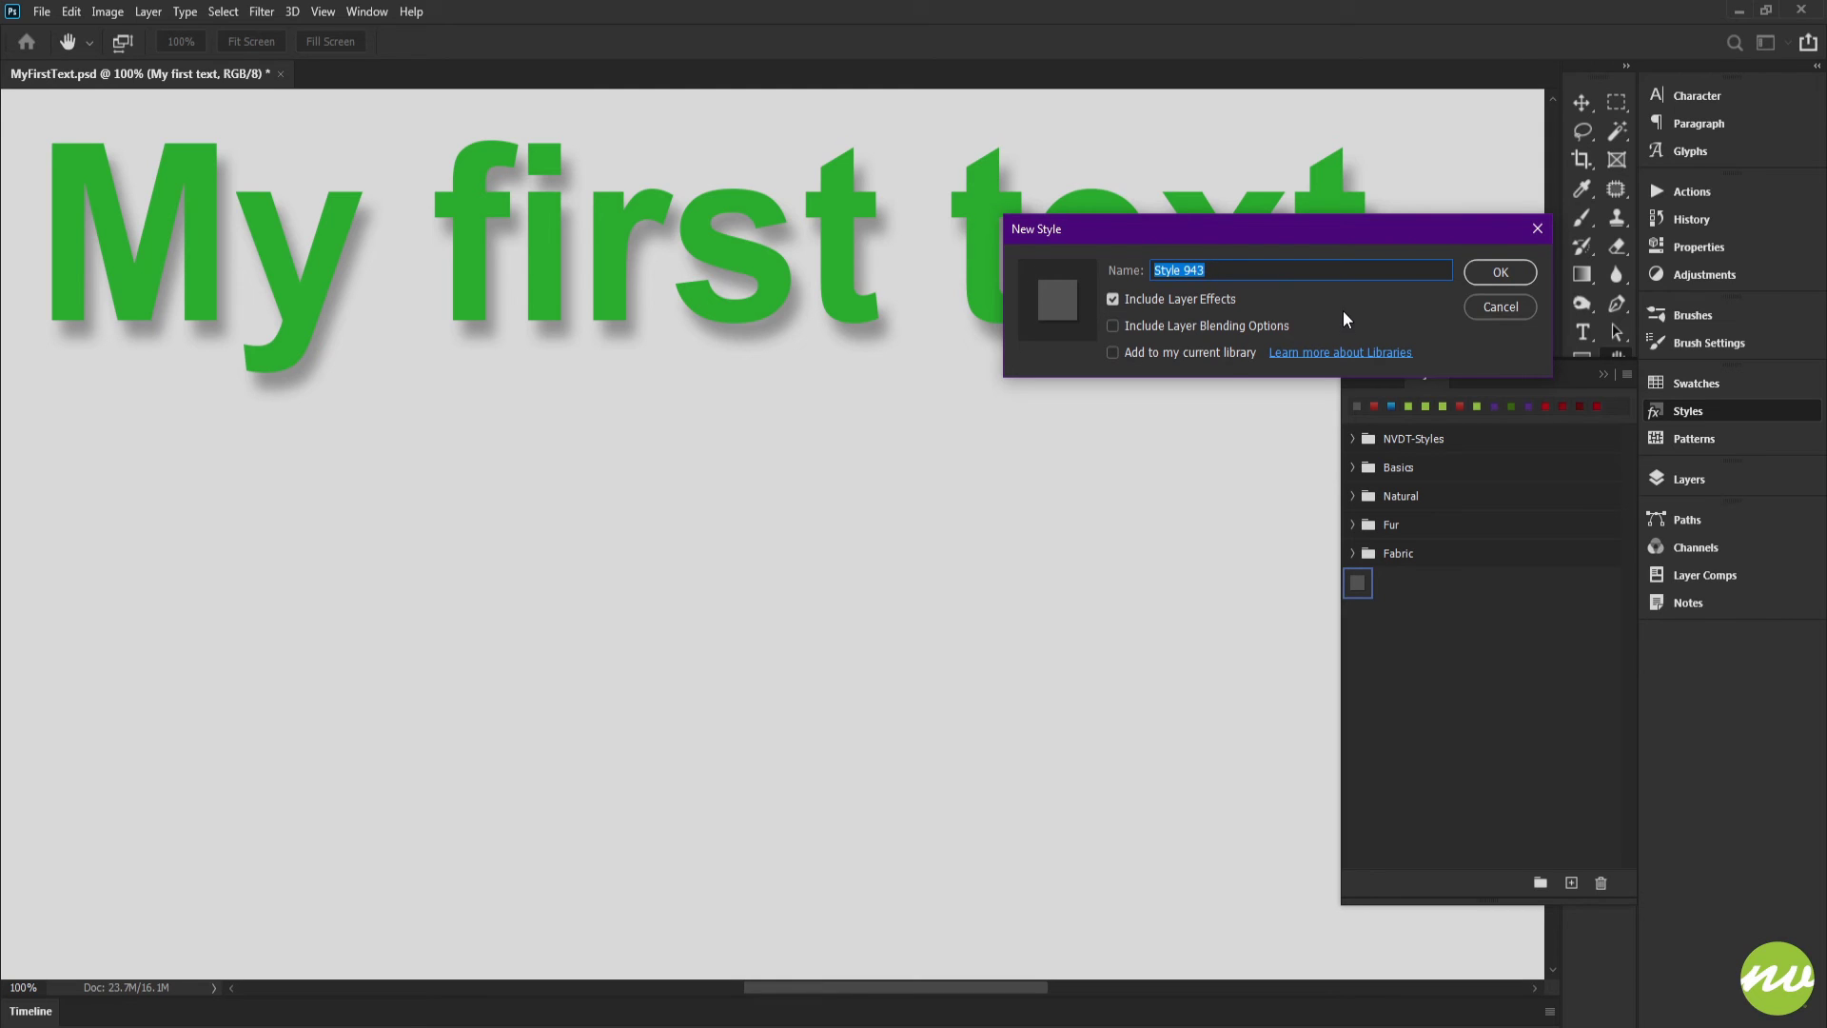
key(Return)
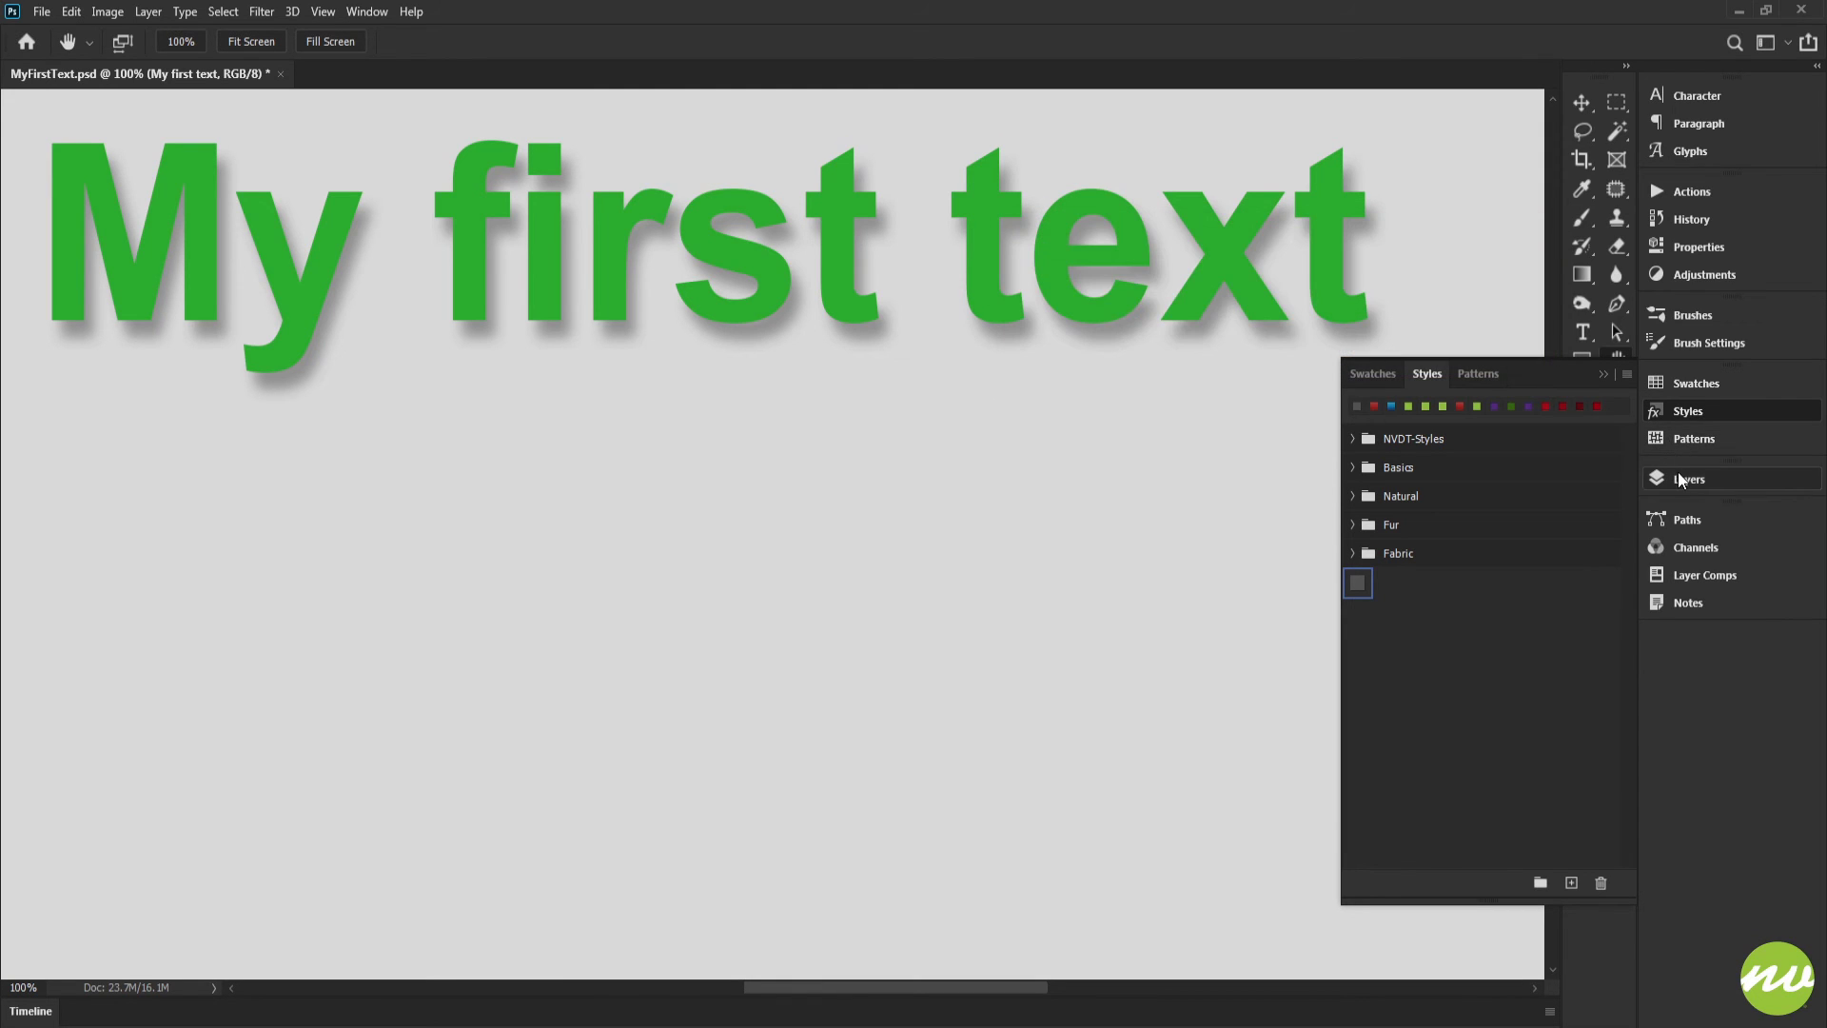
Step: Return to the Layers panel, collapse the text layer's effects and fit the document
click(1677, 468)
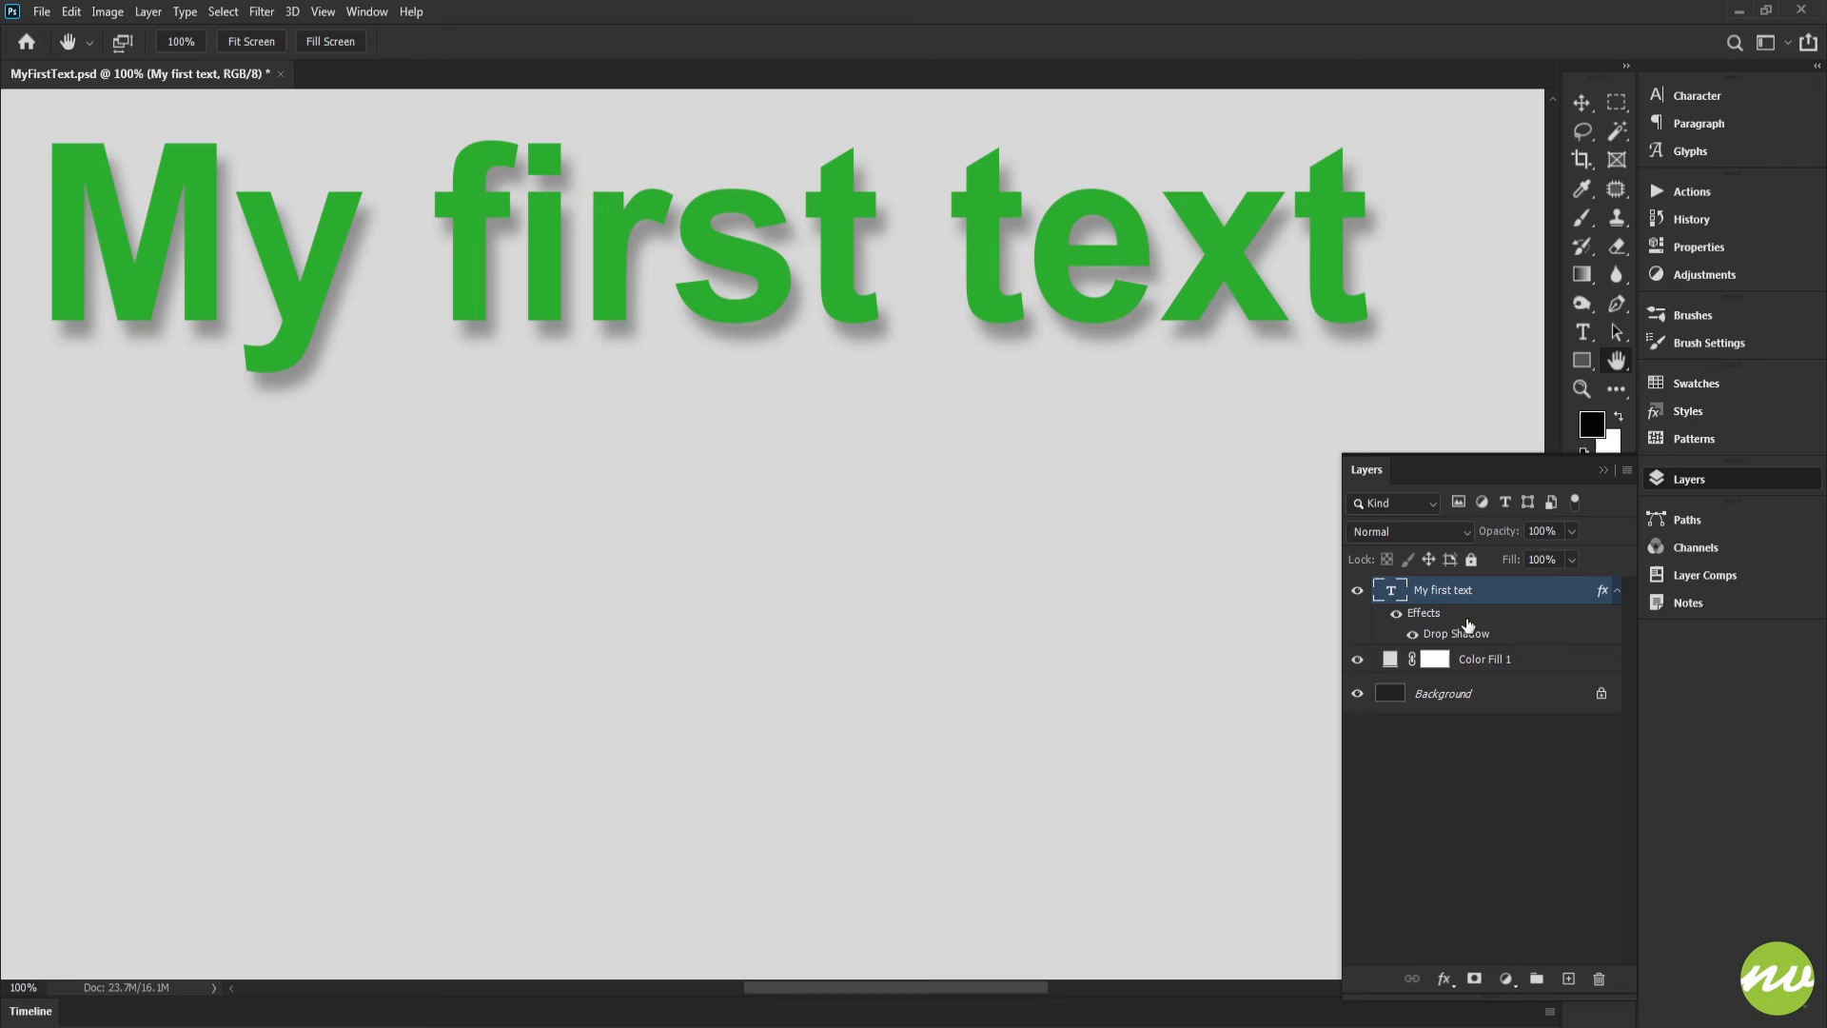
click(1616, 591)
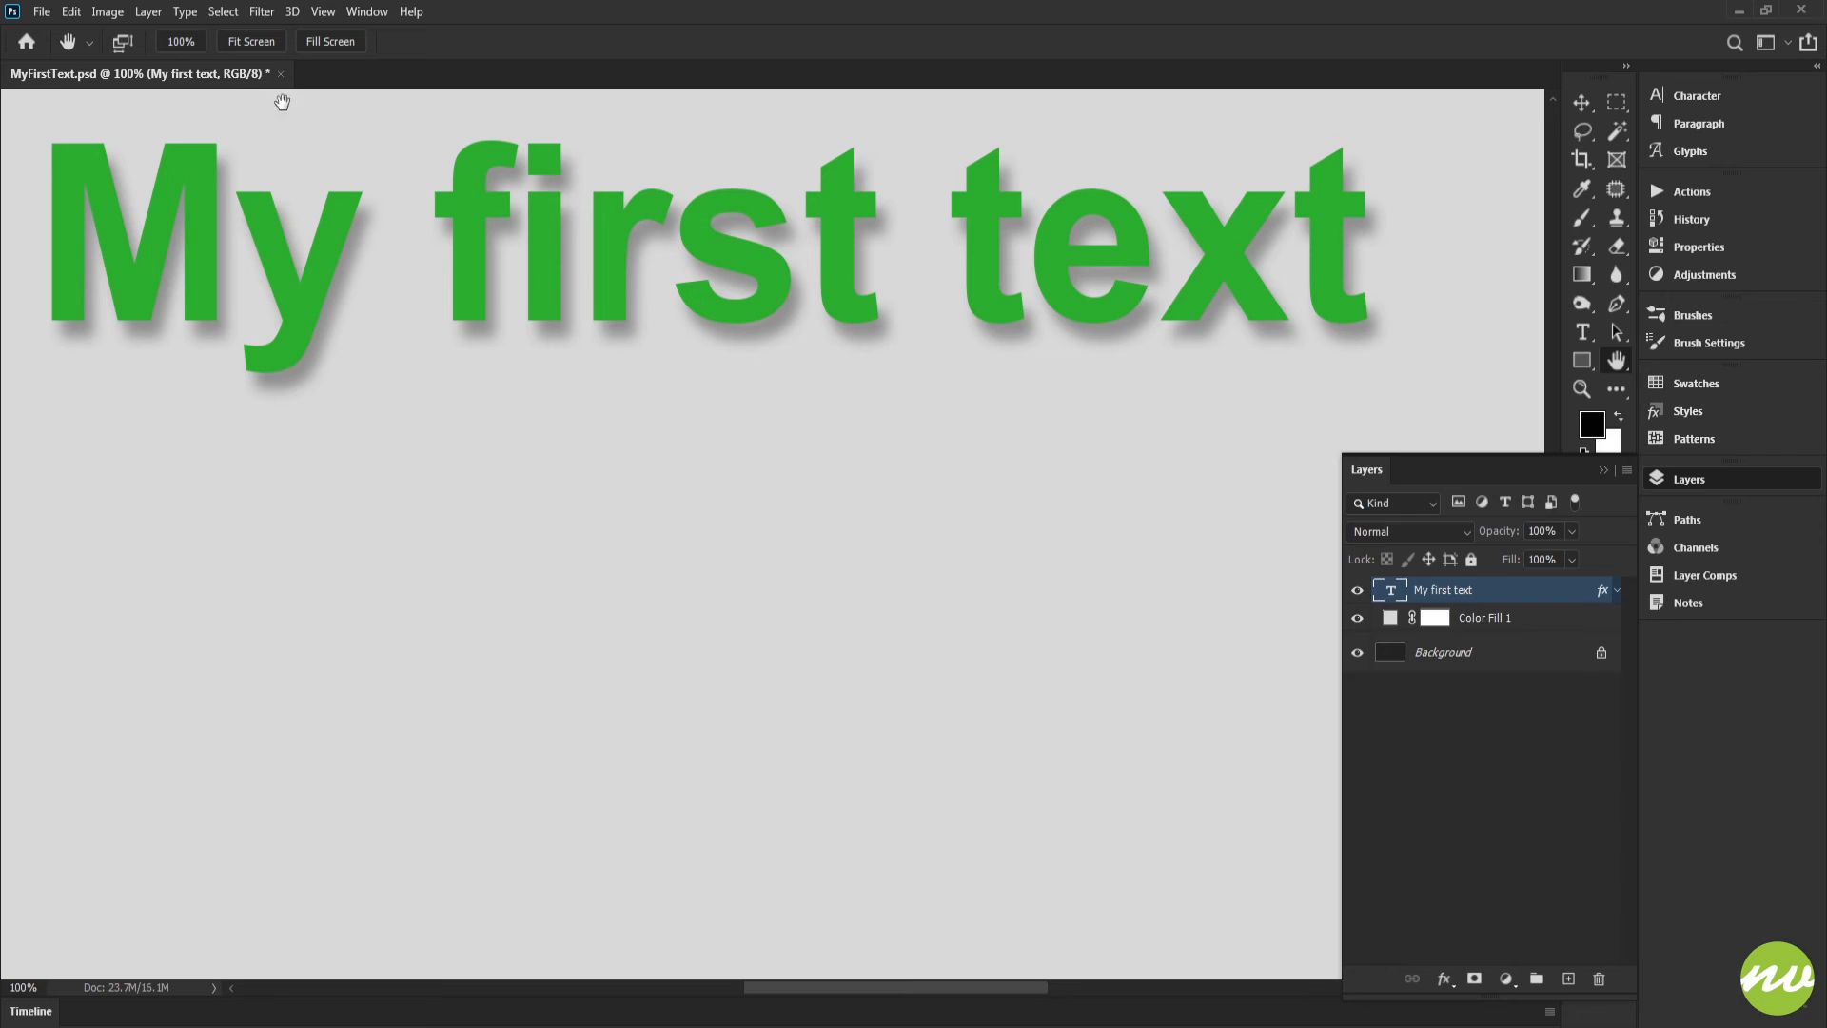
click(250, 42)
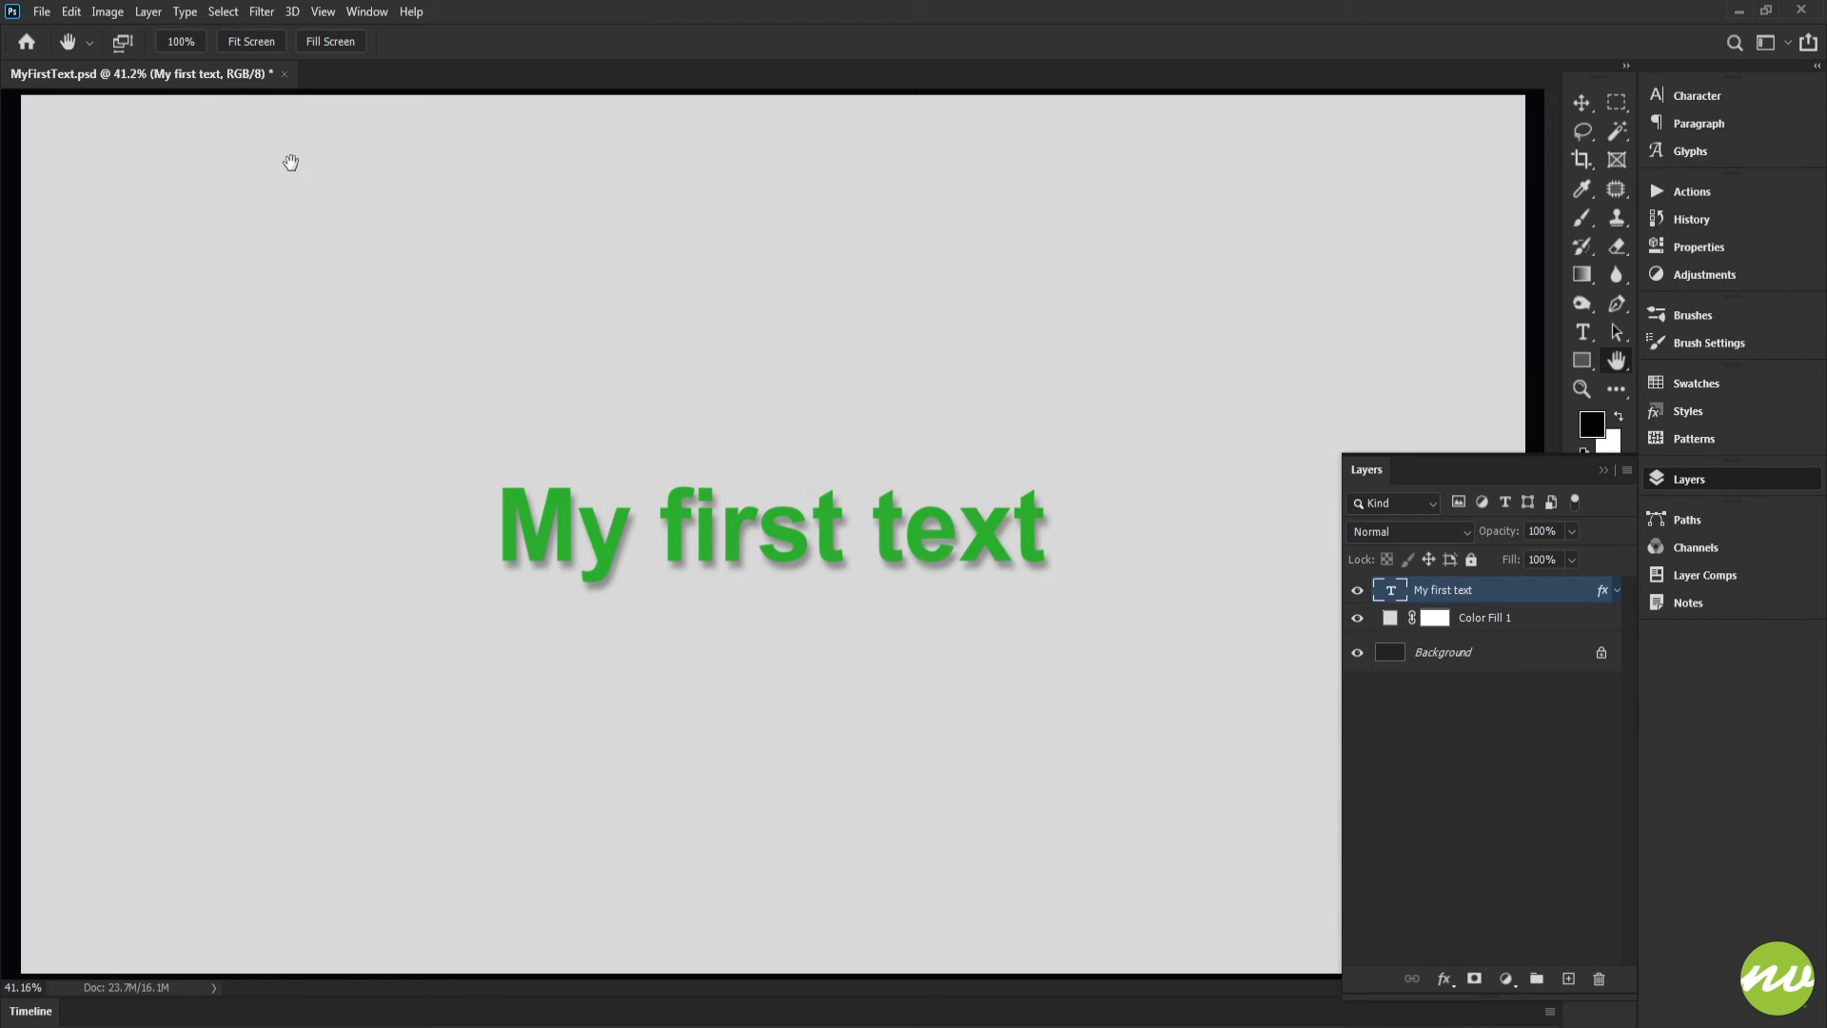
Step: Save the document on the computer as MyFirstStyle.psd with maximum compatibility
click(42, 12)
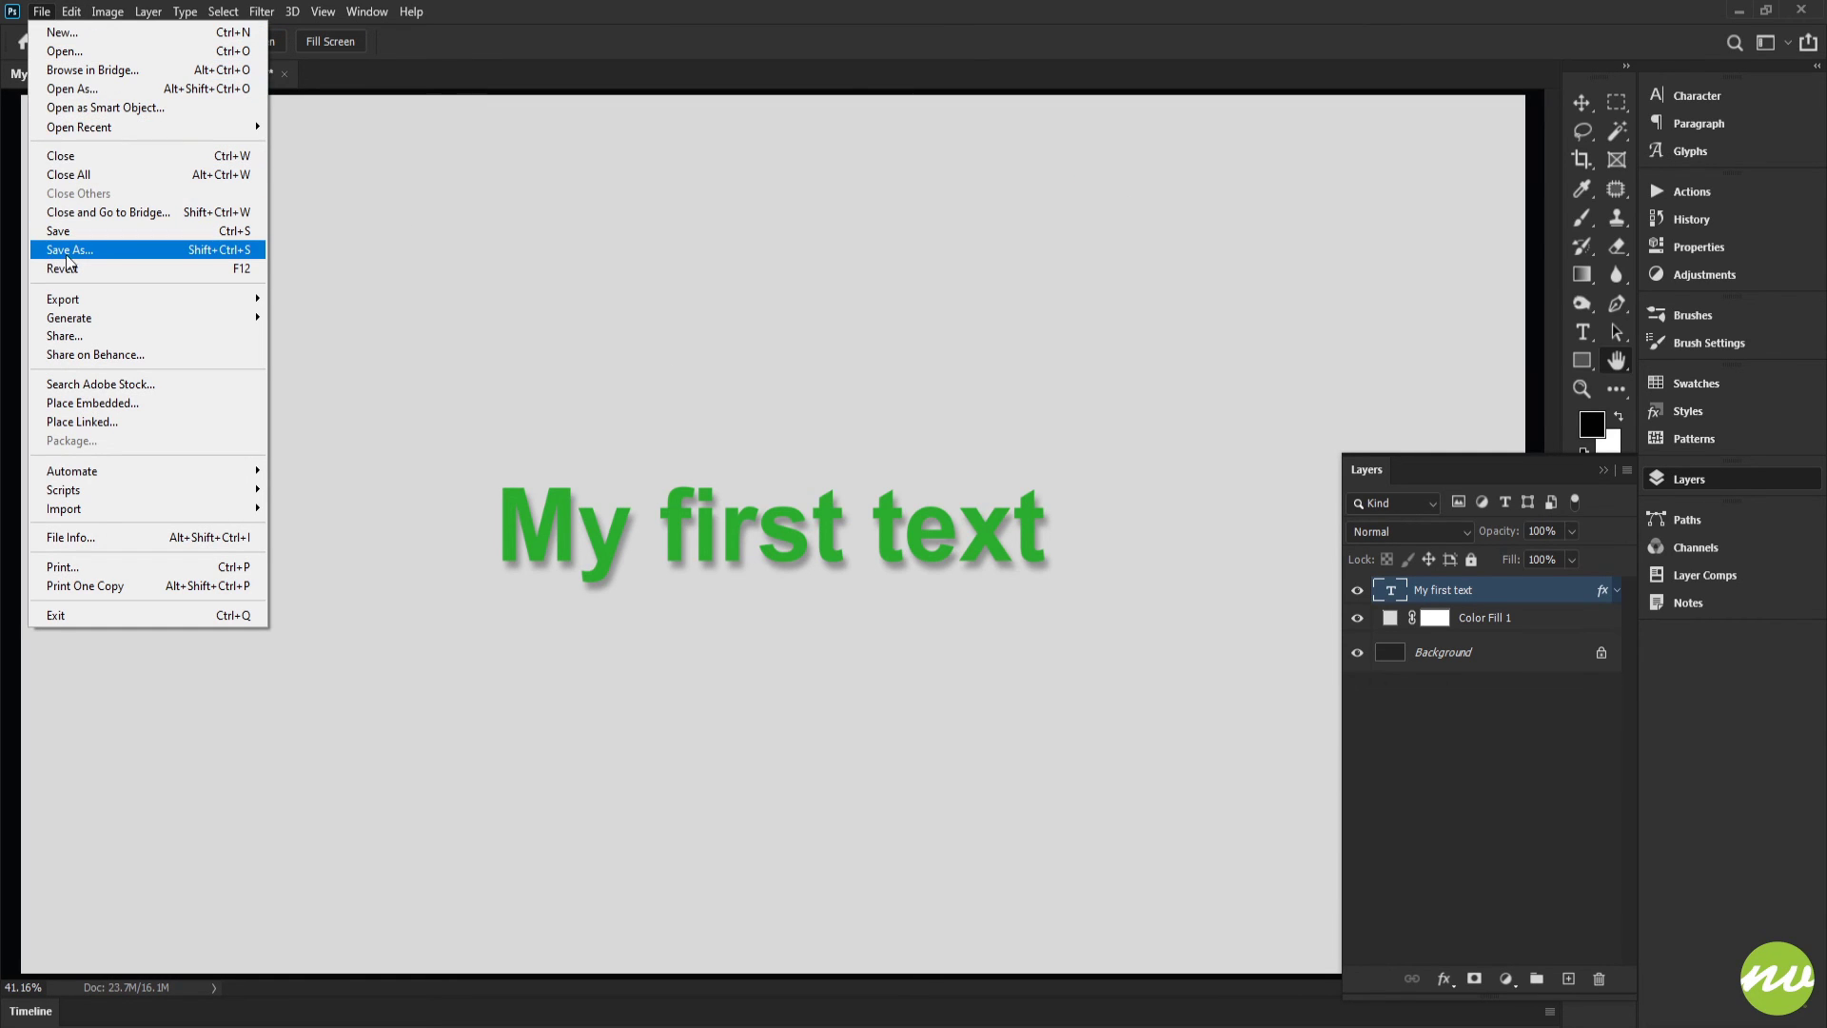
click(184, 250)
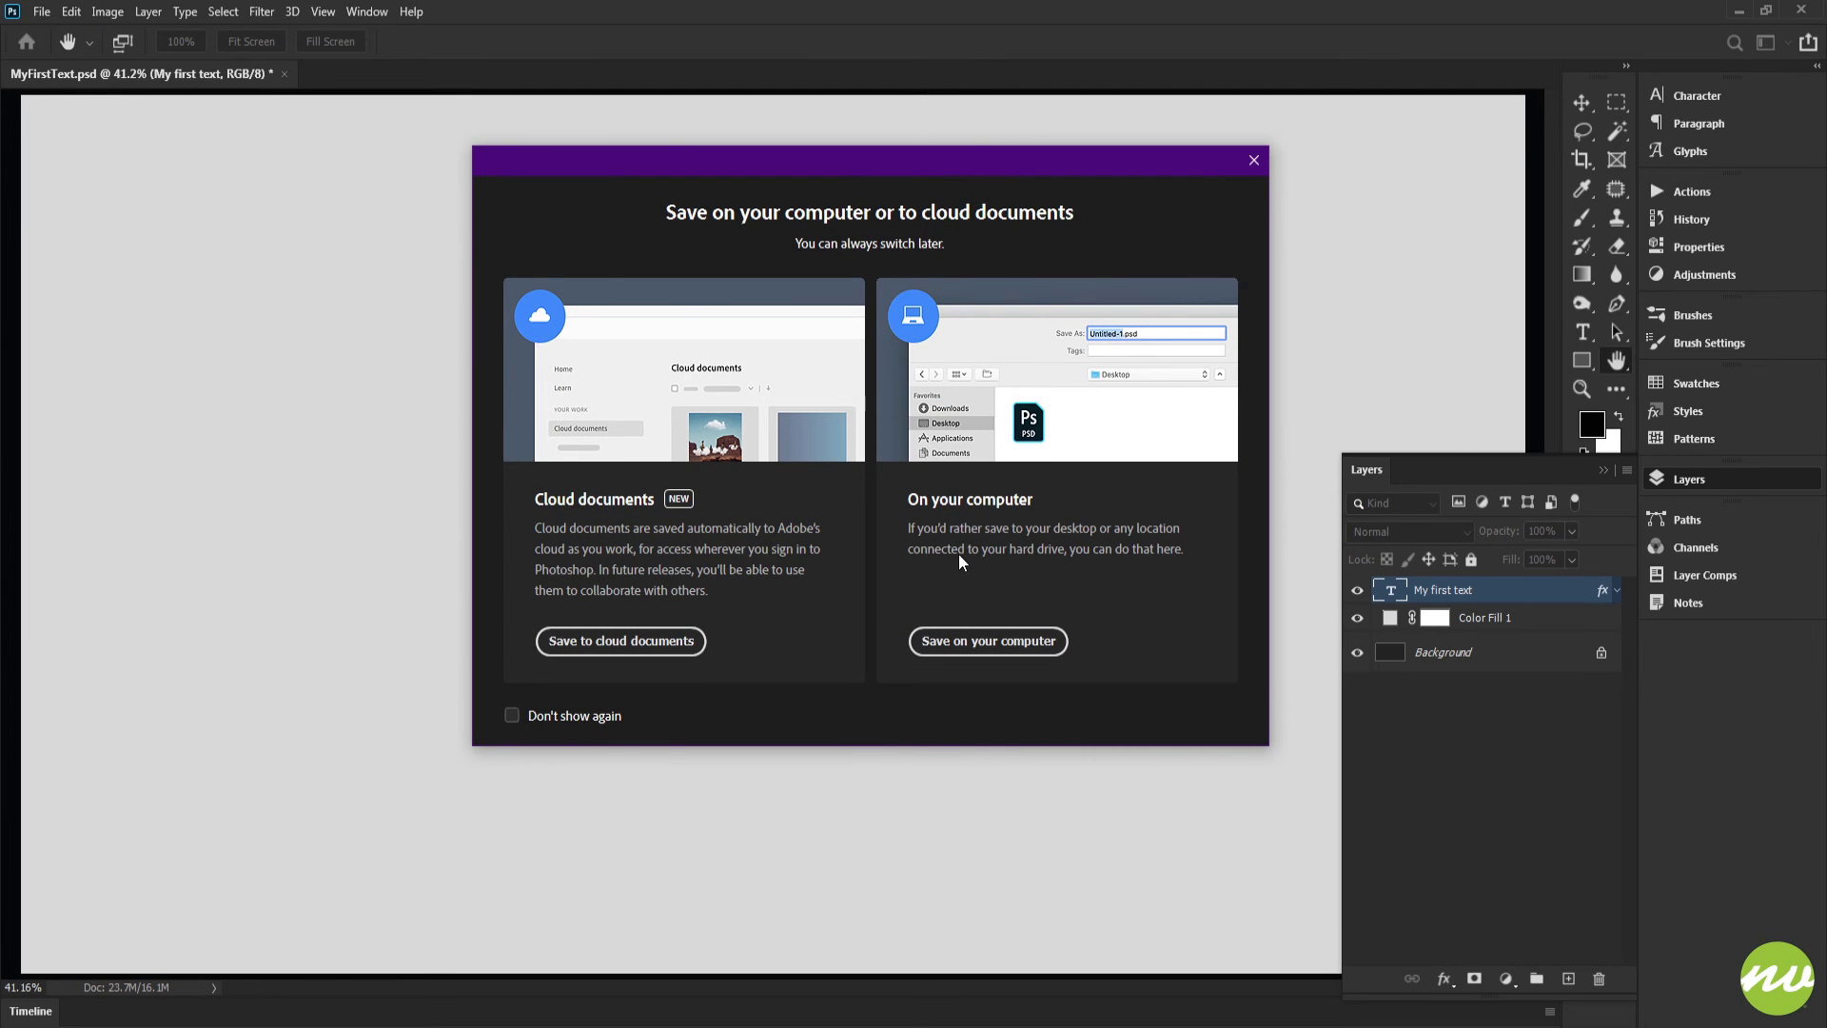
click(969, 640)
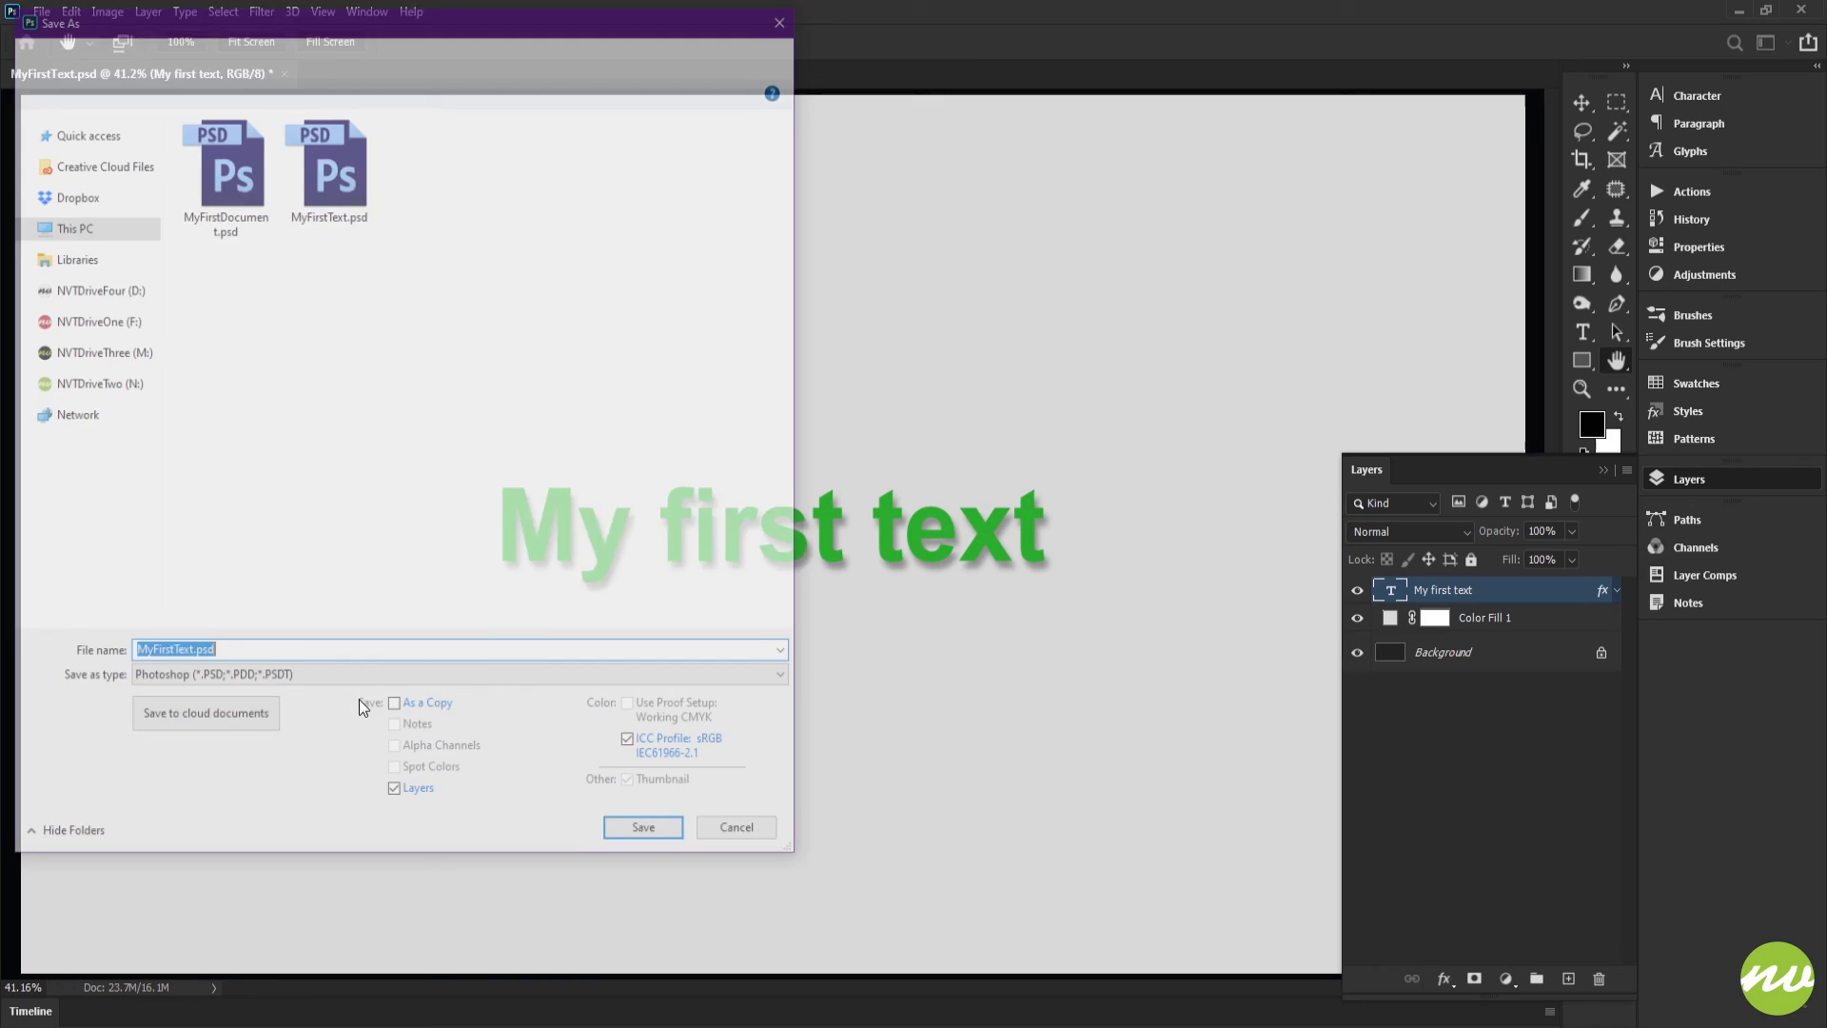
click(190, 654)
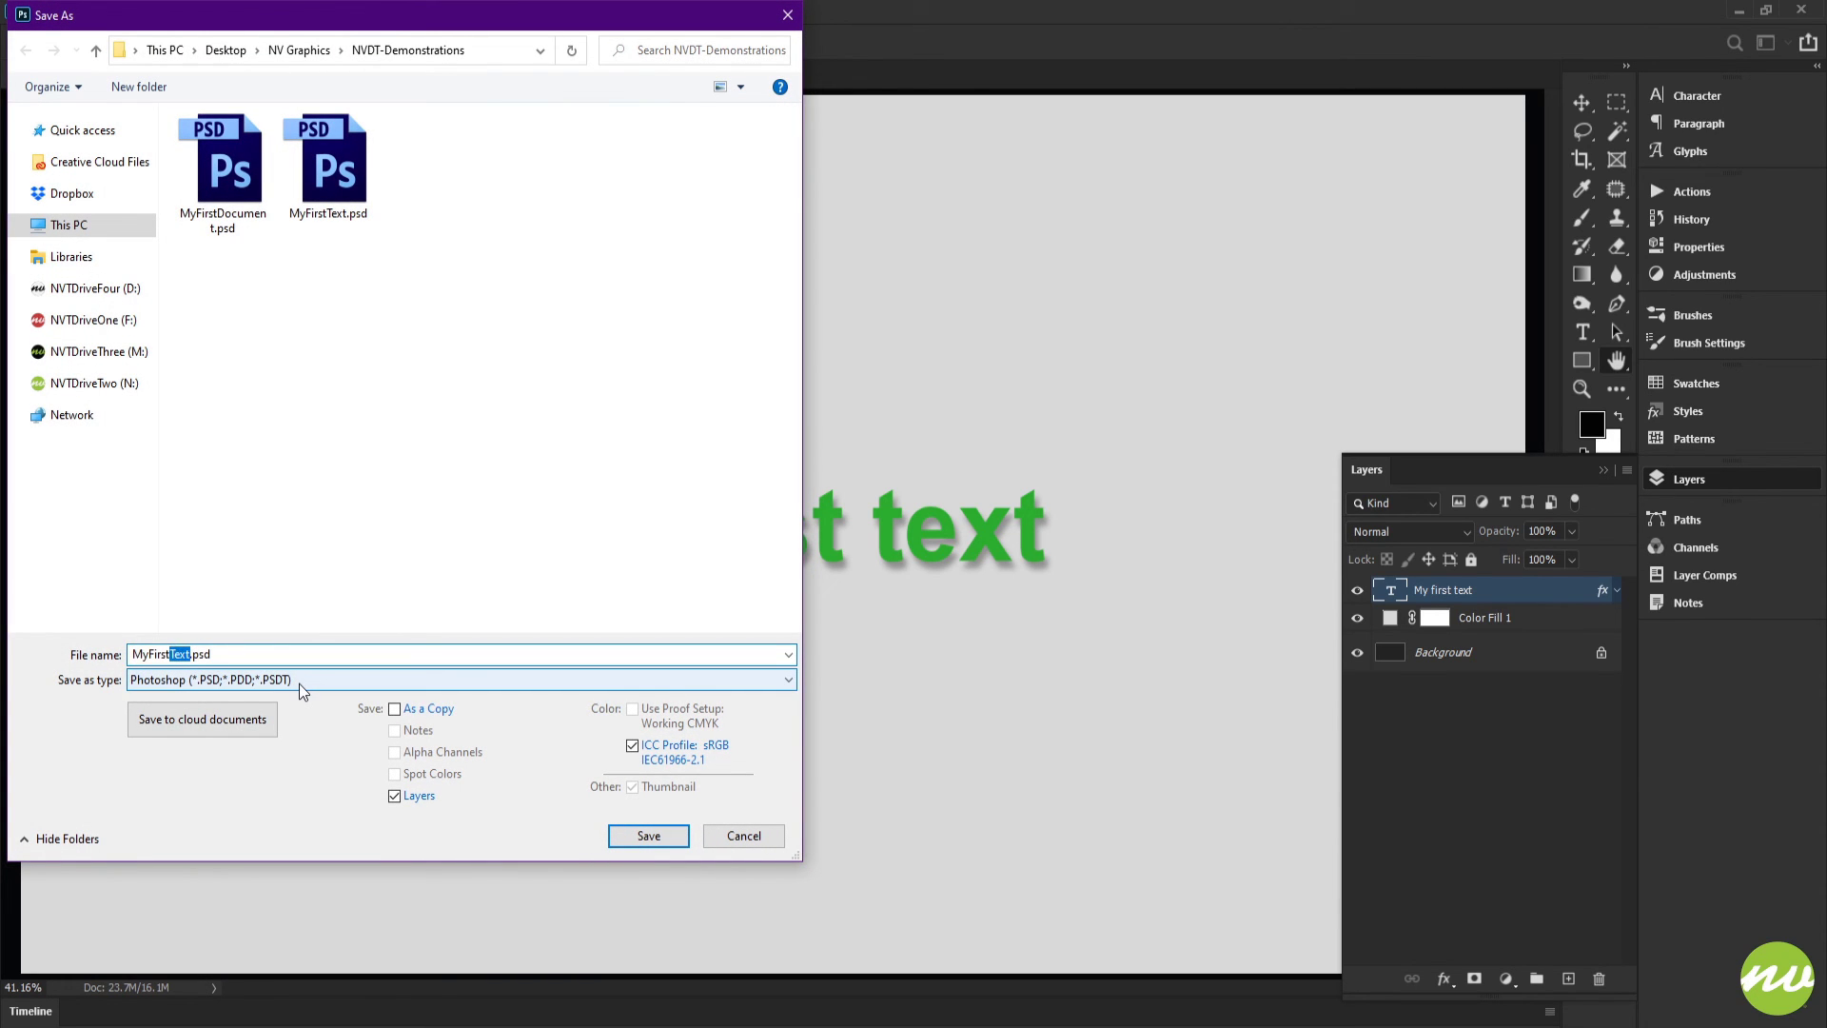
text(Styl)
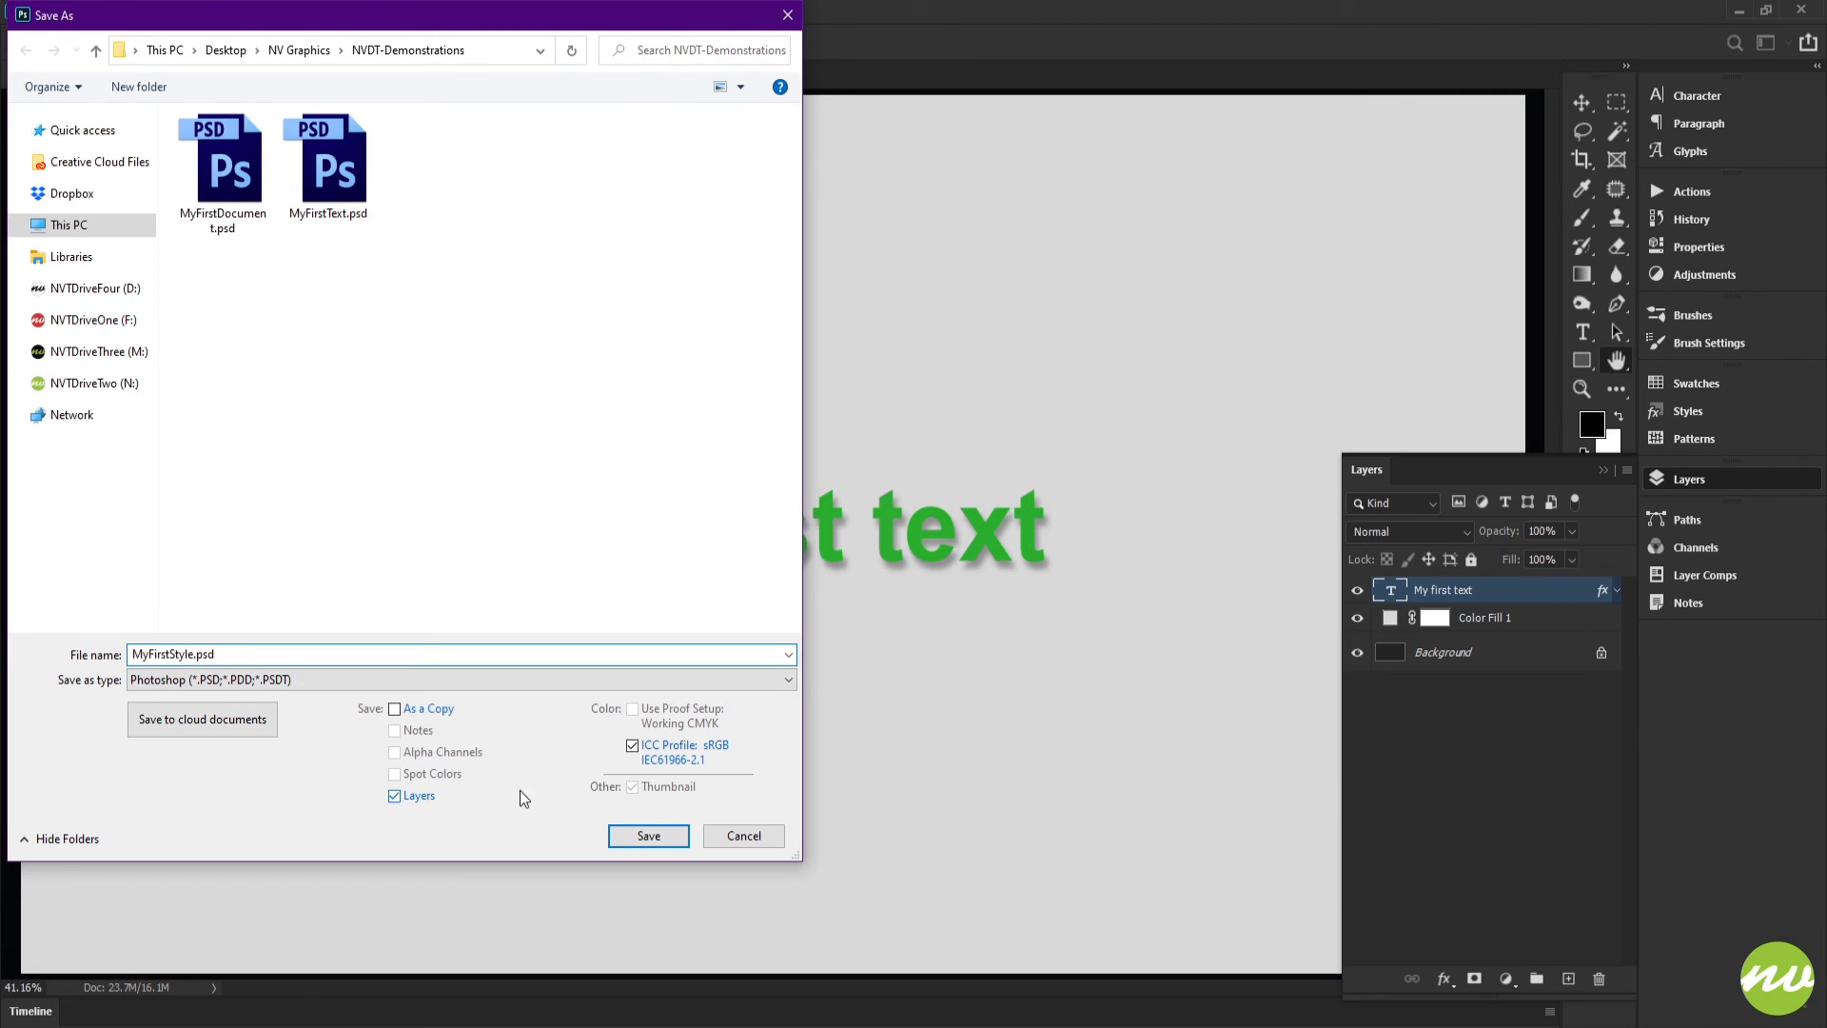
click(637, 832)
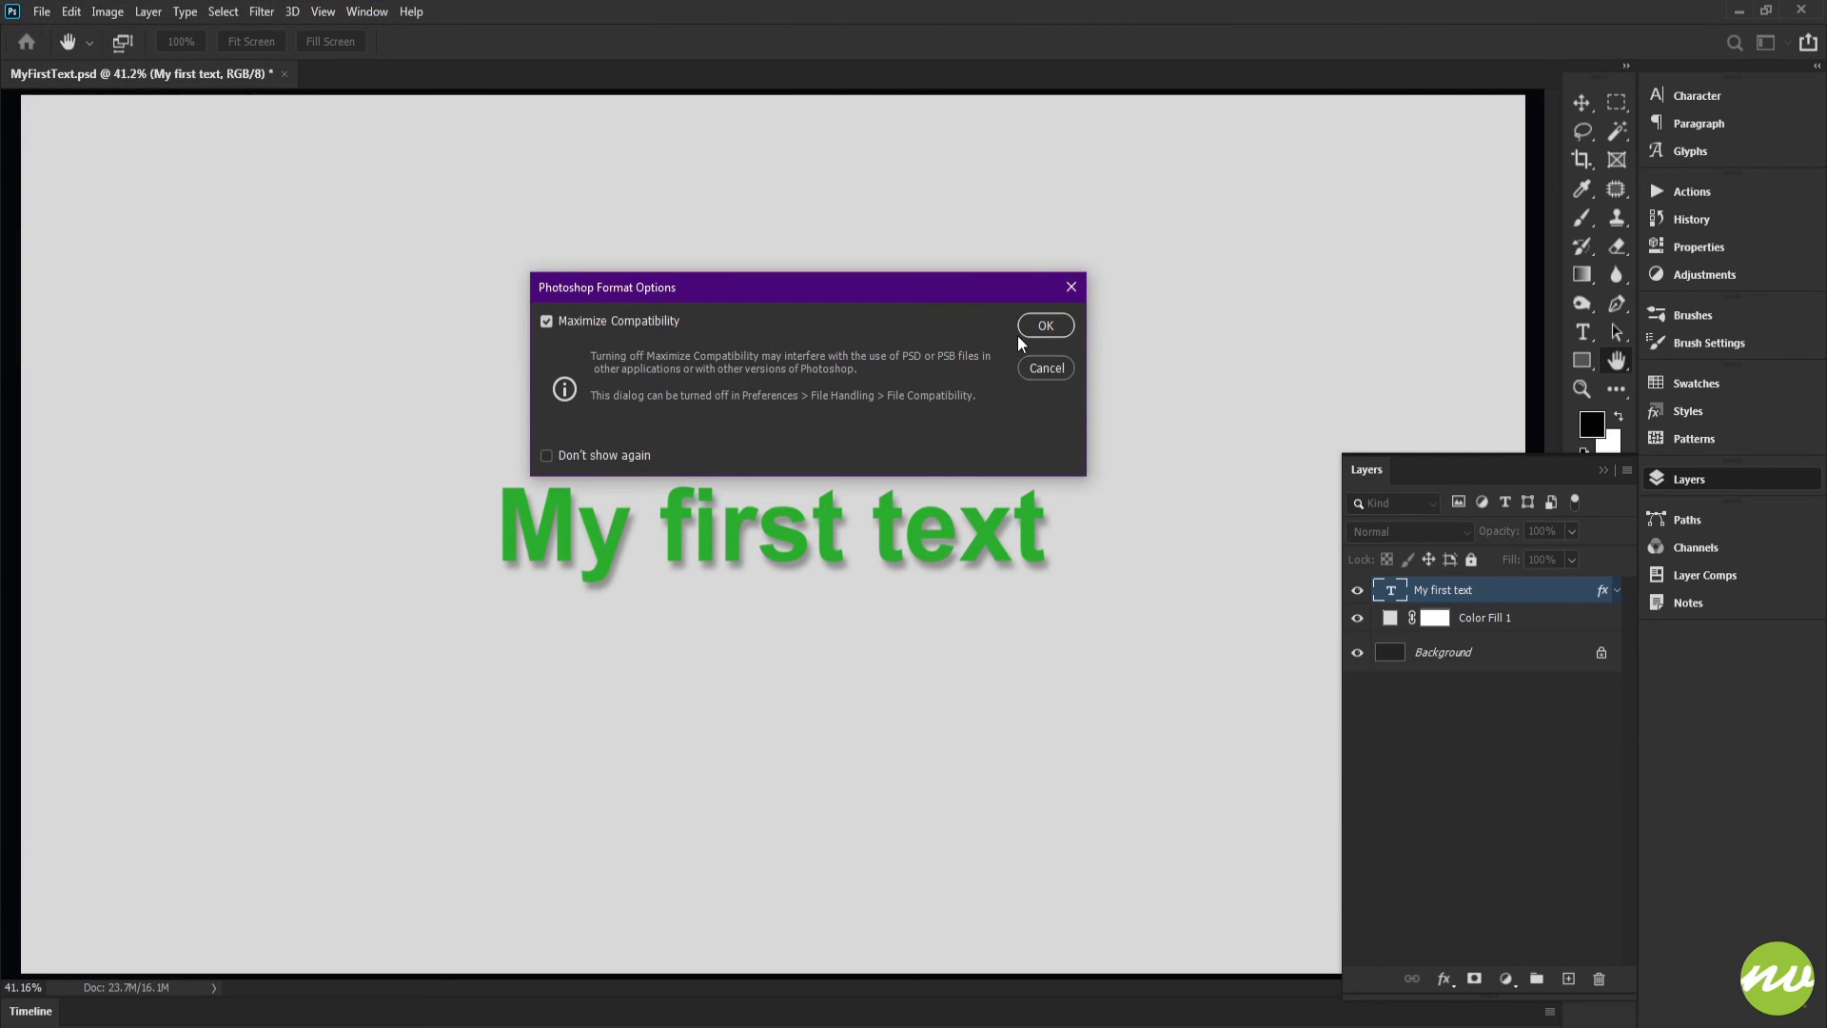
click(1043, 327)
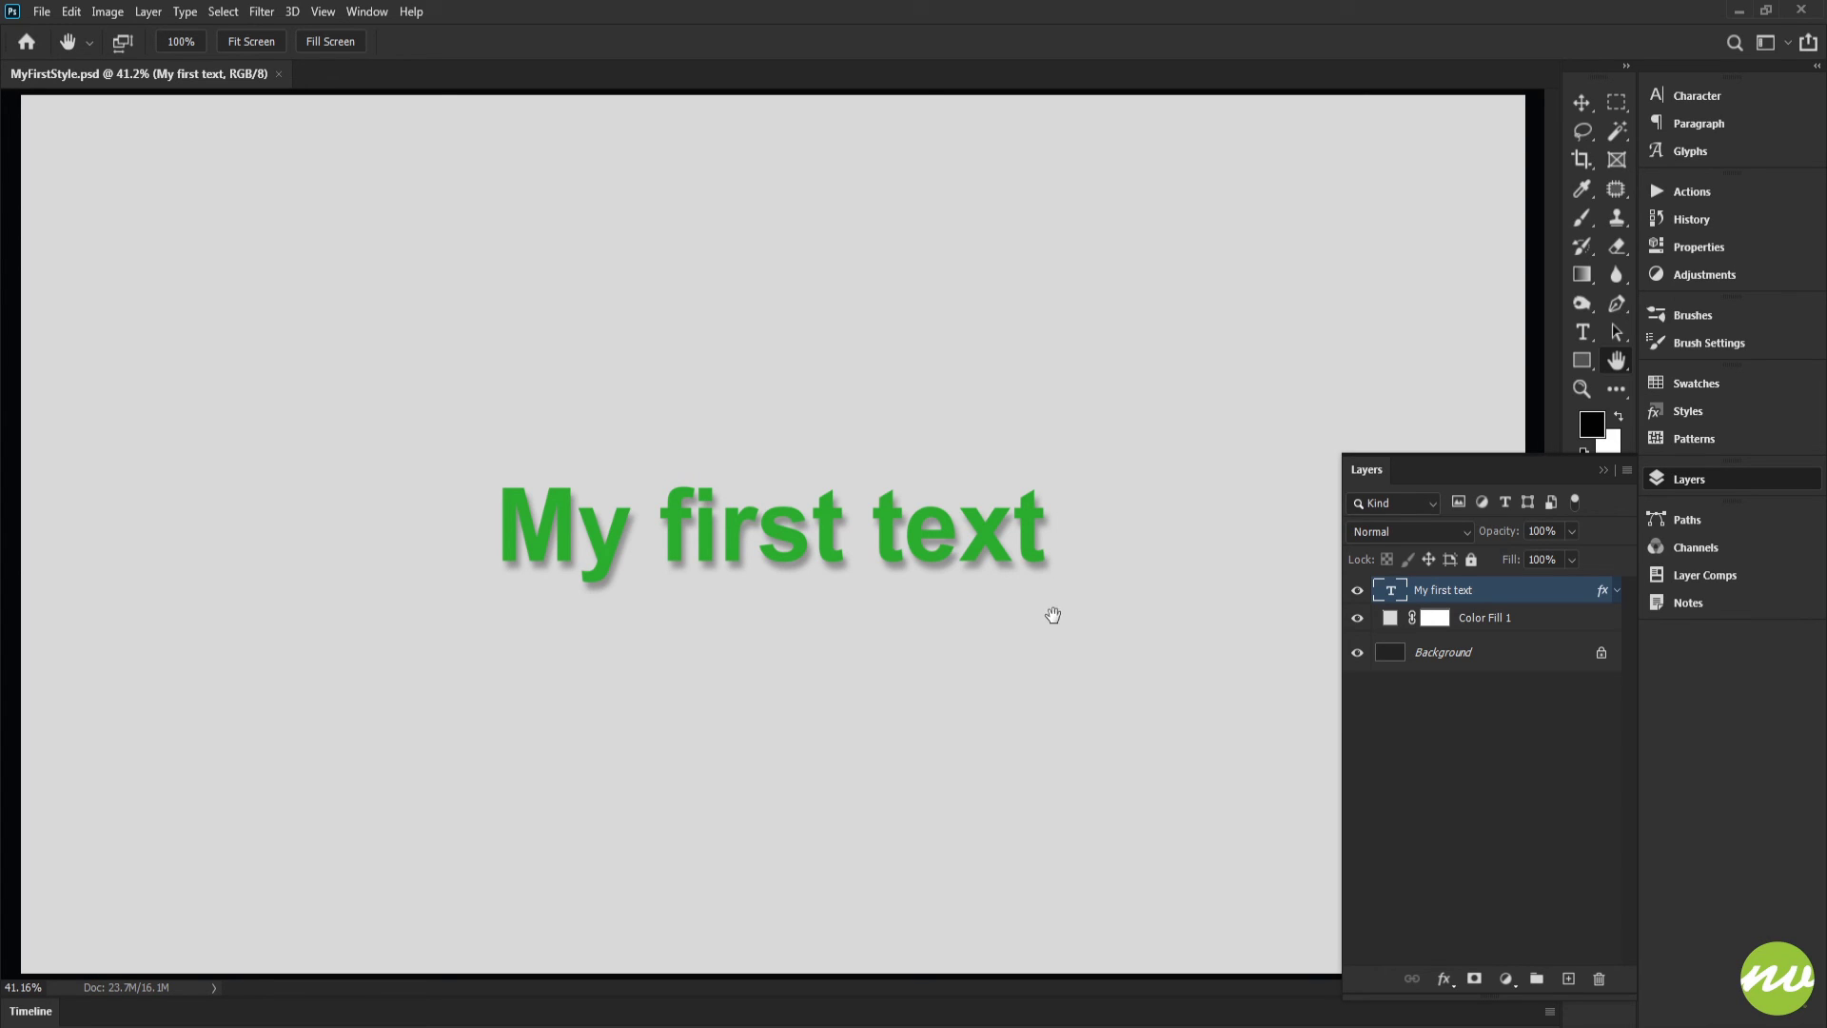
key(ctrl+t)
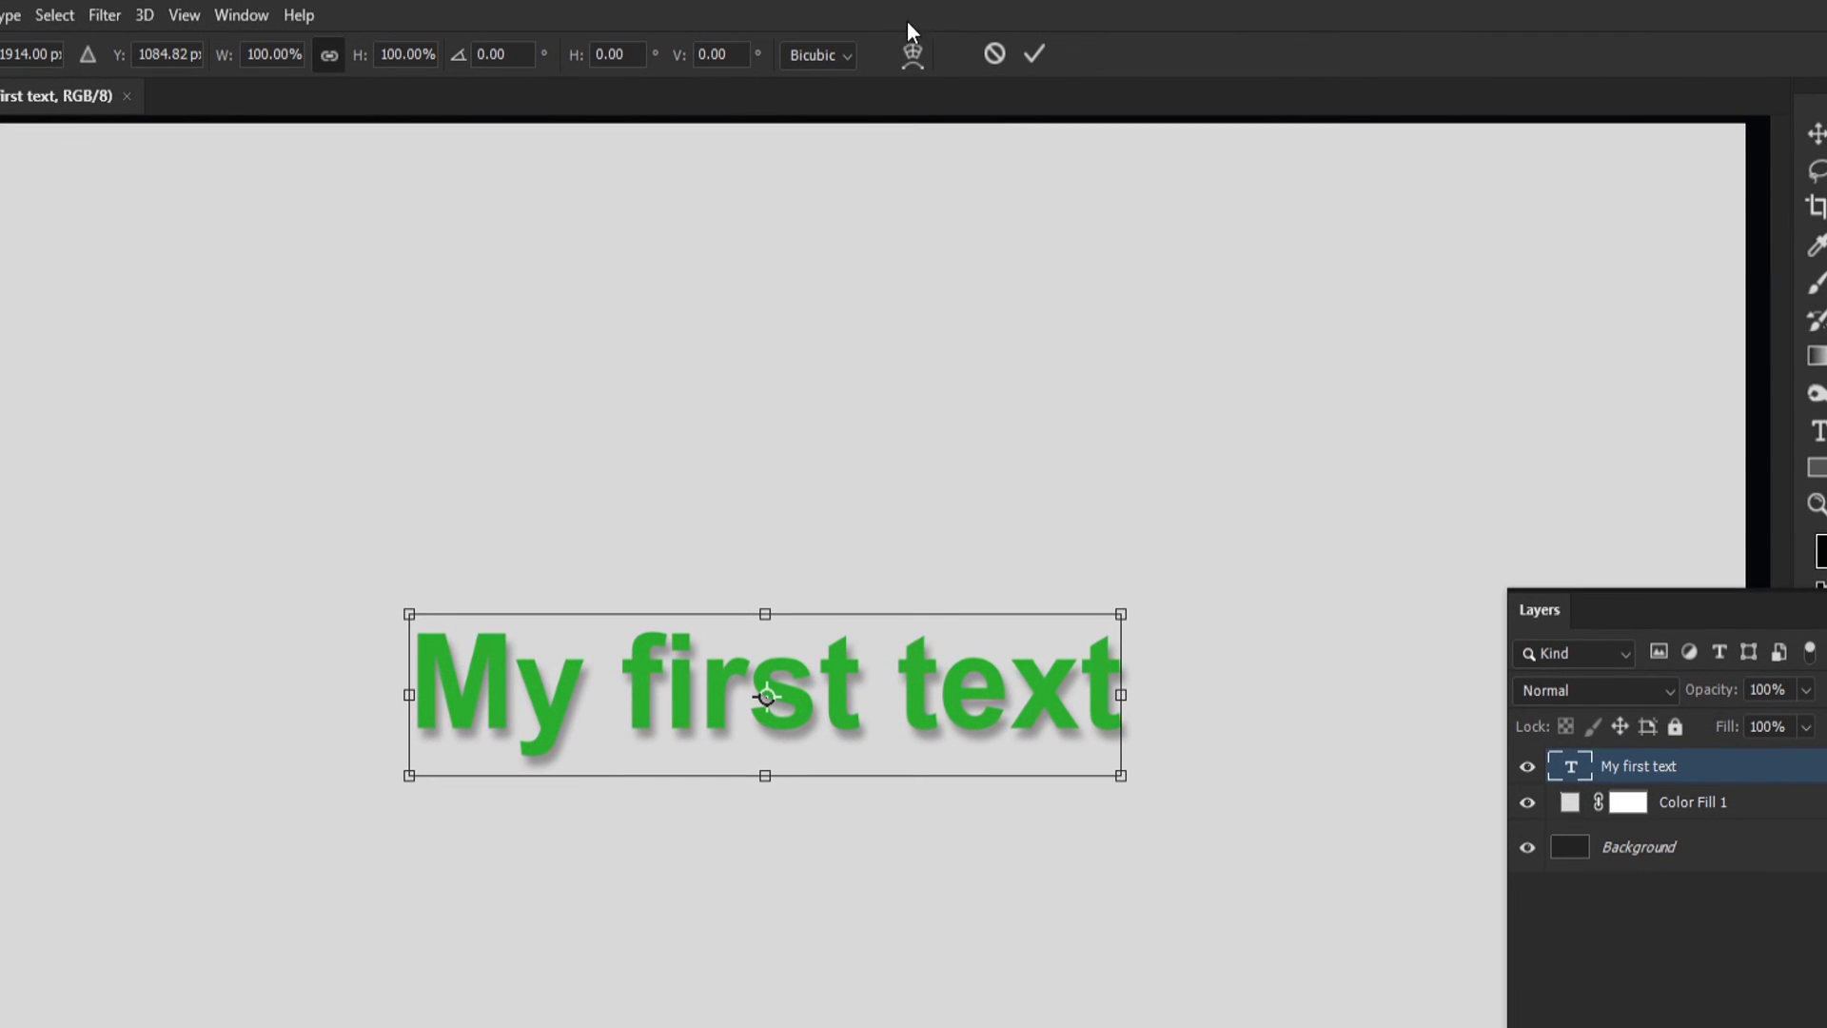
click(913, 54)
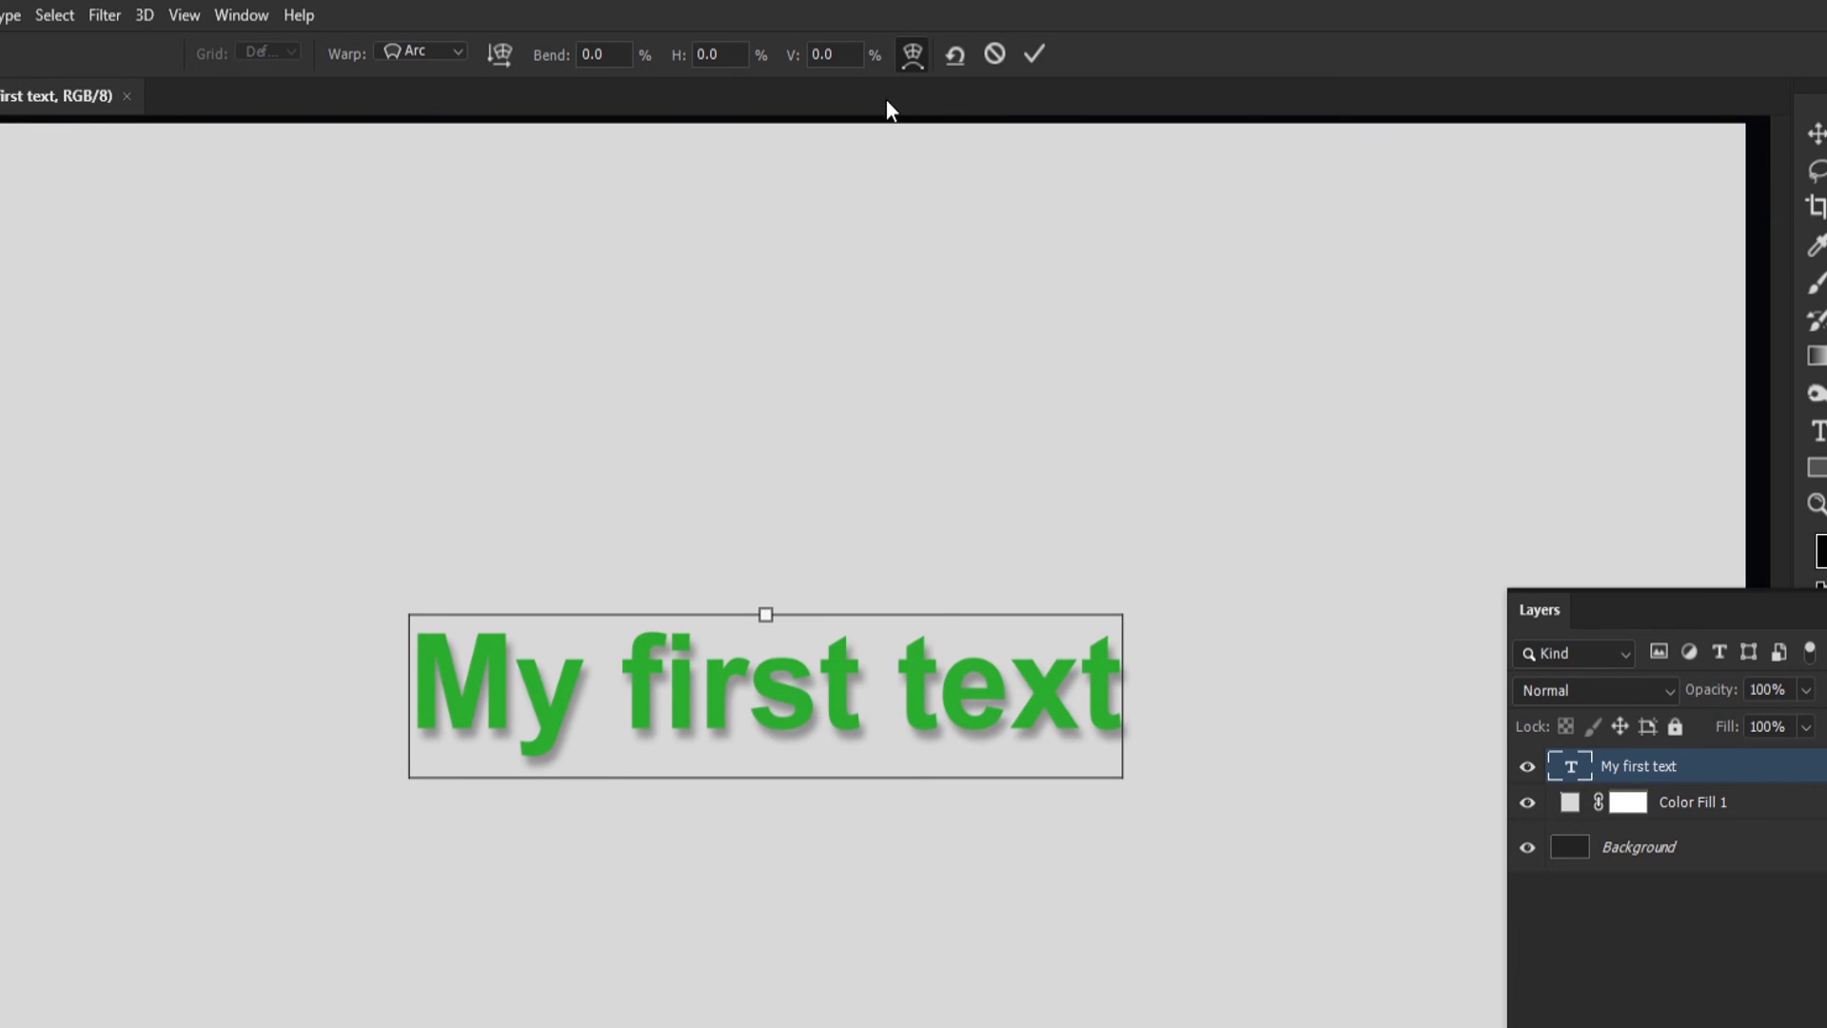
click(430, 56)
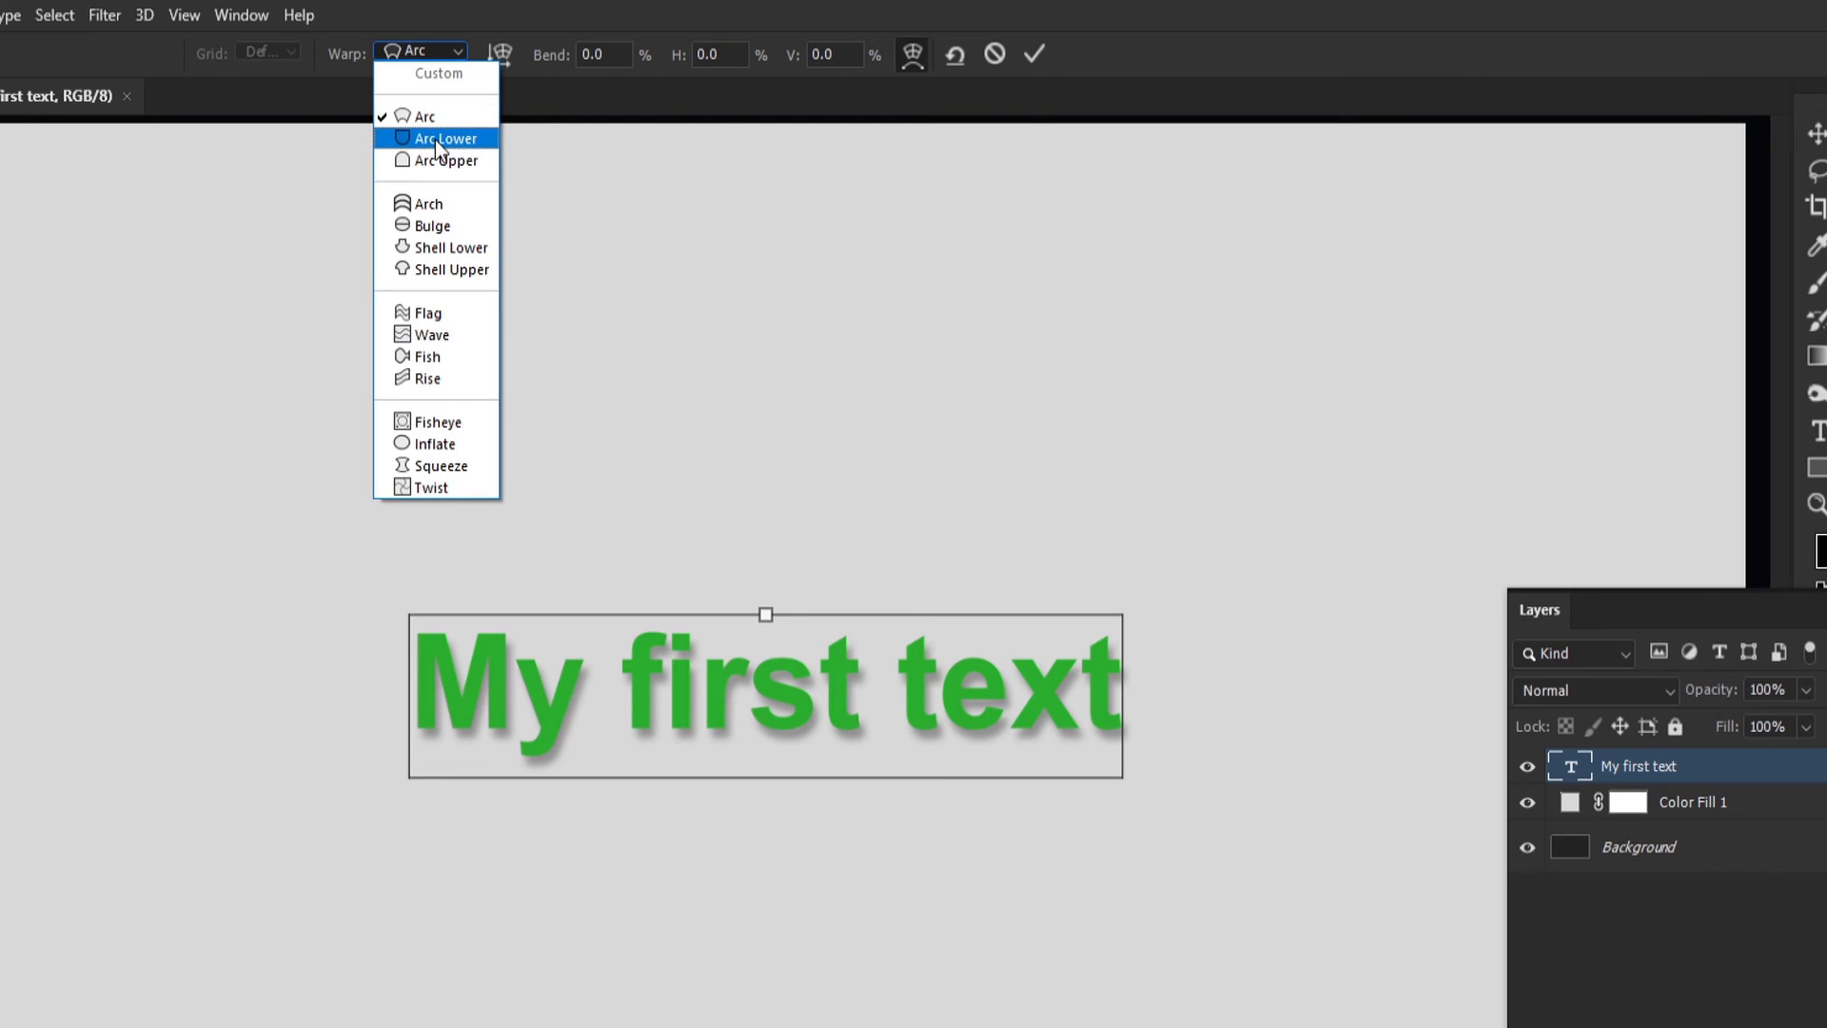
click(436, 141)
click(431, 49)
click(438, 156)
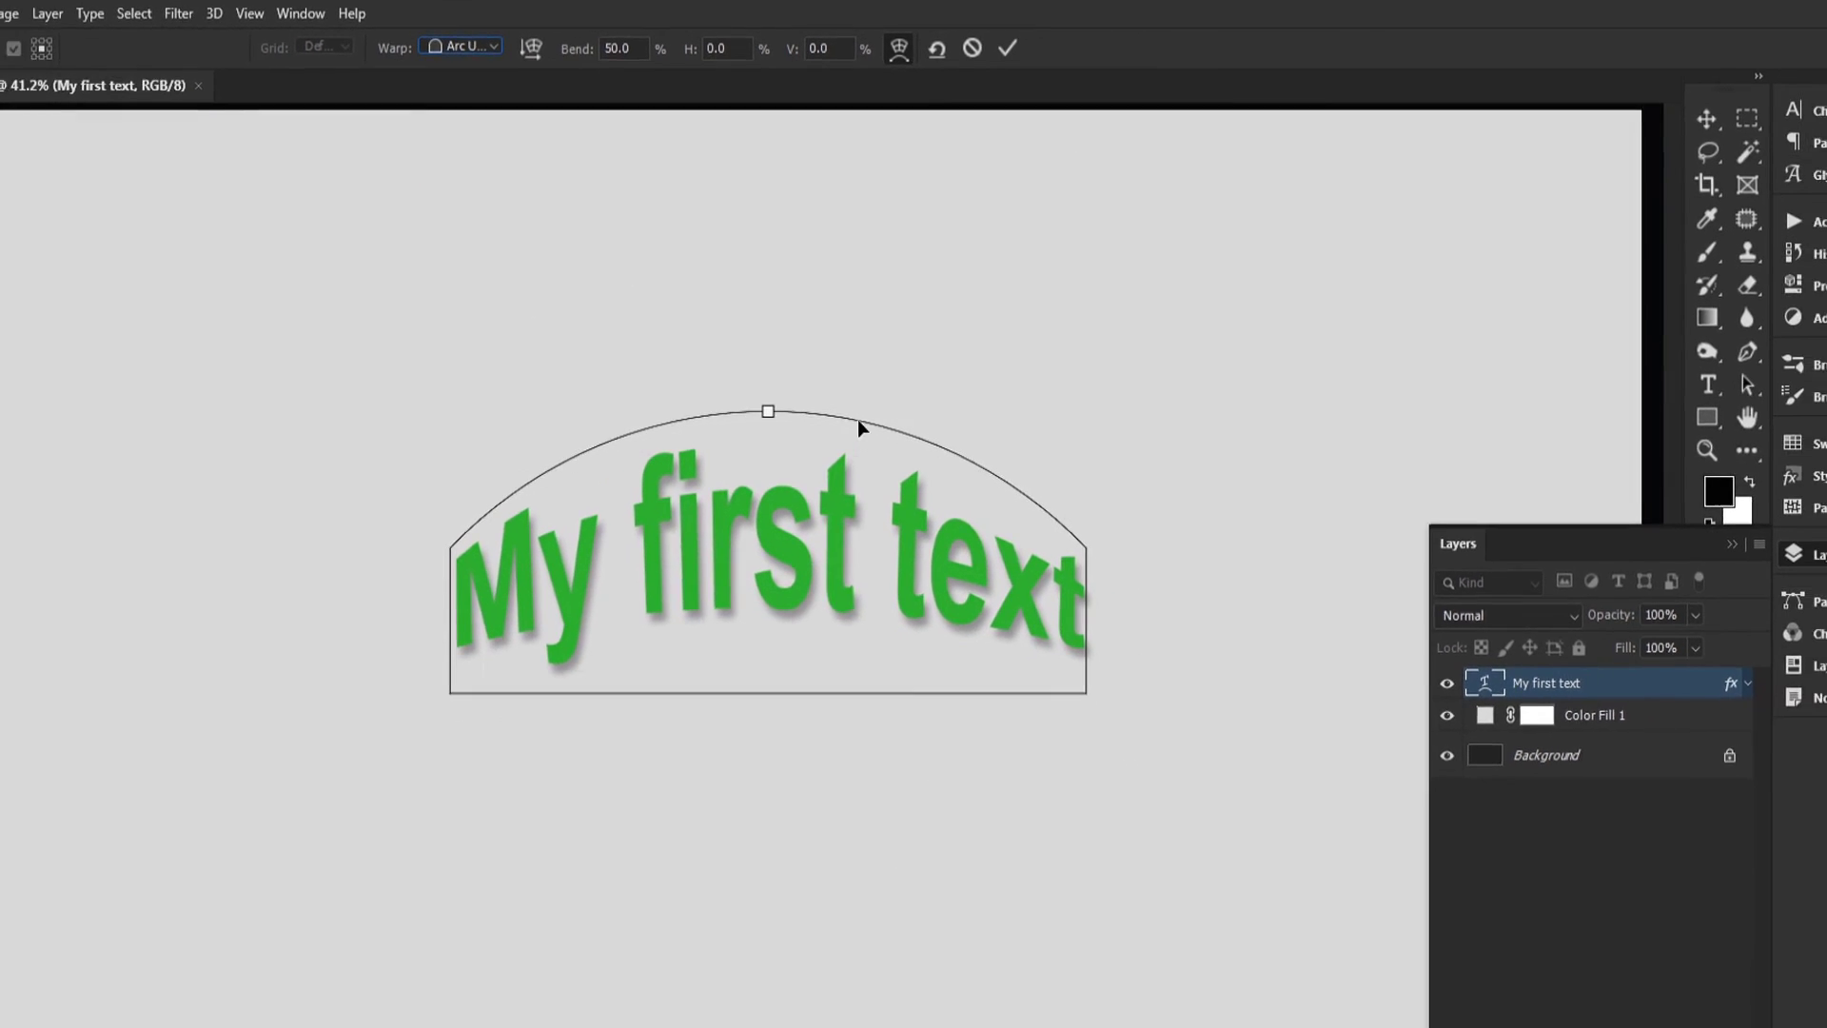
key(ctrl+plus)
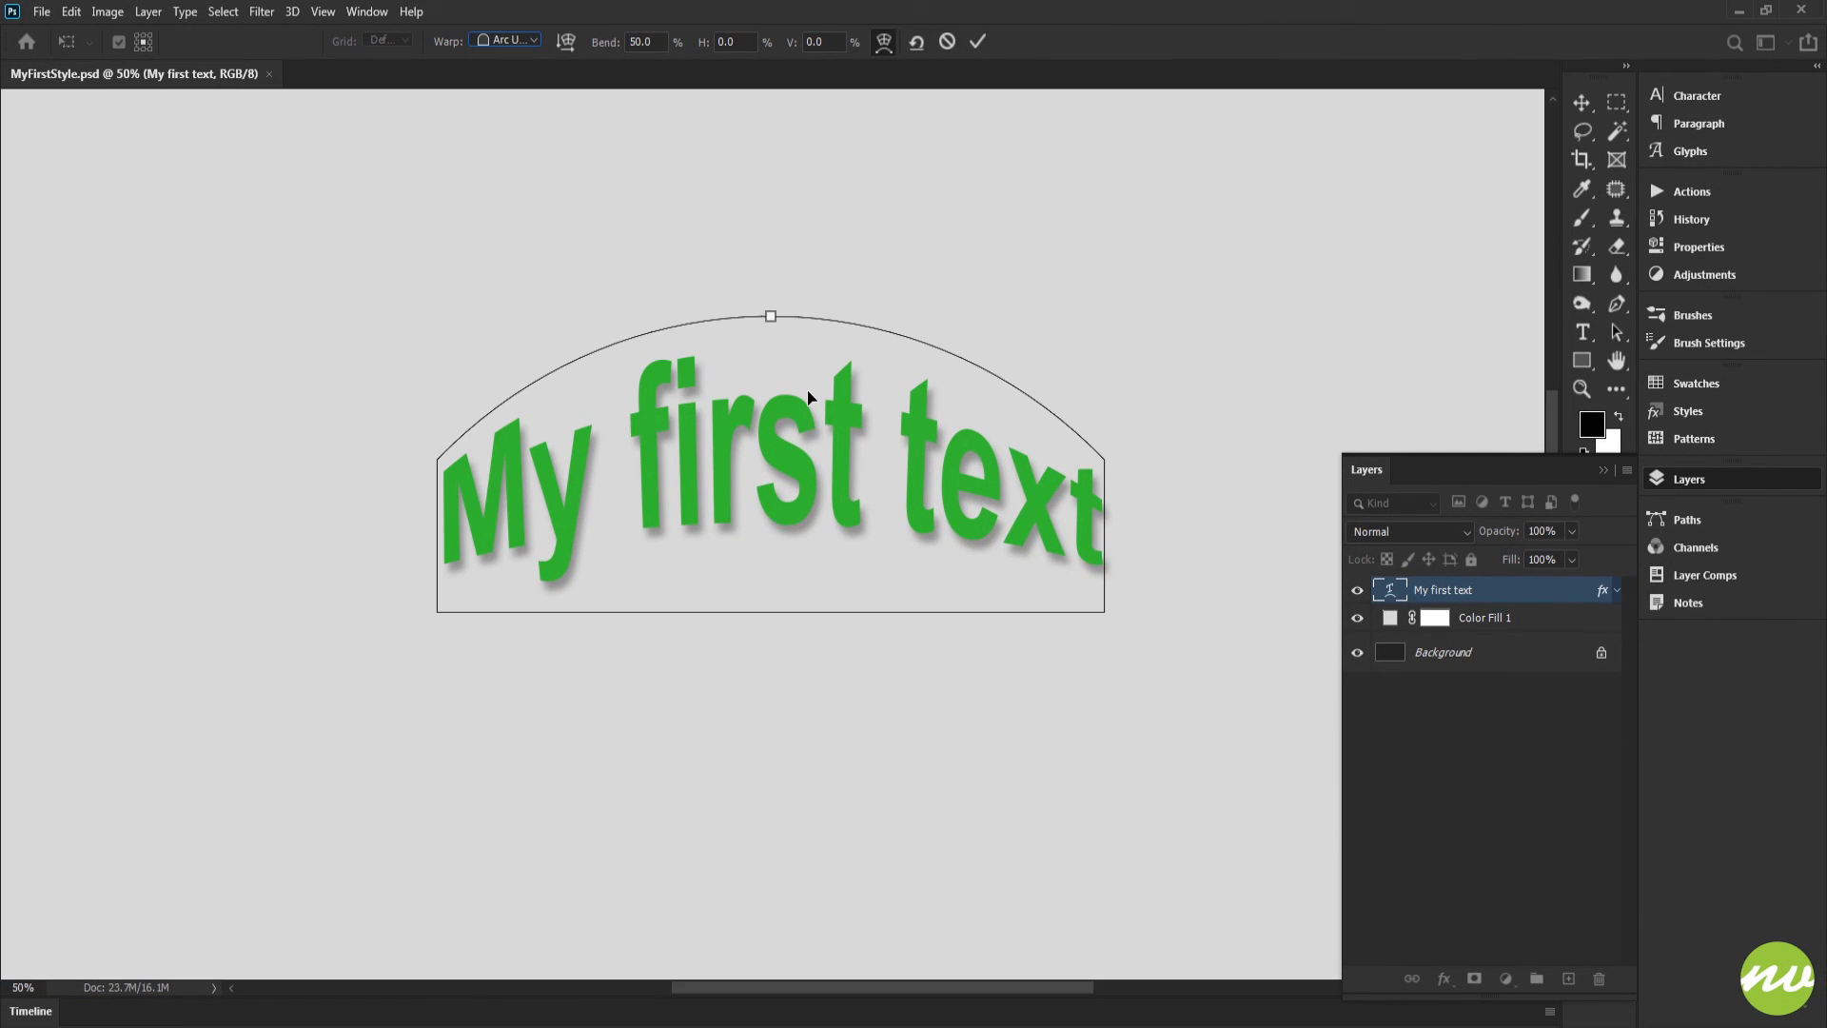
key(ctrl+plus)
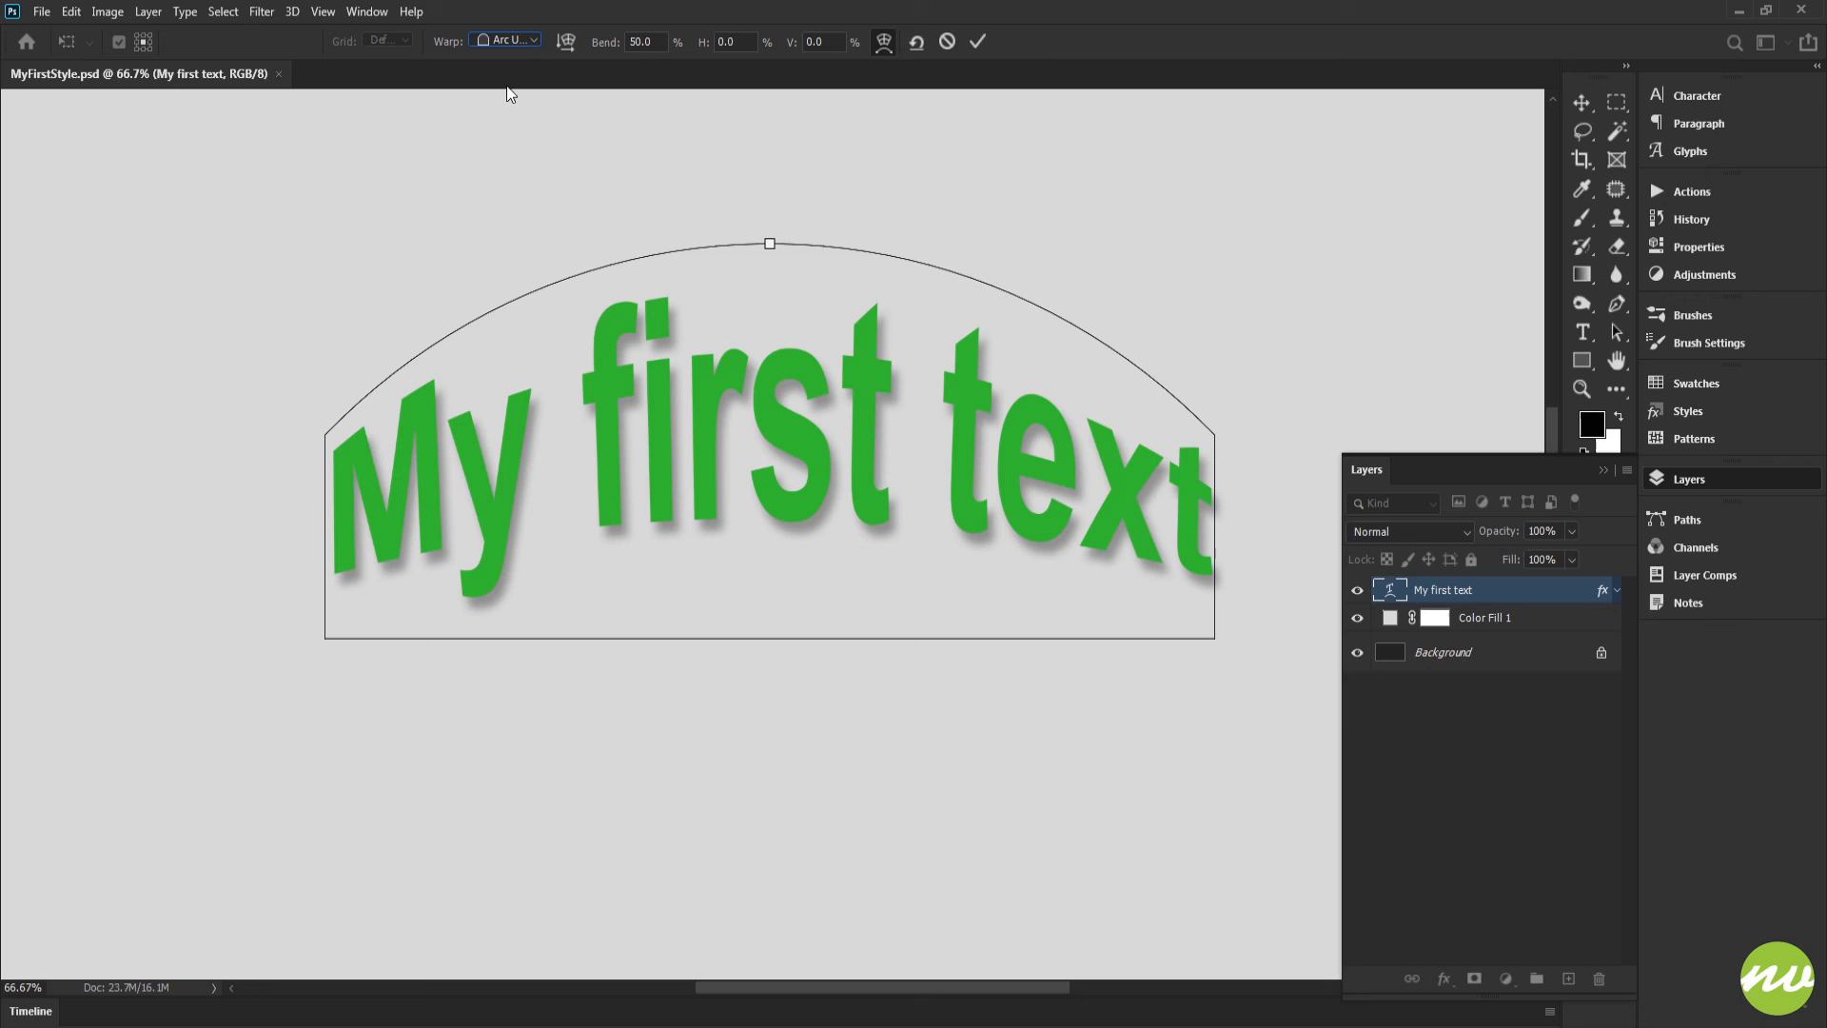
click(501, 38)
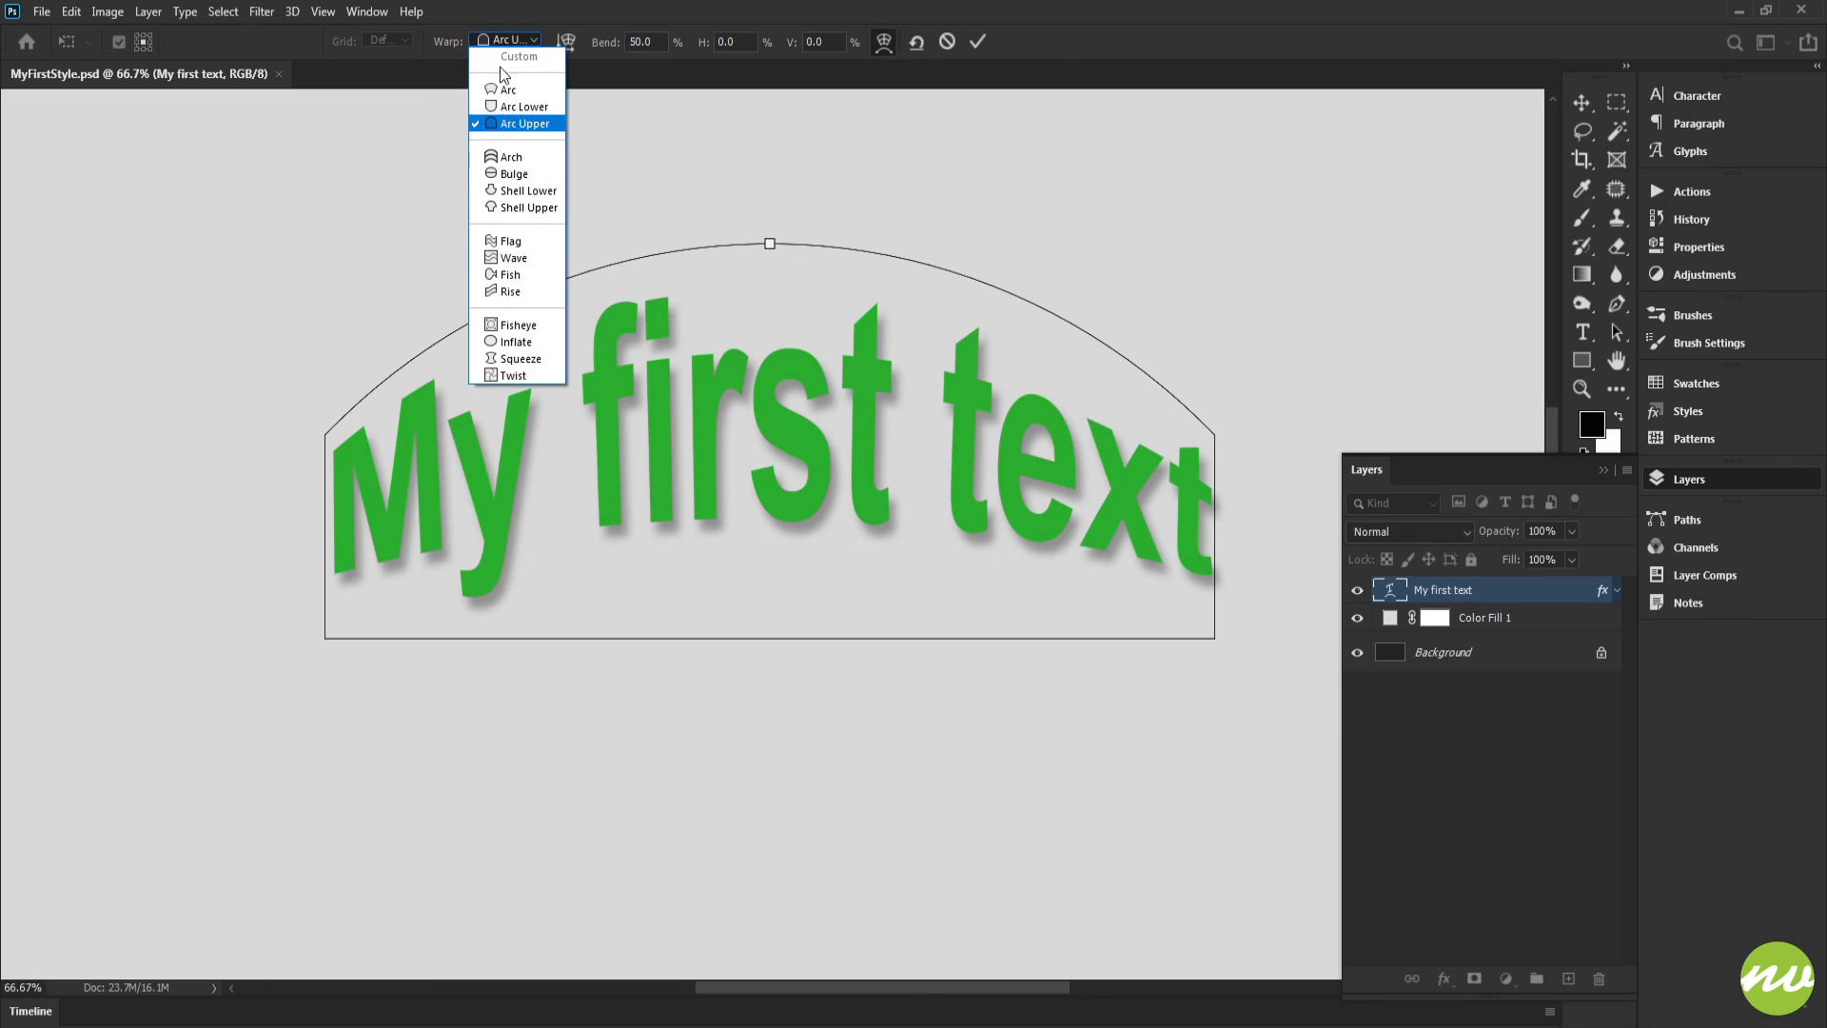
click(514, 236)
mouse_move(548, 379)
mouse_down()
mouse_move(548, 511)
mouse_move(547, 383)
mouse_up()
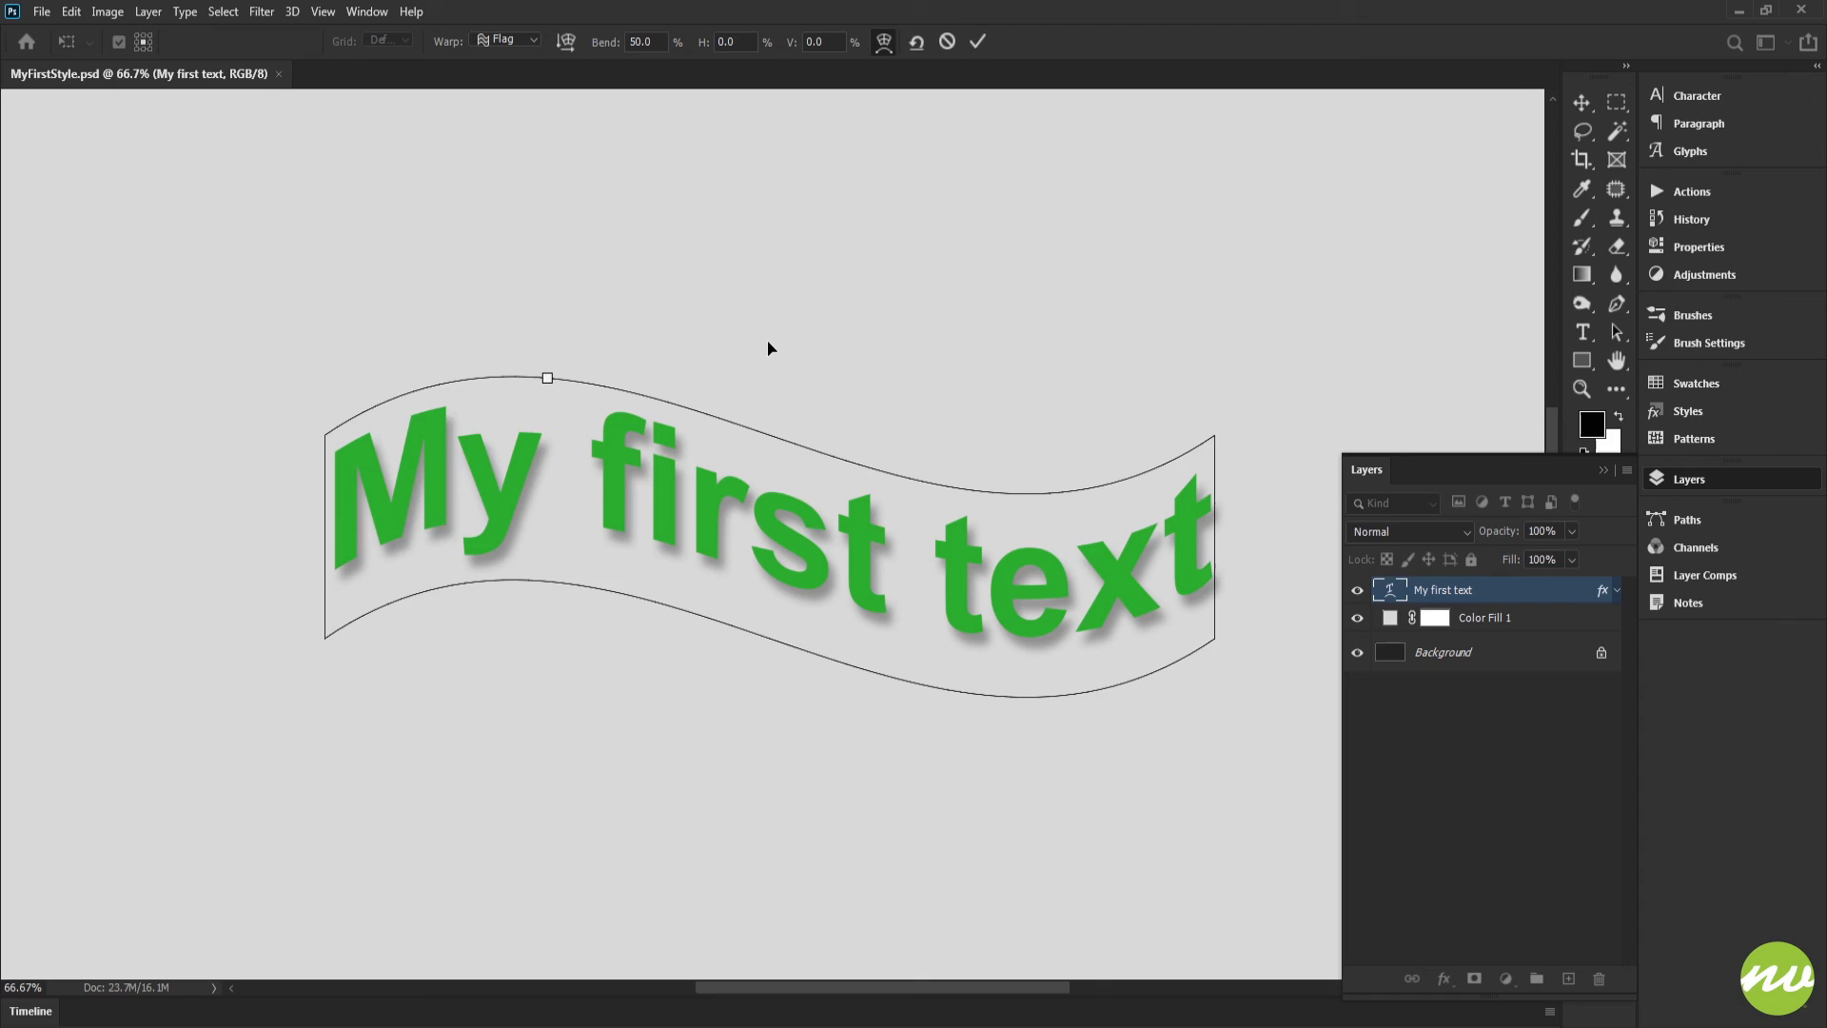
key(Escape)
key(h)
click(255, 45)
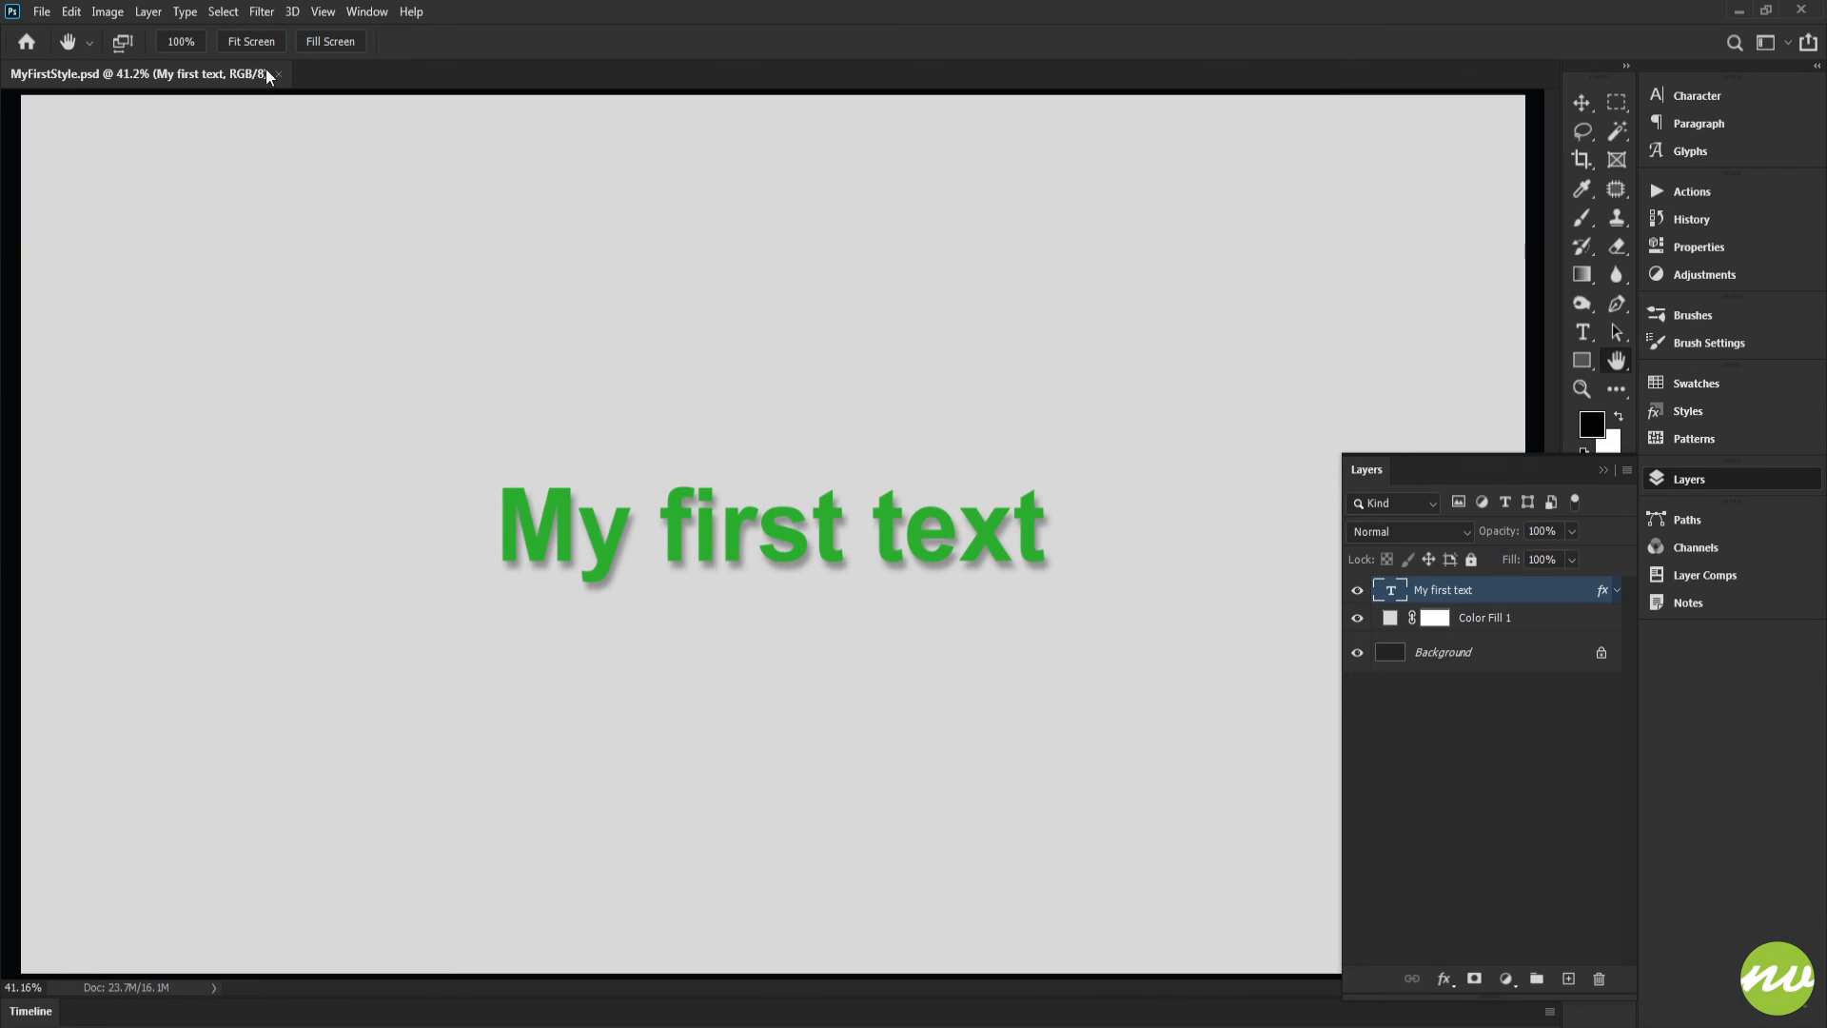